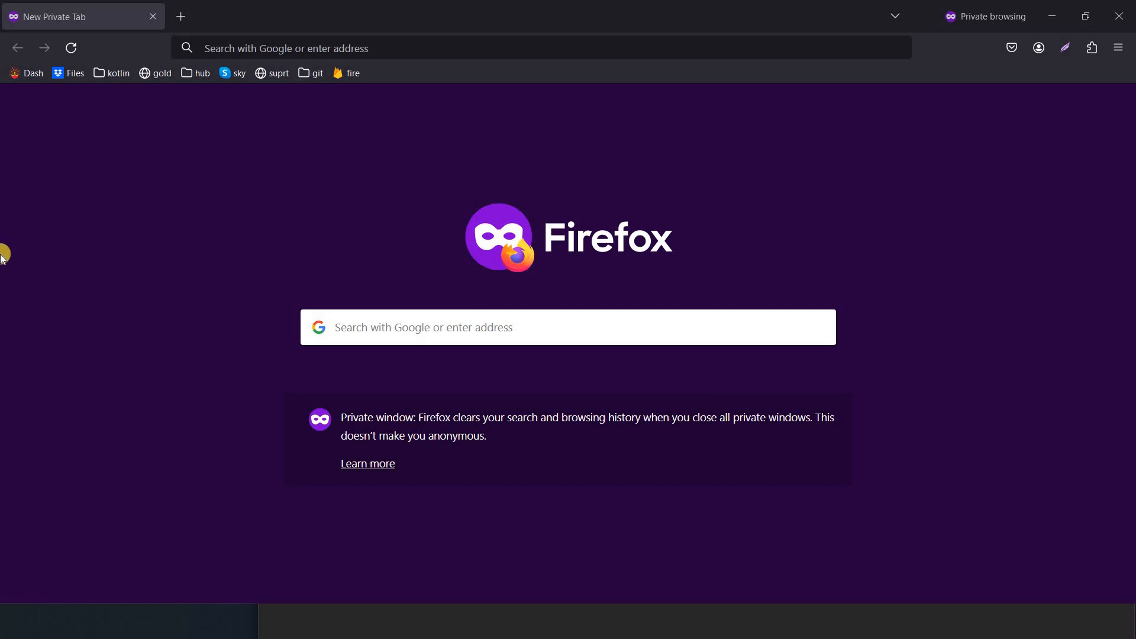
Load the Lakshmi Boutique site (lakshmiboutique.co.in) from the 'lakshmi' address-bar suggestion
click(291, 51)
text(lakshmi)
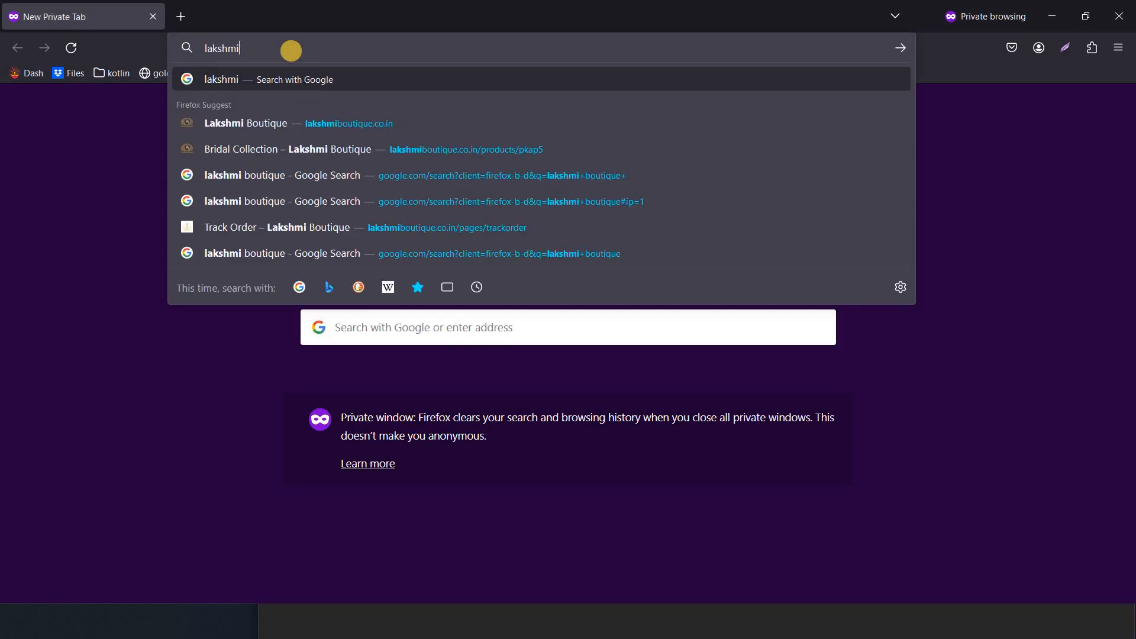
key(Down)
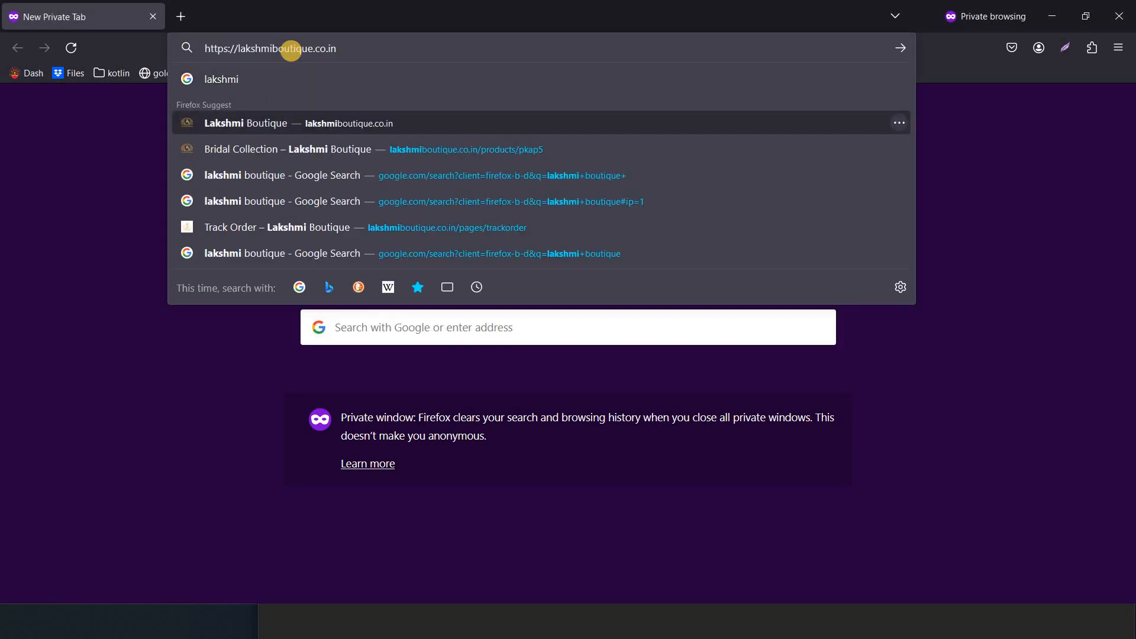
key(Return)
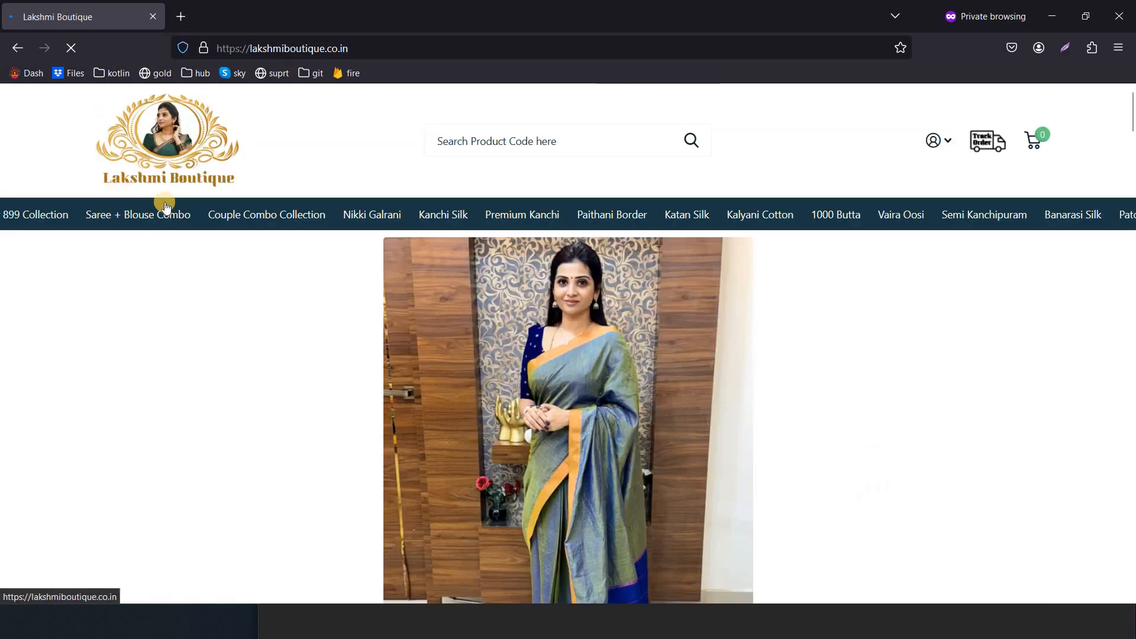
scroll(174, 195, down, 5)
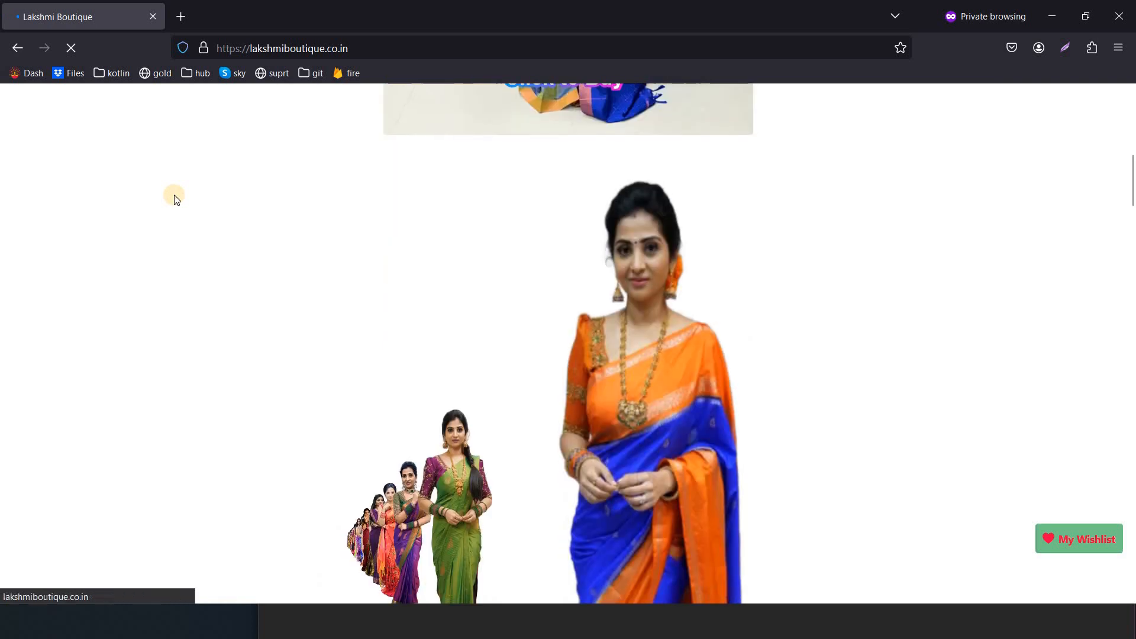
scroll(172, 195, up, 5)
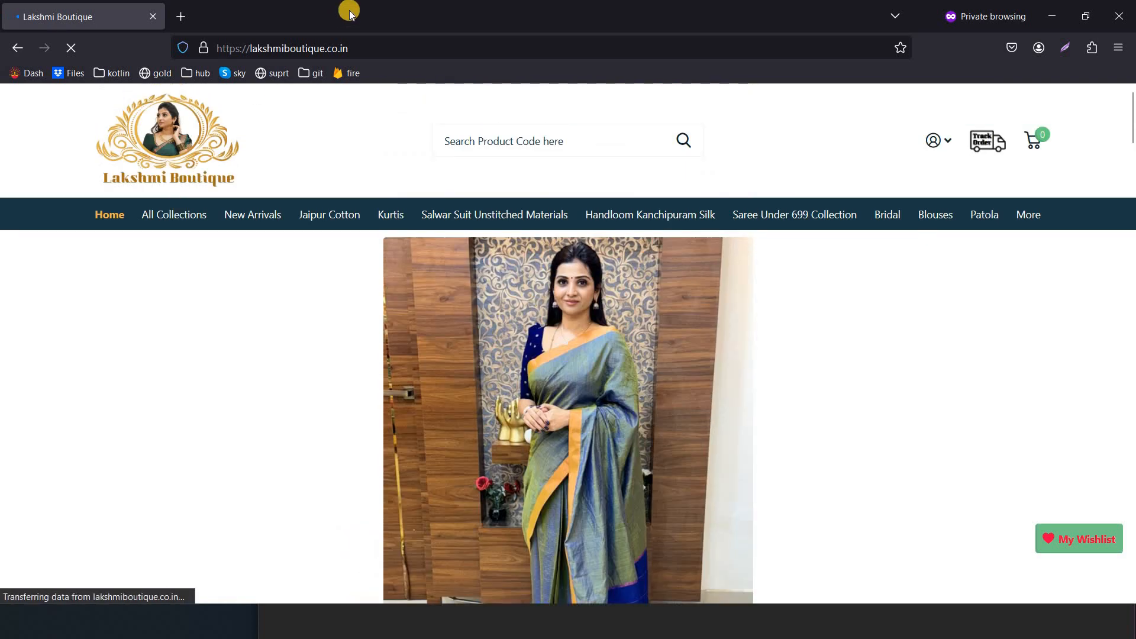
Select parts of the web address, then select the nilanafashion.com domain in the Notepad notes
double_click(281, 46)
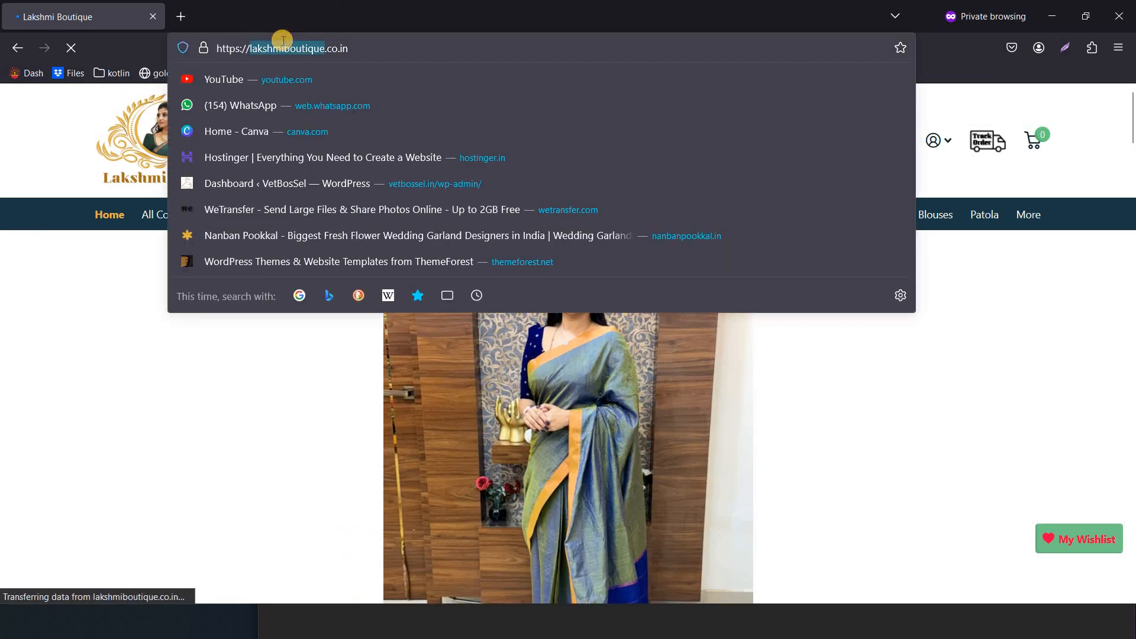
click(378, 43)
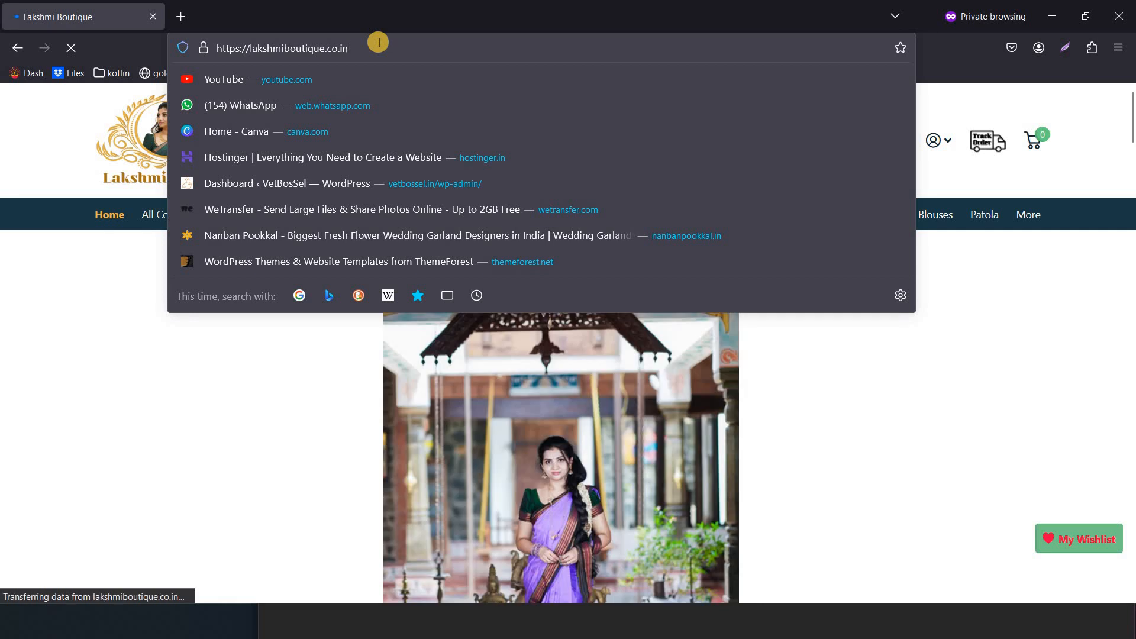
double_click(341, 54)
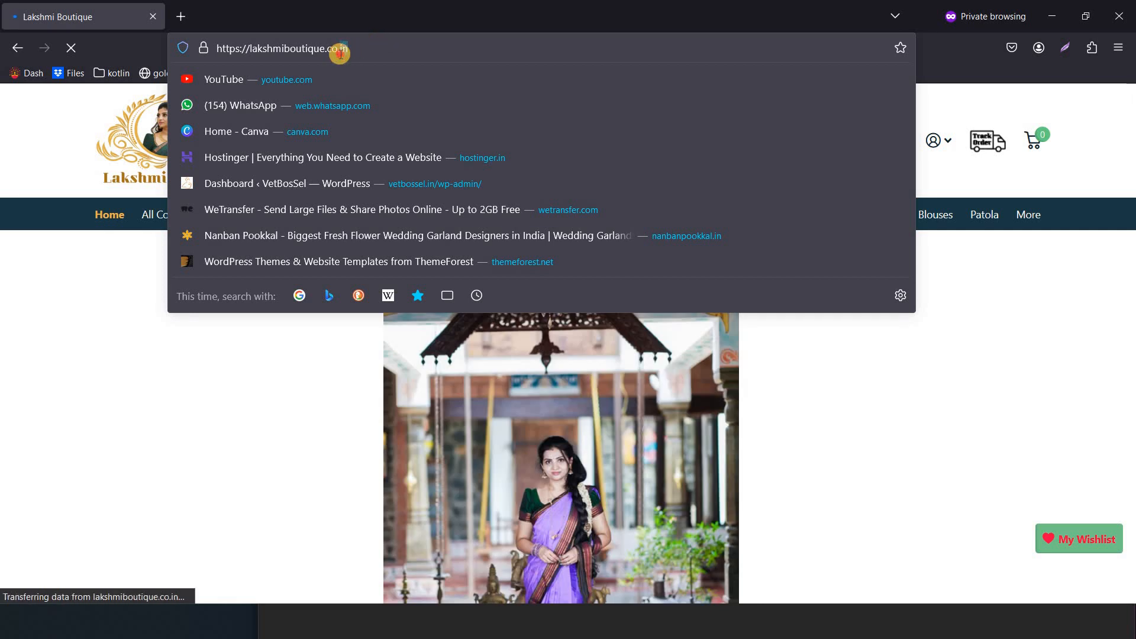
click(203, 520)
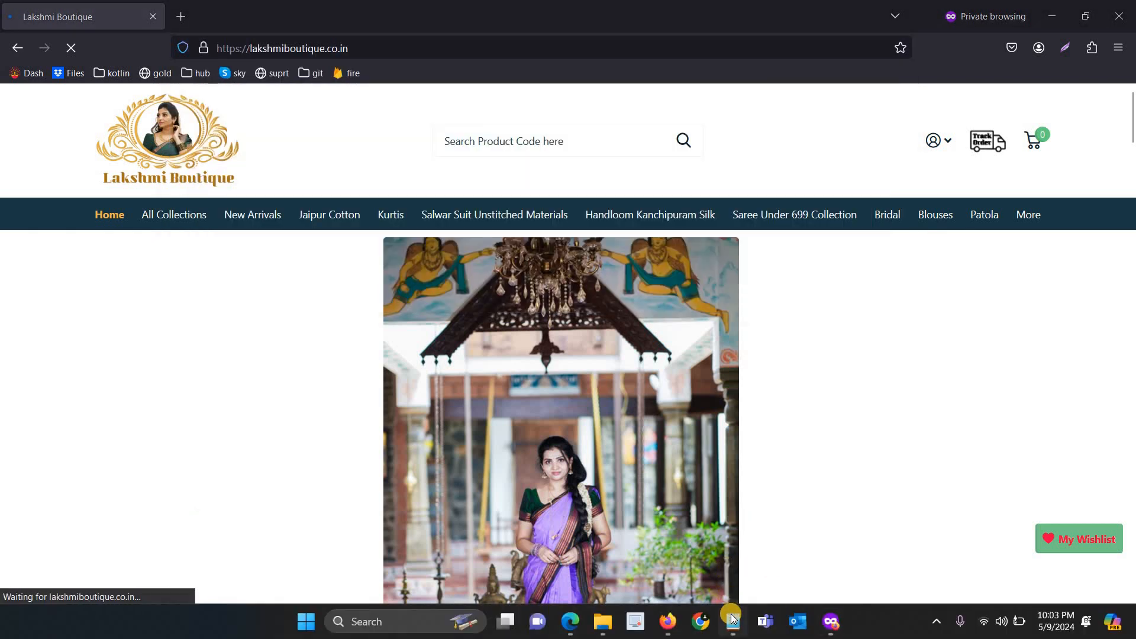
mouse_move(731, 616)
click(743, 553)
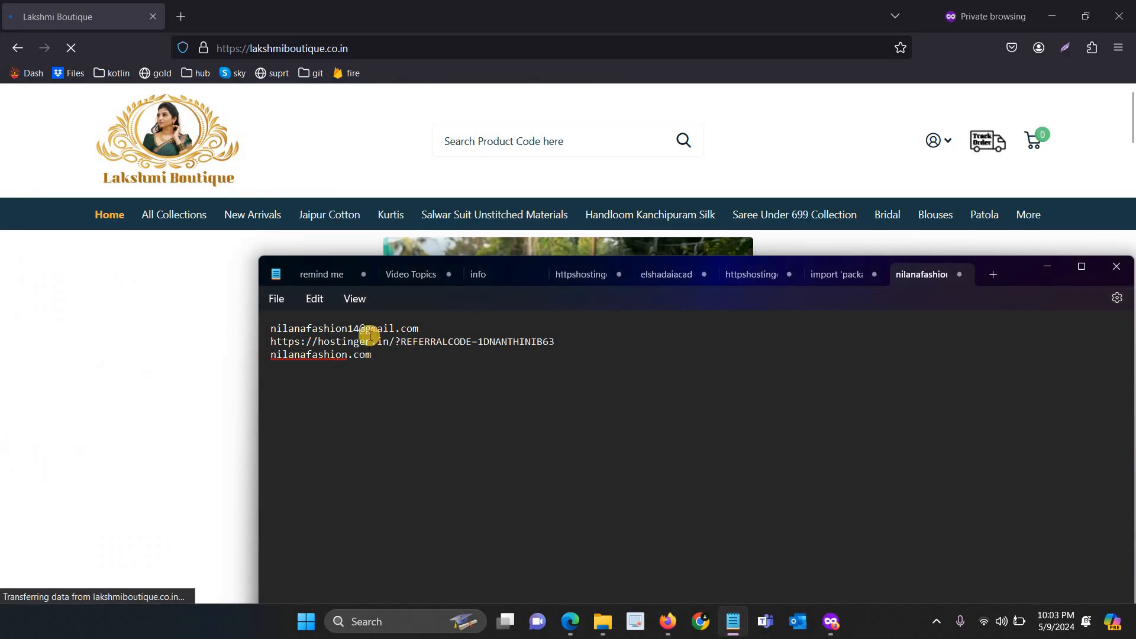
drag(381, 355, 270, 354)
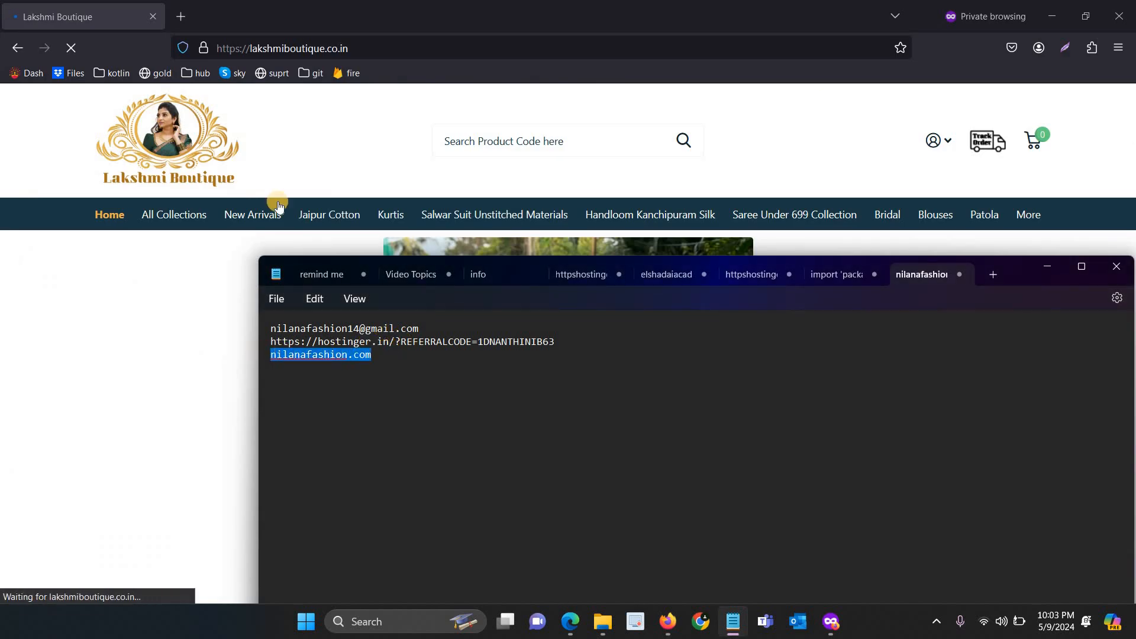
click(276, 48)
double_click(276, 47)
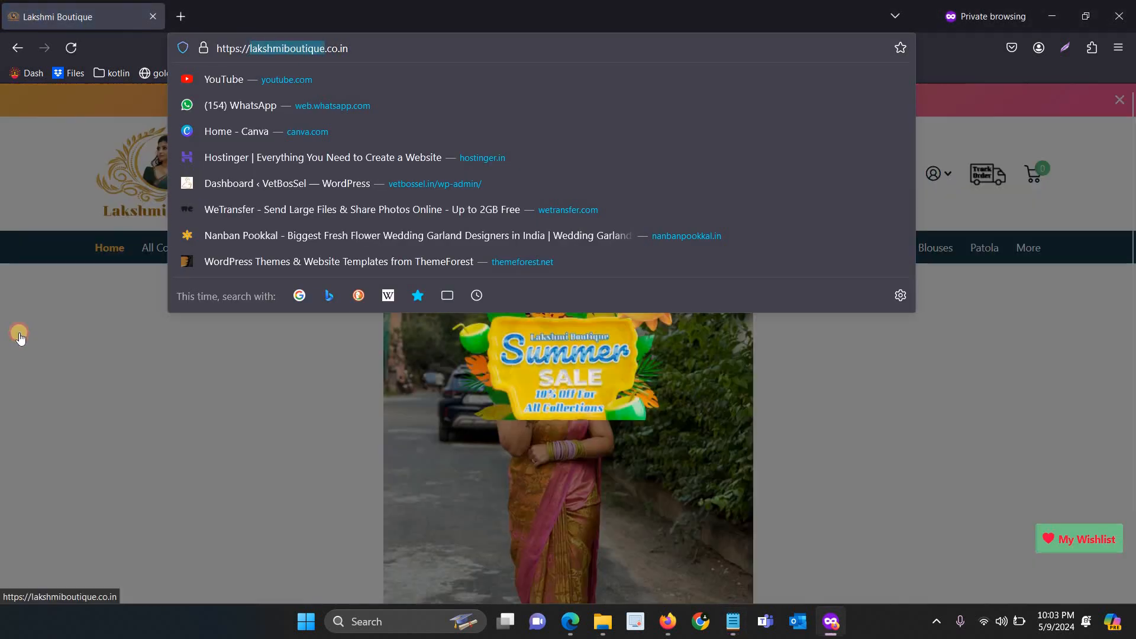
click(19, 333)
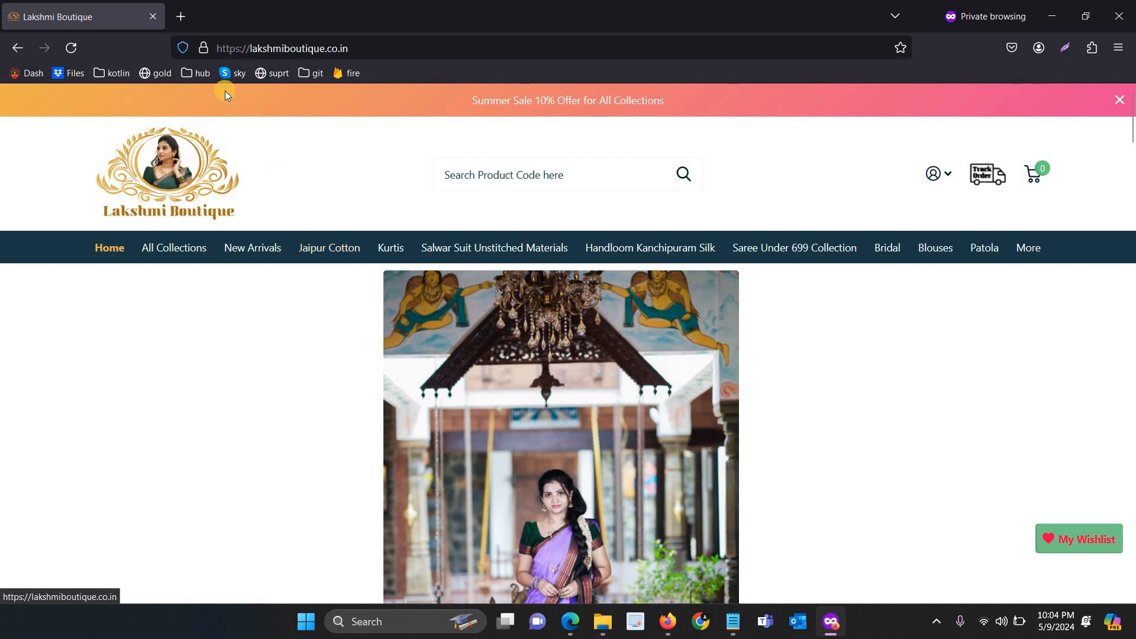
In a new private tab, load the Hostinger referral link copied from the Notepad notes
click(186, 26)
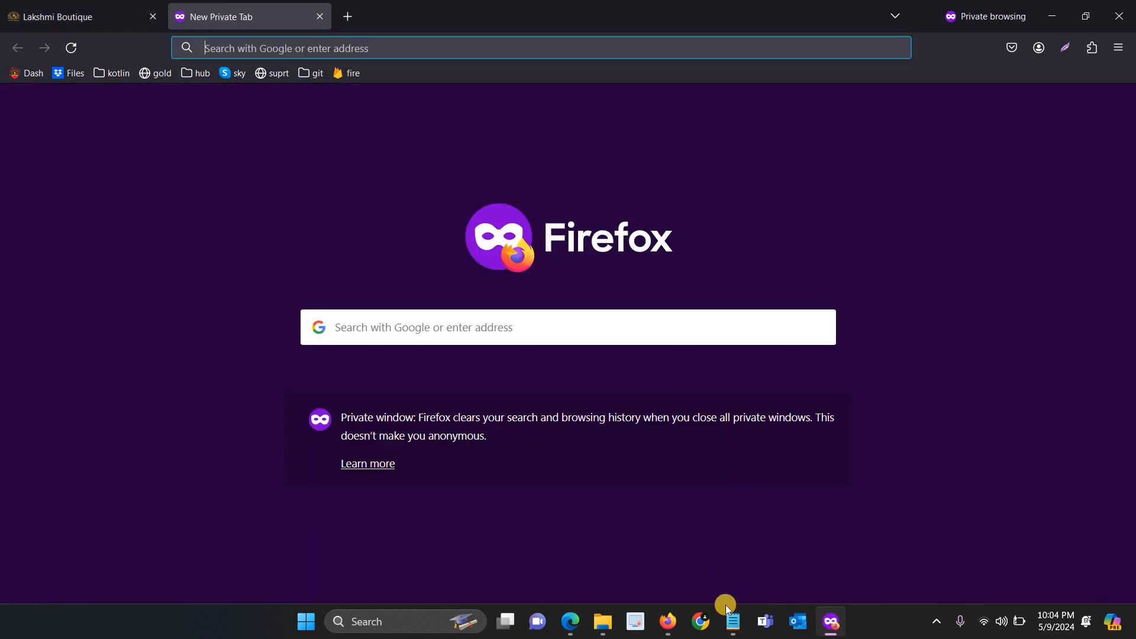
mouse_move(732, 624)
click(730, 543)
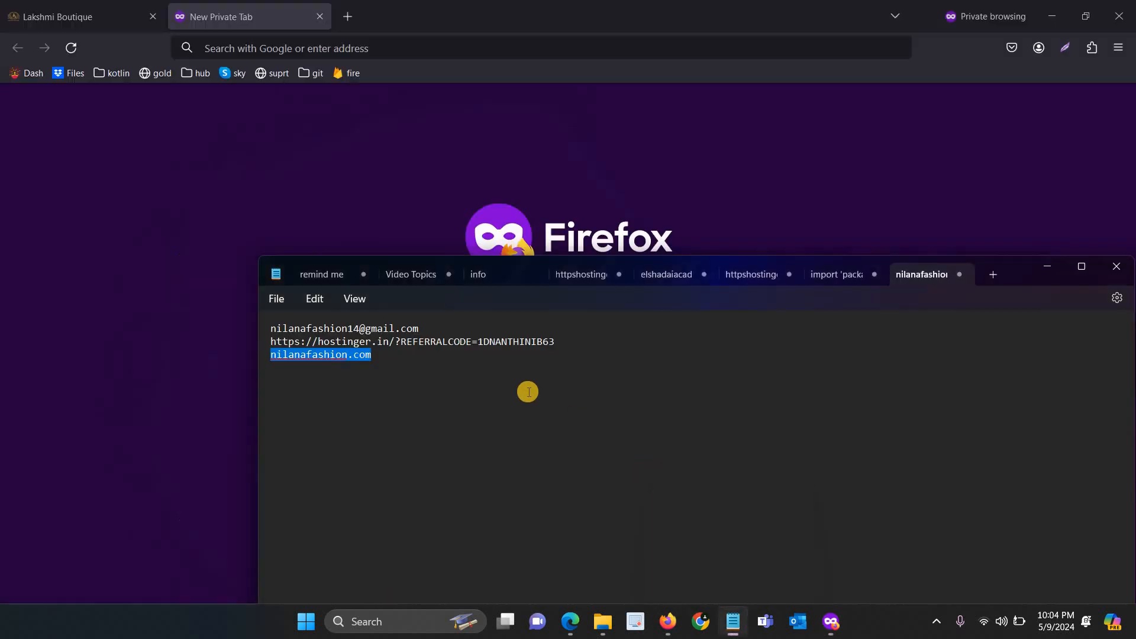
drag(566, 344, 273, 345)
key(ctrl+c)
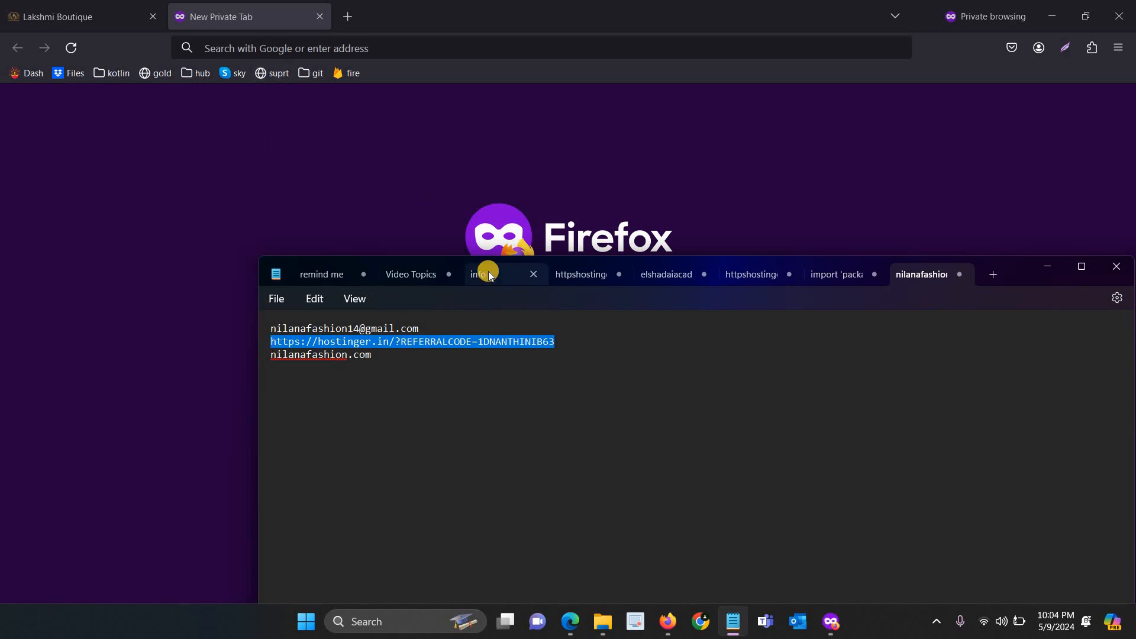
click(383, 52)
key(ctrl+v)
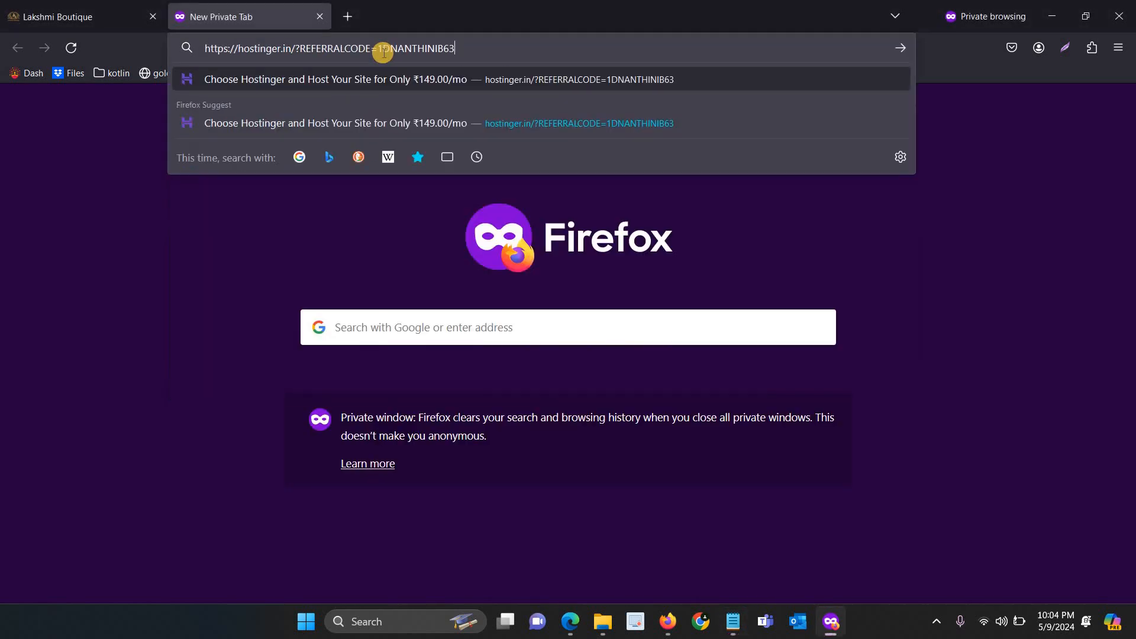
key(Return)
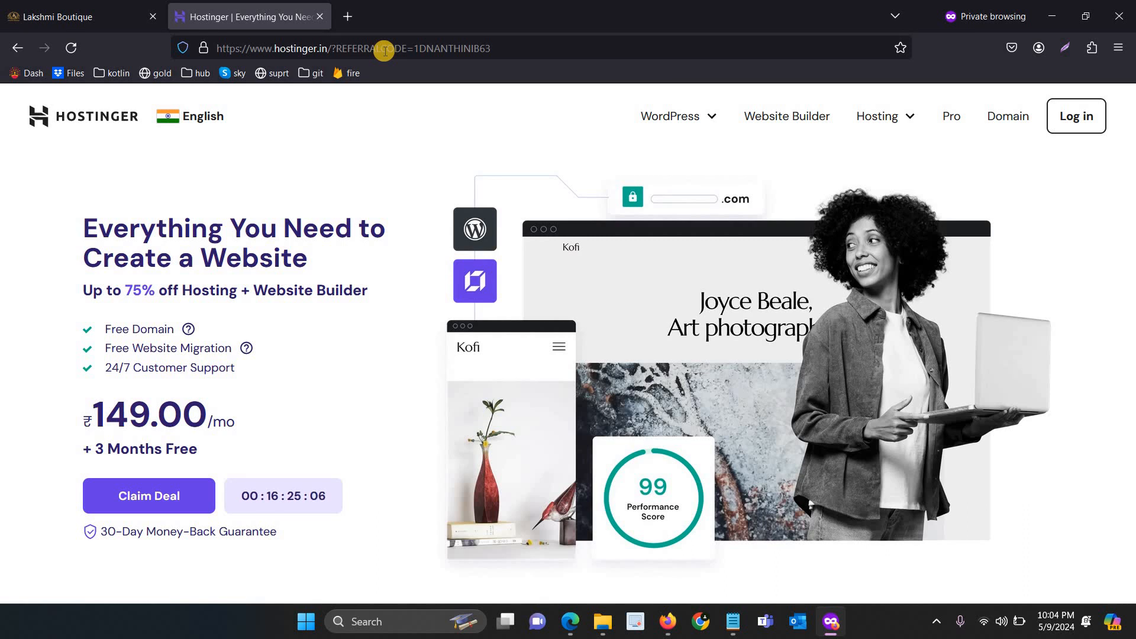
click(384, 49)
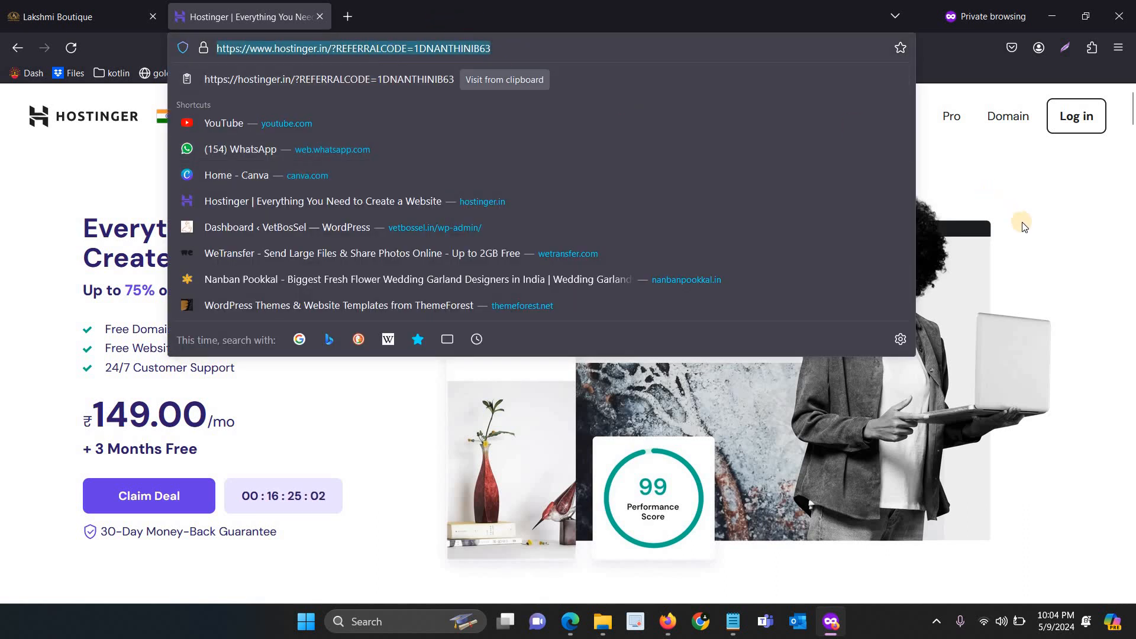
click(892, 102)
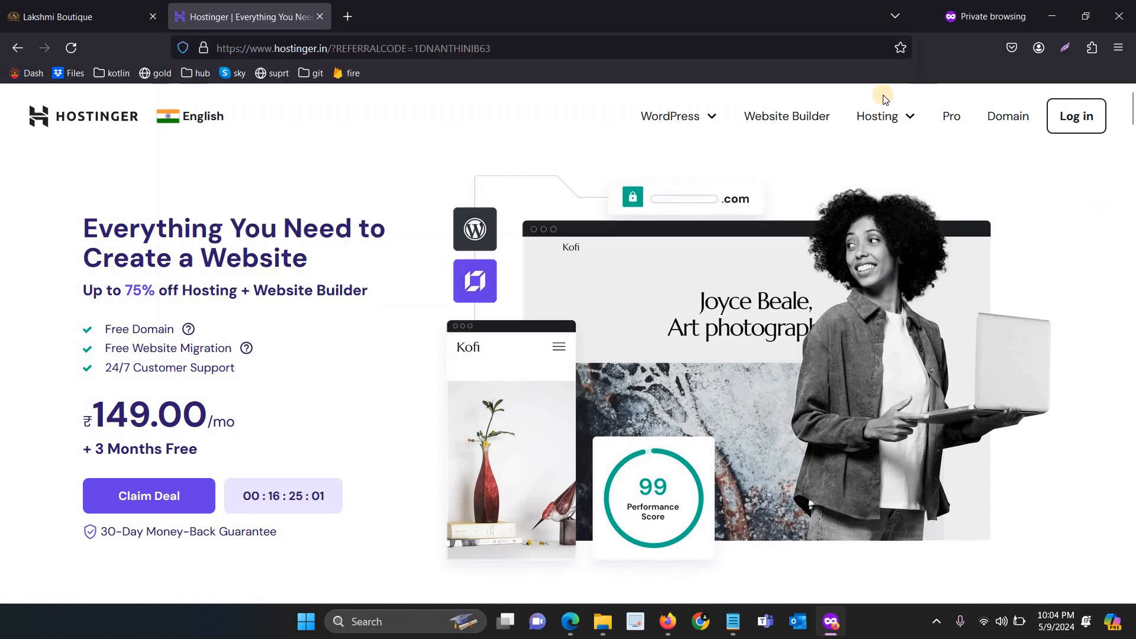
Go to the Web Hosting plans page and add the Premium plan to the cart
mouse_move(896, 128)
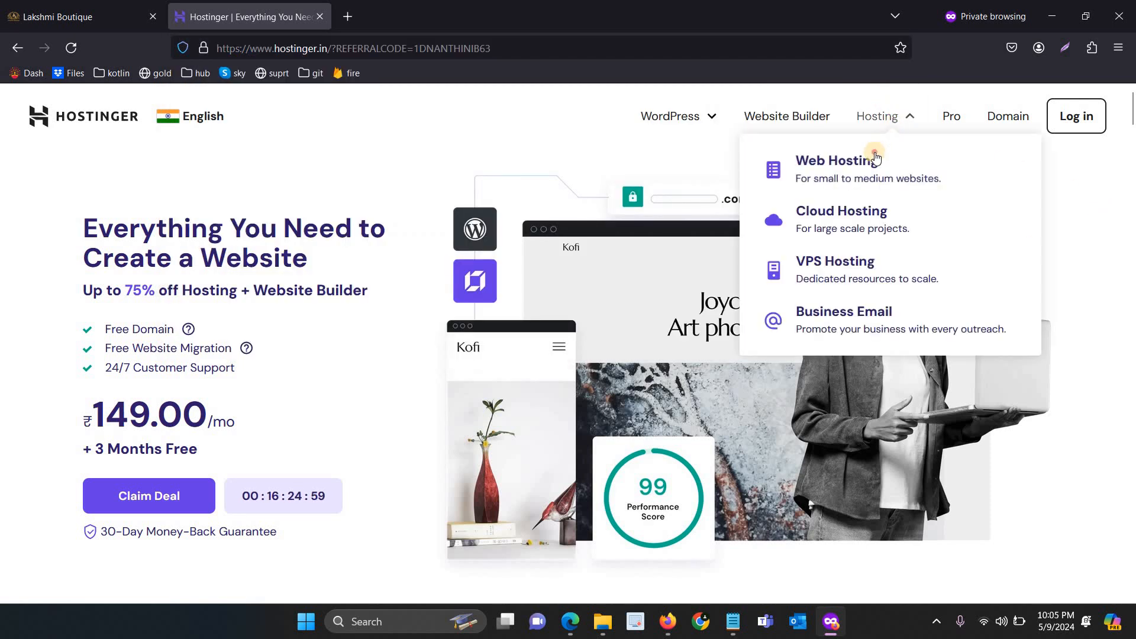
click(877, 156)
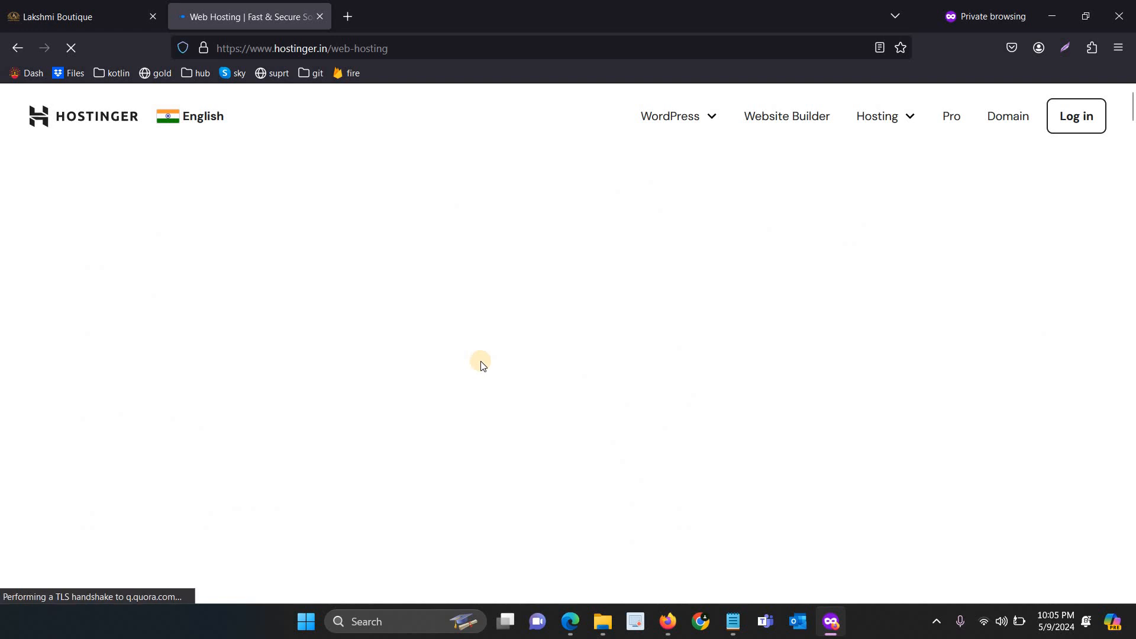
scroll(482, 364, down, 10)
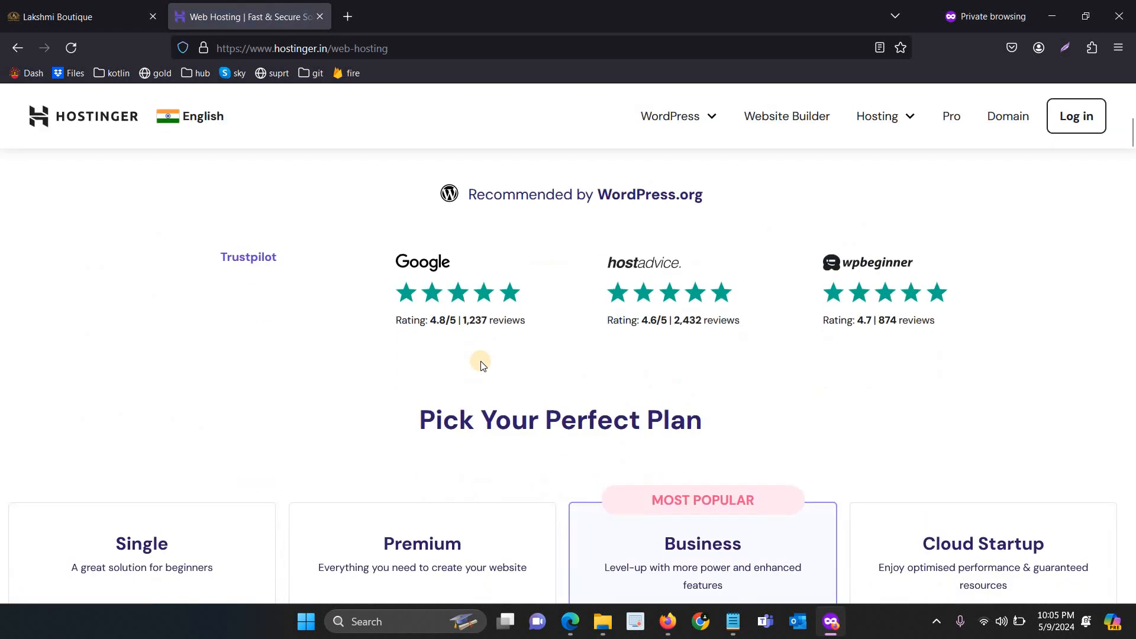
scroll(481, 362, down, 2)
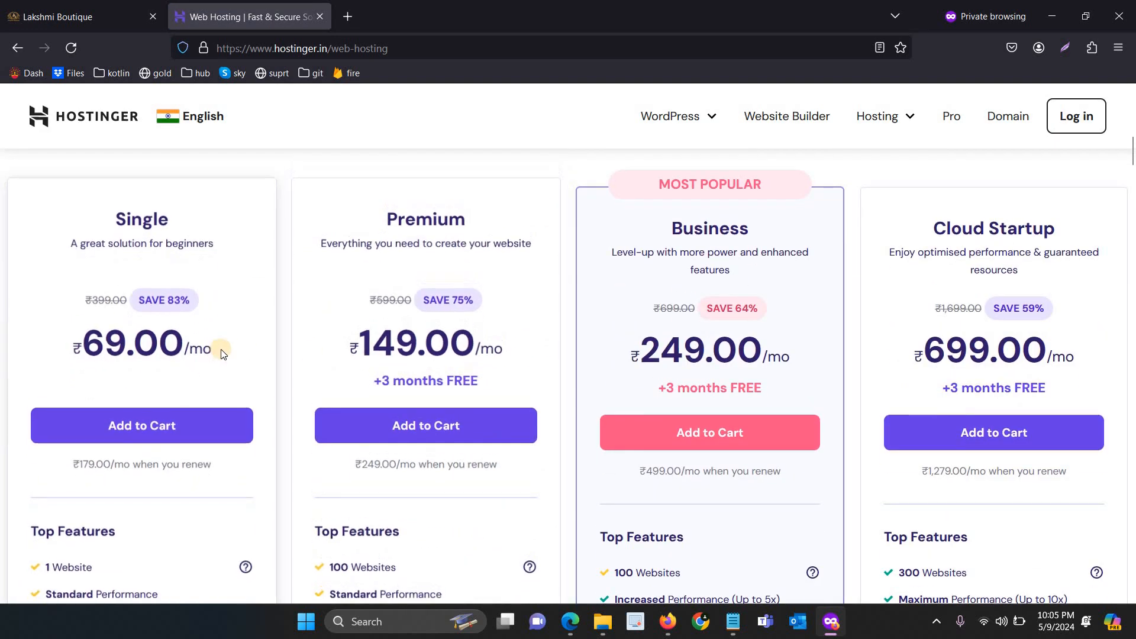
scroll(254, 366, down, 2)
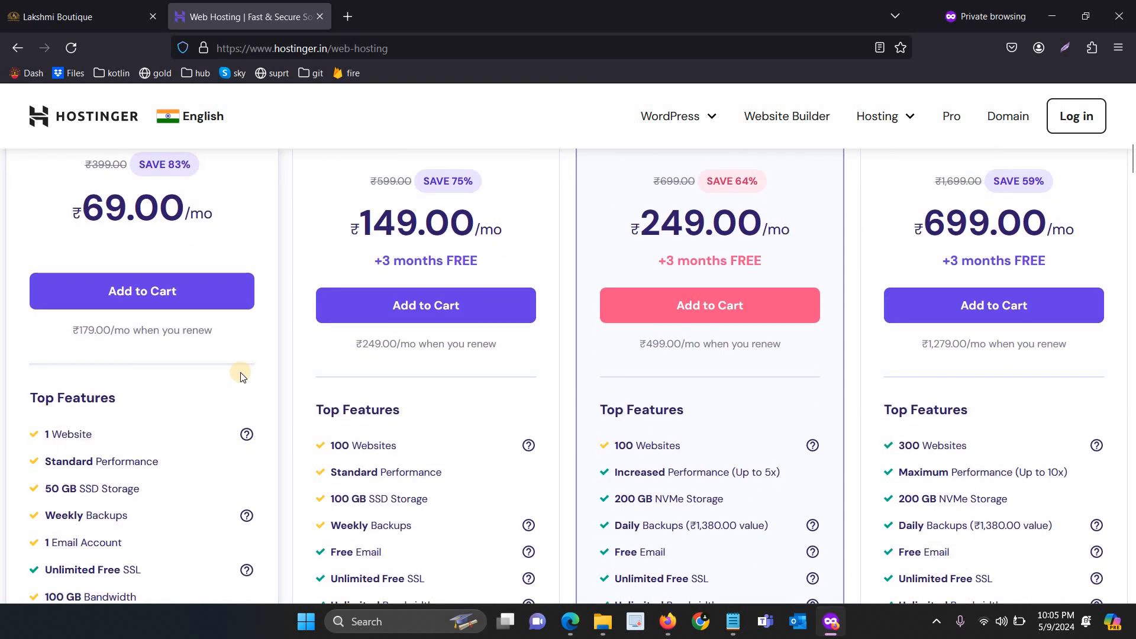
scroll(241, 376, down, 1)
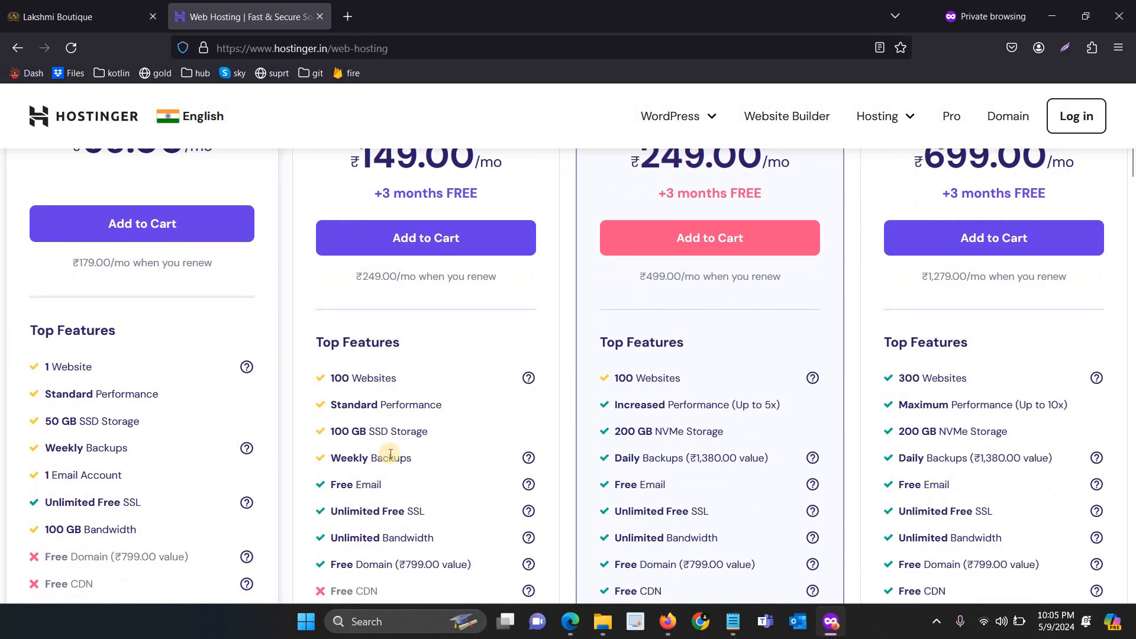
scroll(236, 465, down, 2)
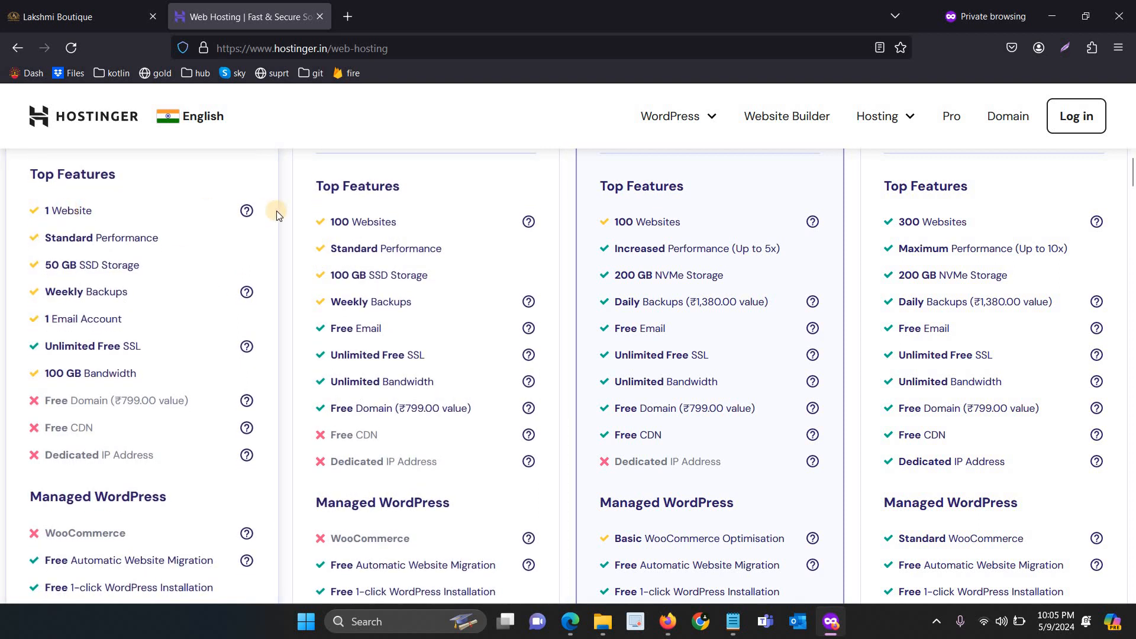
scroll(390, 222, up, 4)
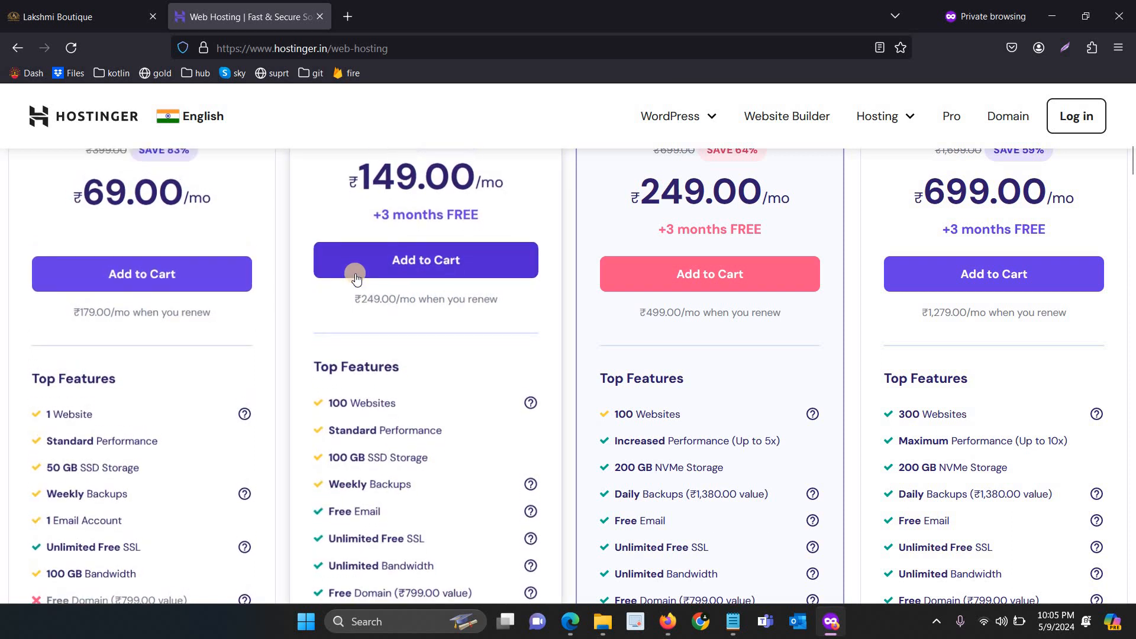
scroll(355, 275, up, 2)
click(398, 354)
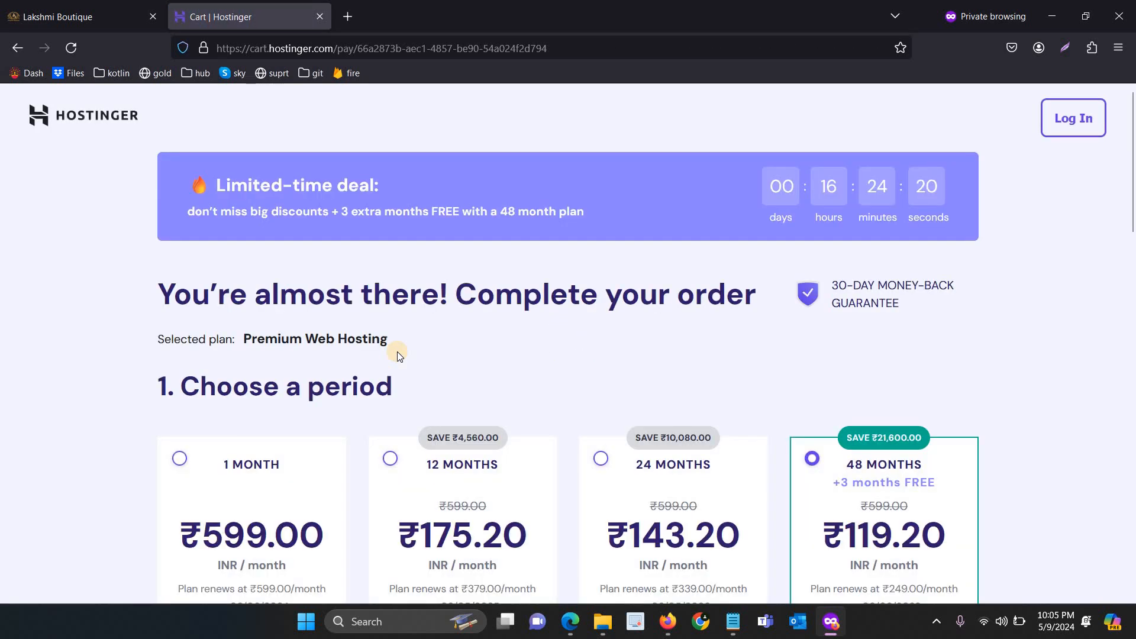
Switch the hosting period to 12 months and scroll down to the account creation section
scroll(397, 354, down, 3)
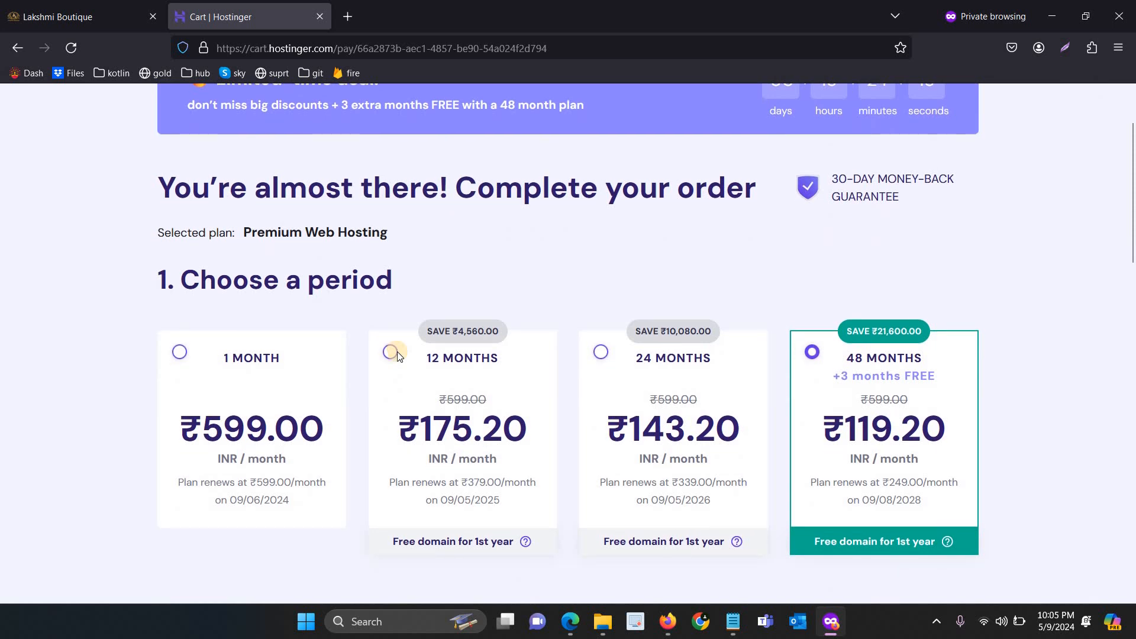
click(413, 380)
scroll(885, 298, down, 3)
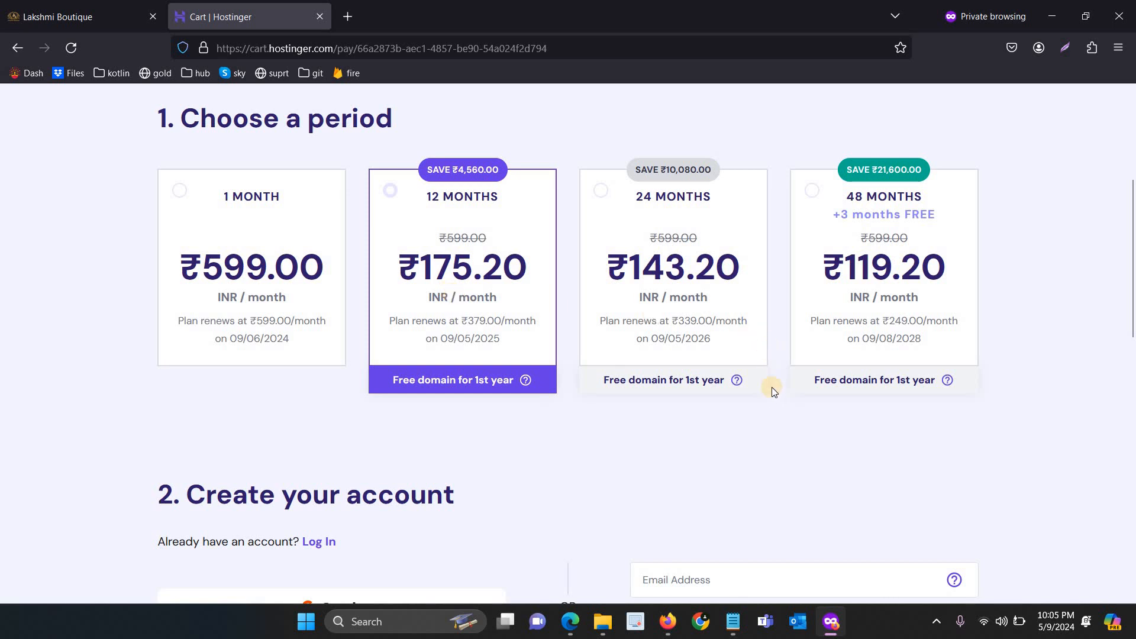
scroll(771, 387, down, 4)
scroll(771, 387, down, 5)
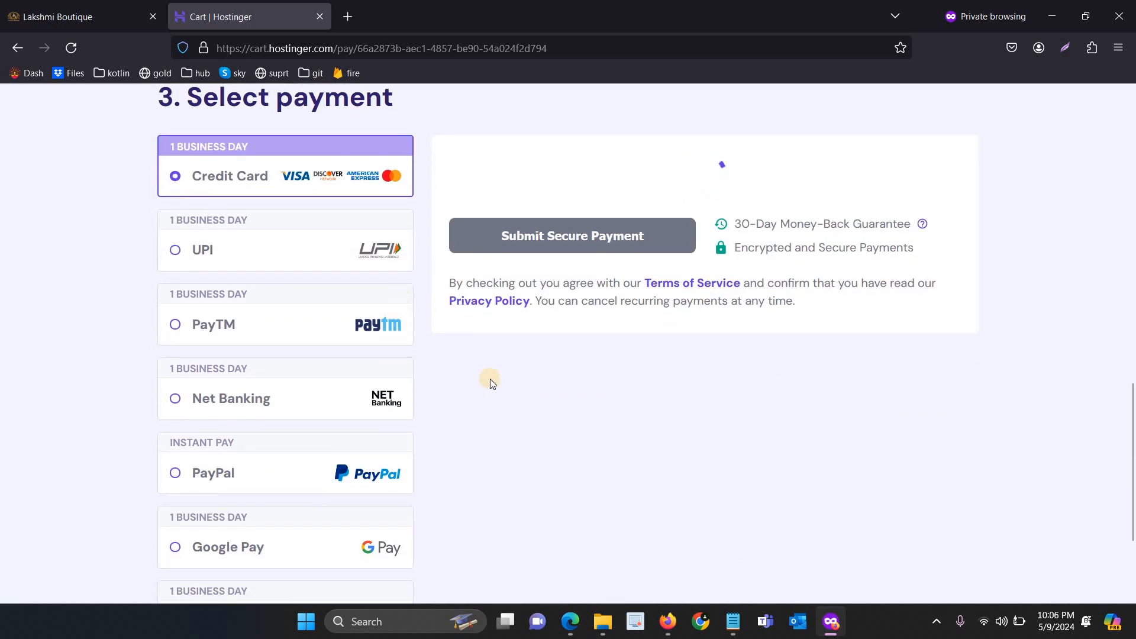
scroll(490, 378, down, 3)
scroll(490, 379, up, 6)
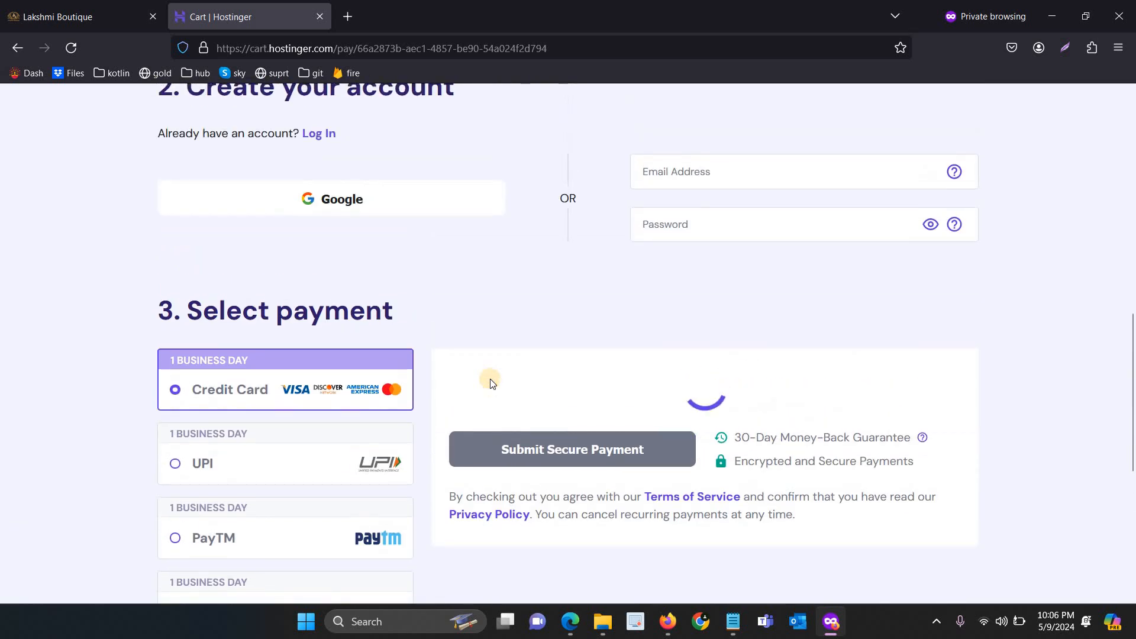
scroll(490, 382, up, 1)
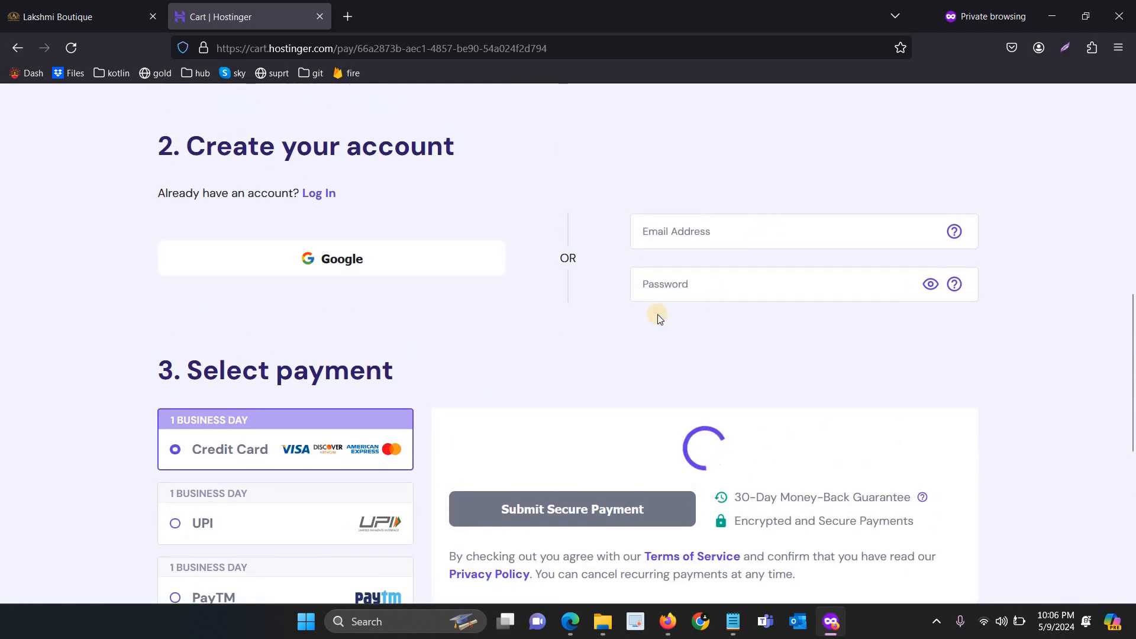
Fill in the account e-mail from the Notepad notes and type an account password
click(743, 230)
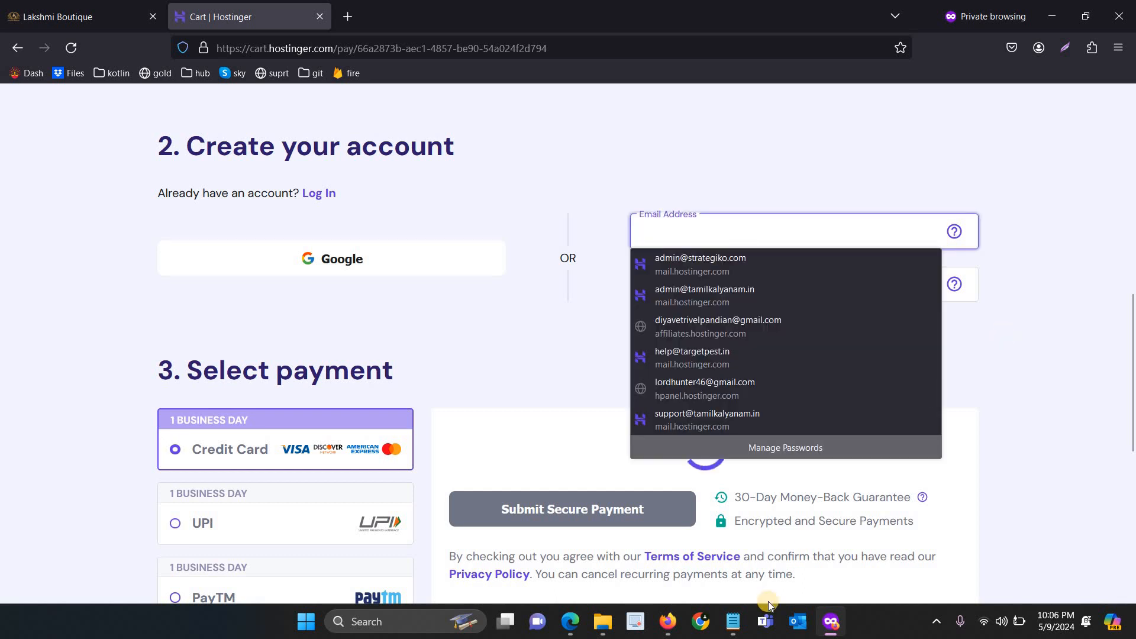
click(747, 623)
click(740, 588)
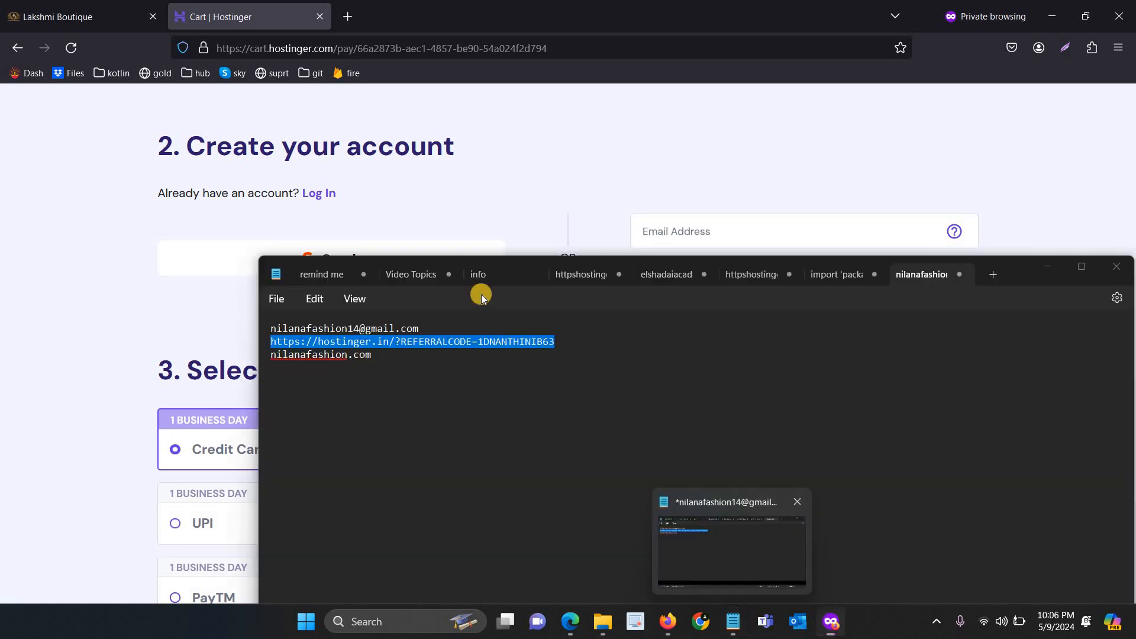
click(460, 317)
triple_click(298, 332)
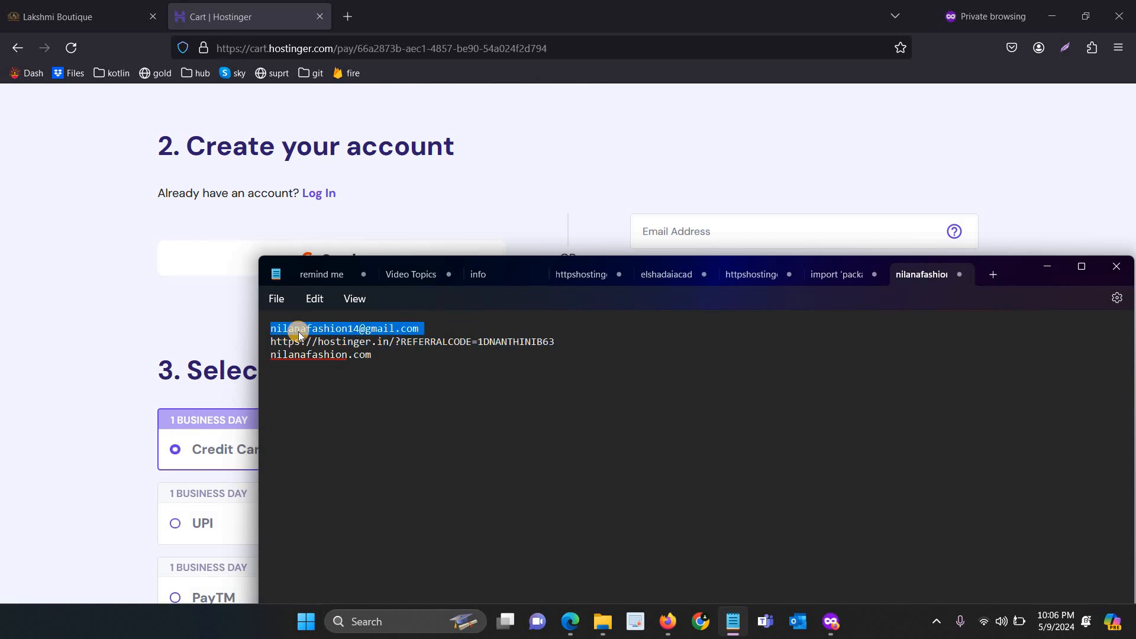
click(711, 220)
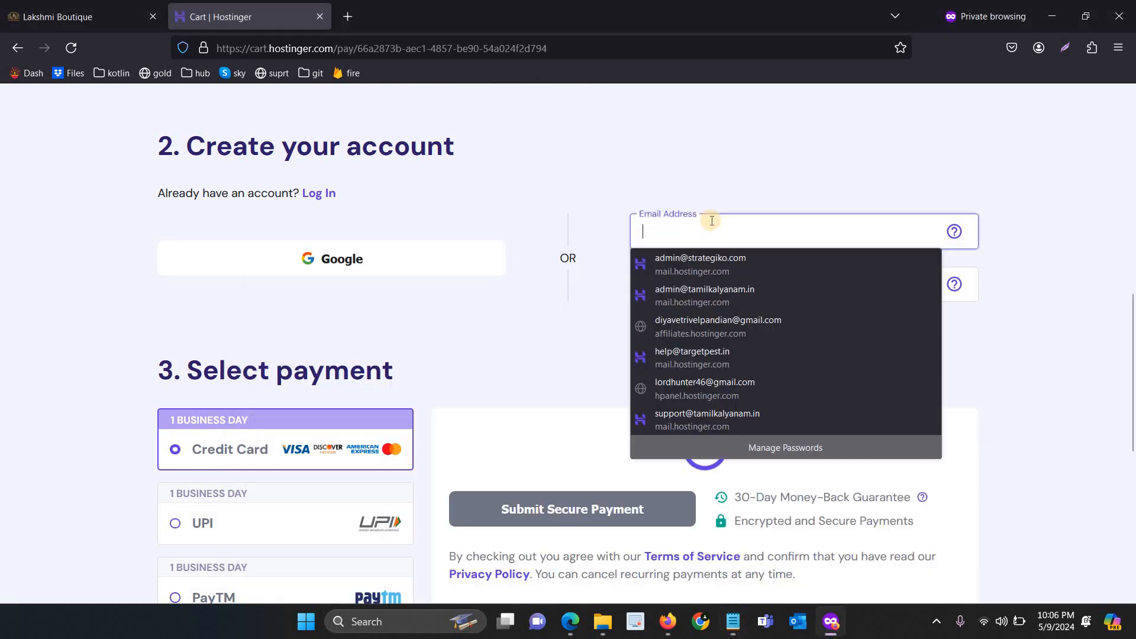
click(763, 266)
click(748, 285)
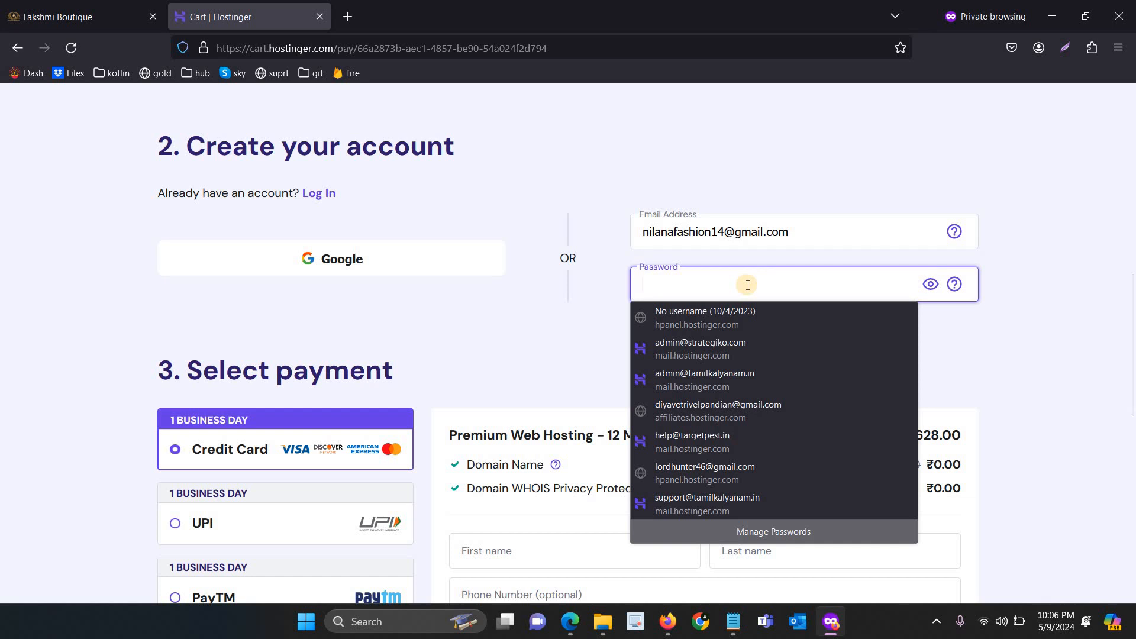
text(••)
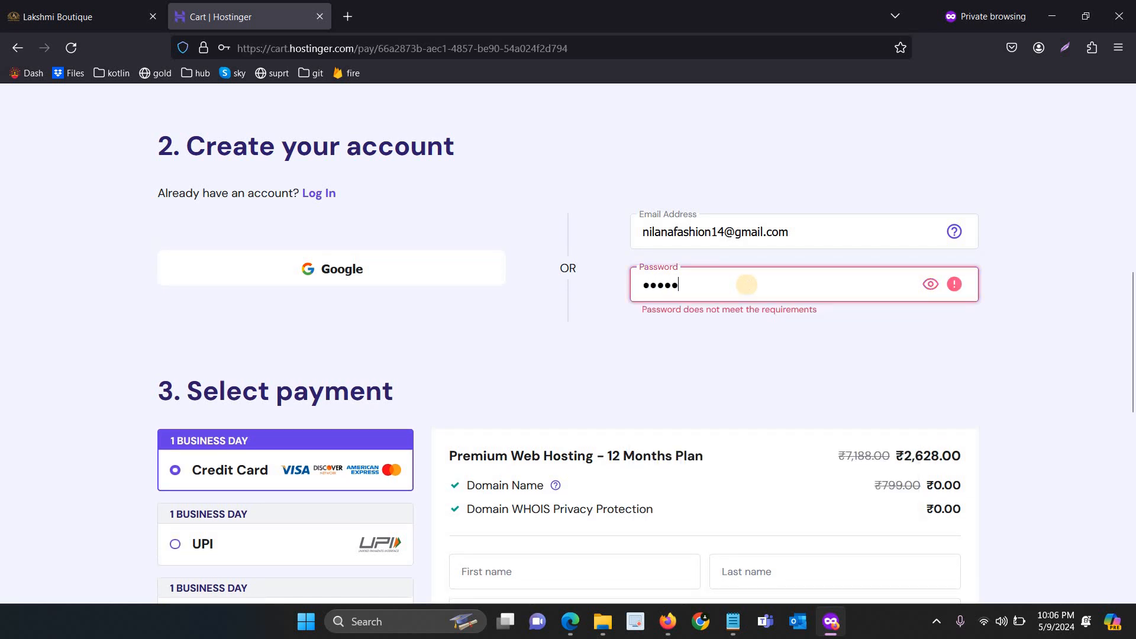
text(••••••••)
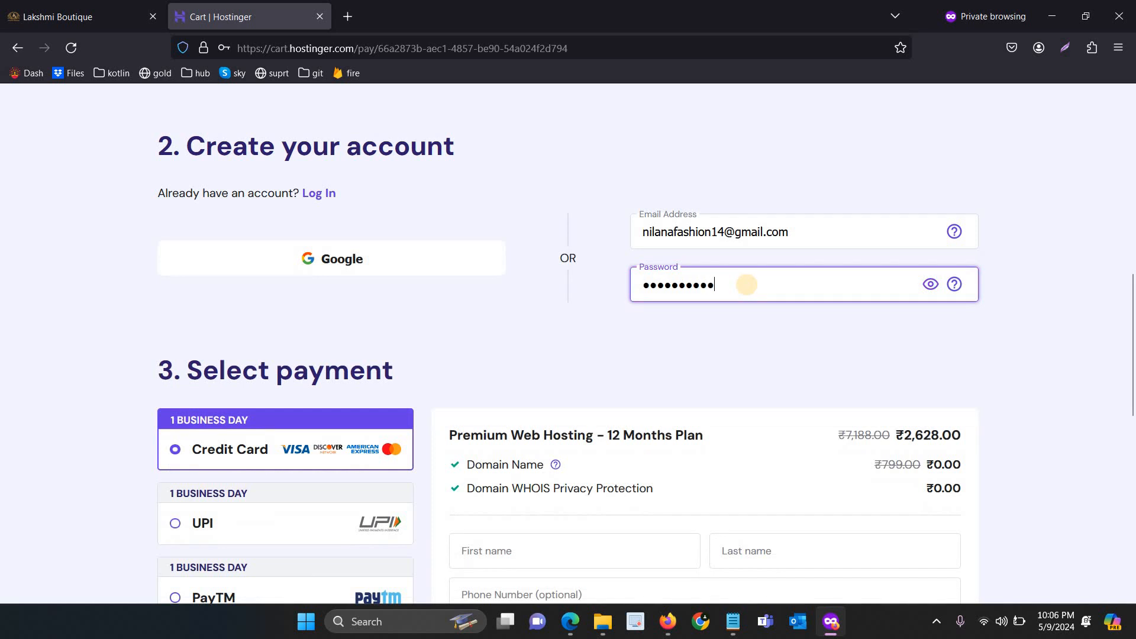
text(•)
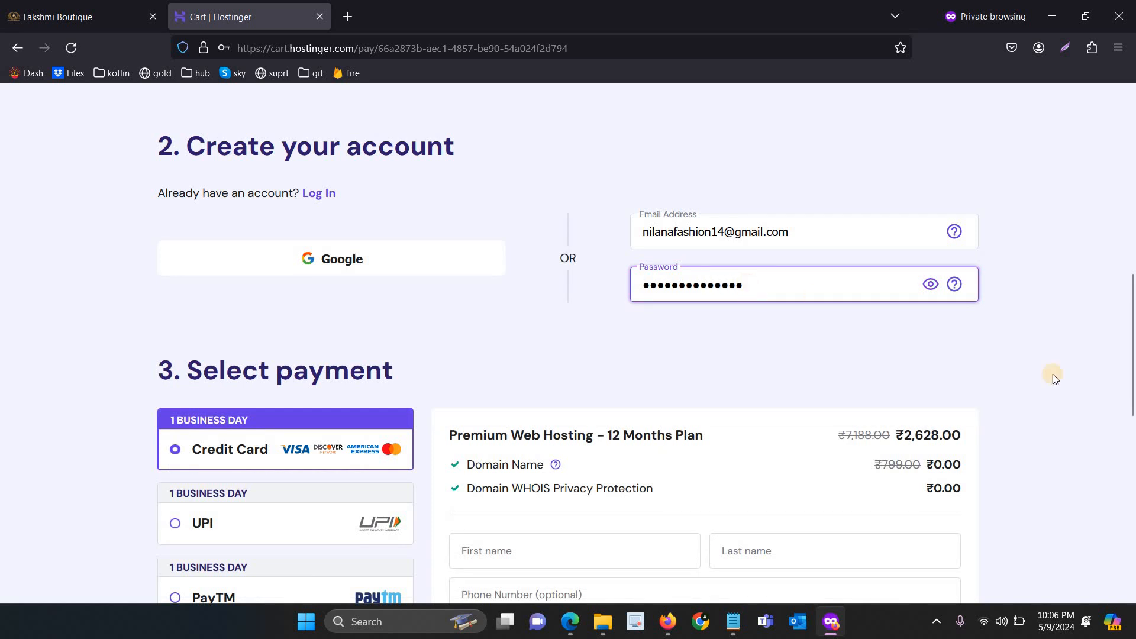
Choose UPI as the payment method instead of Credit Card
scroll(1053, 420, down, 3)
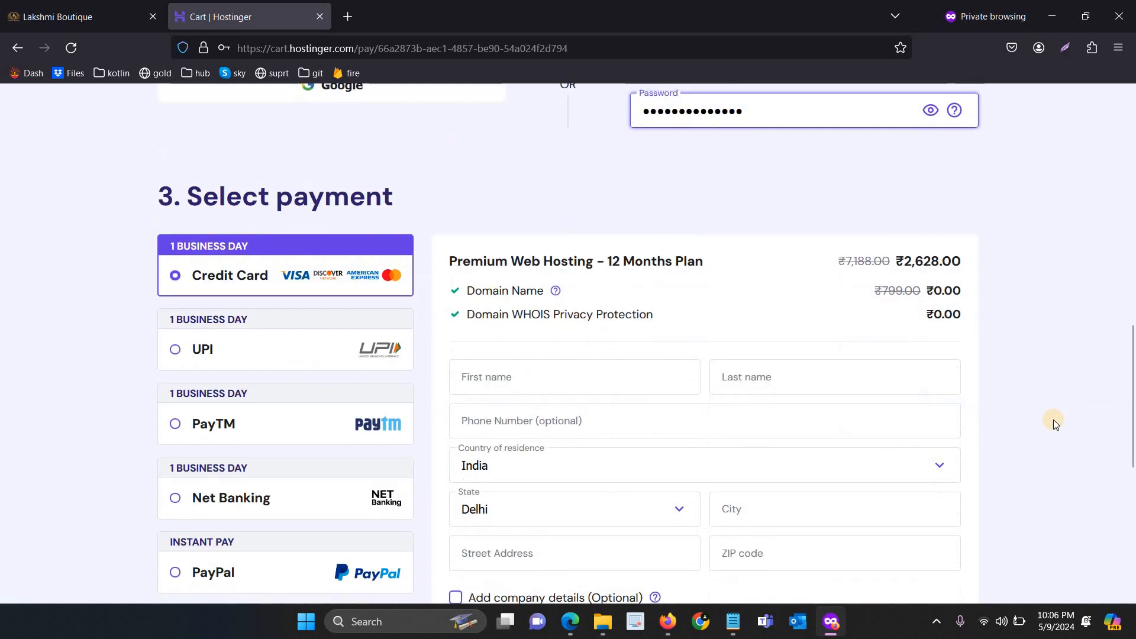
scroll(1053, 420, down, 6)
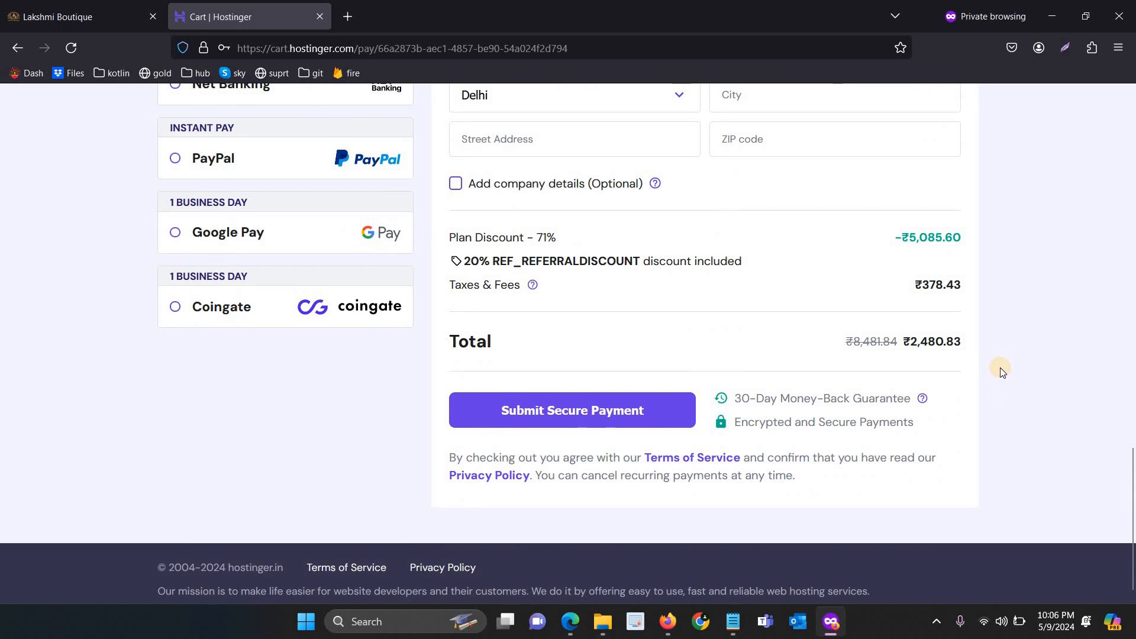
scroll(1000, 370, up, 5)
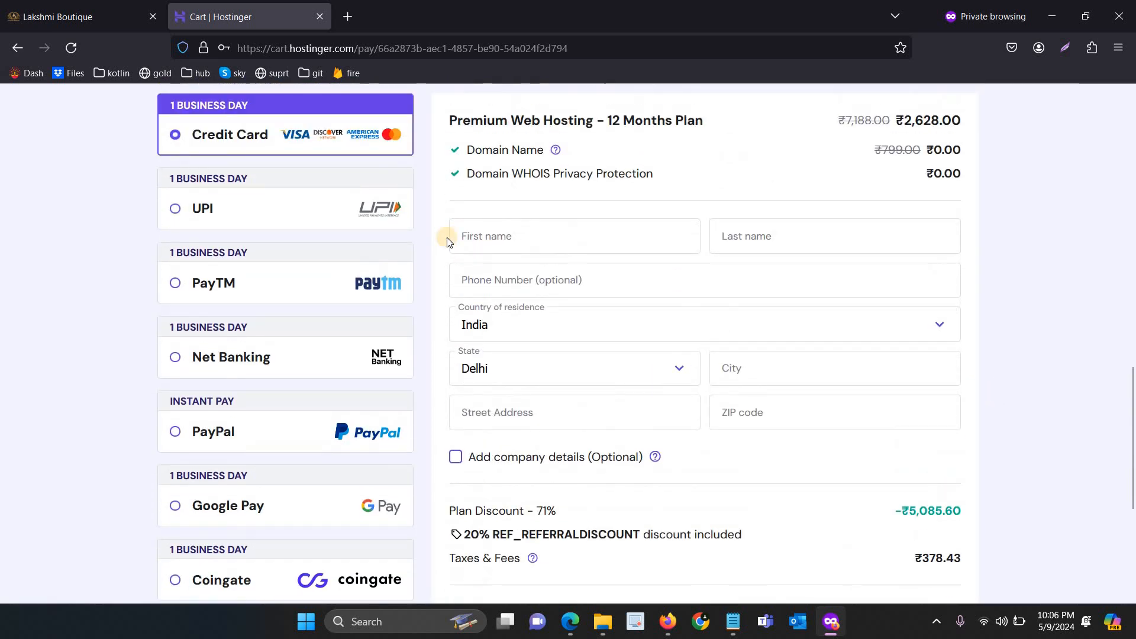
click(305, 229)
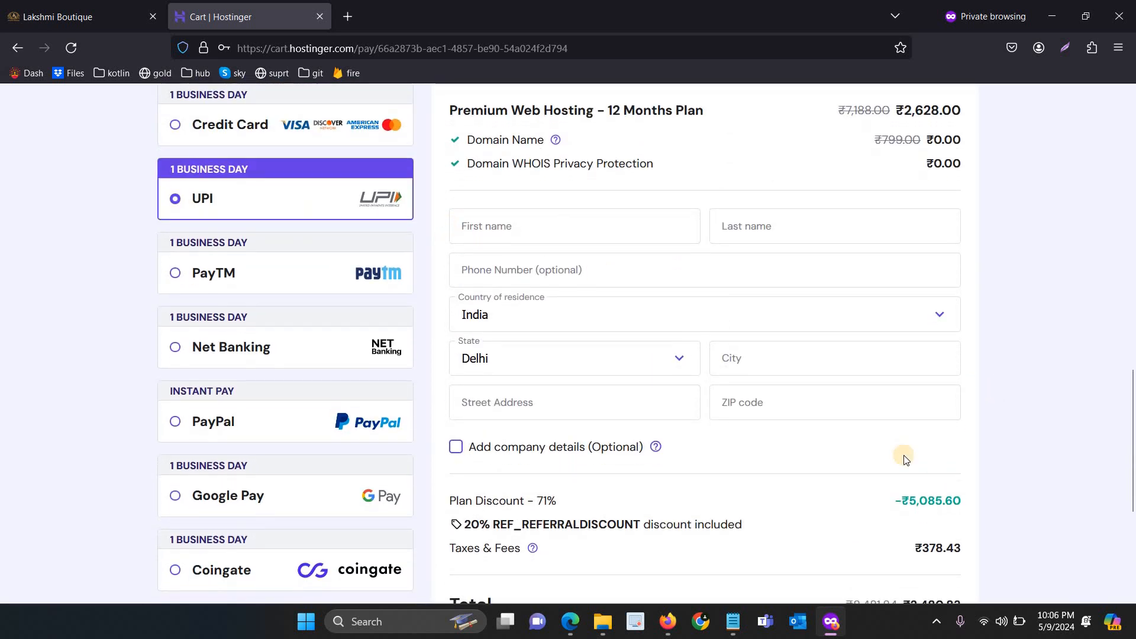
Enter the customer's first name in the billing form and move on to the state field
scroll(988, 457, down, 3)
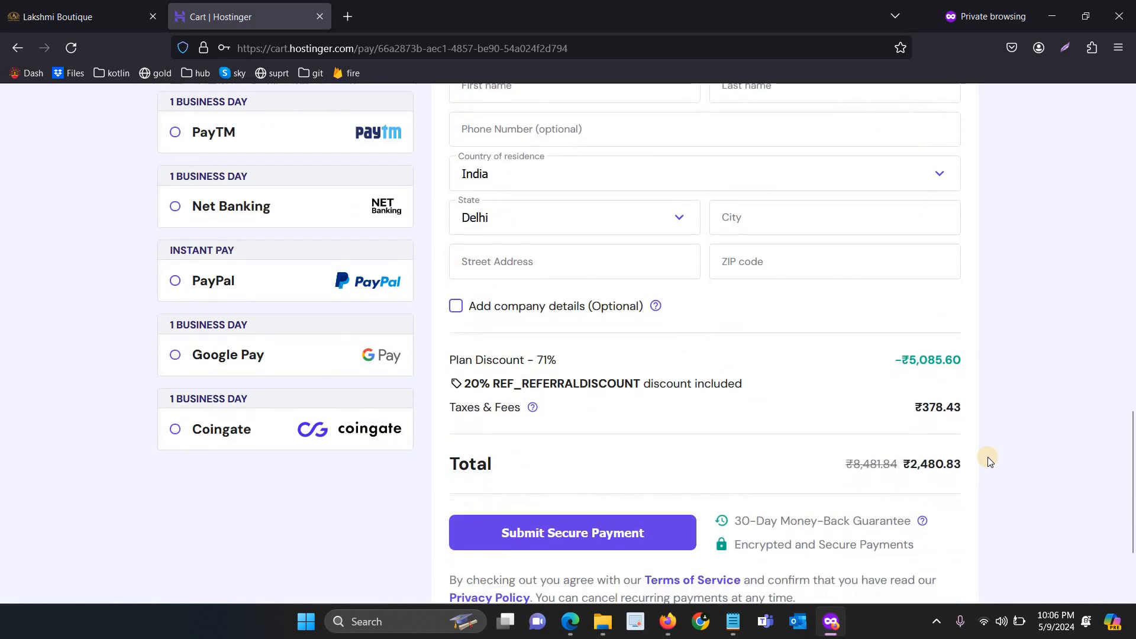
scroll(988, 457, up, 4)
click(507, 284)
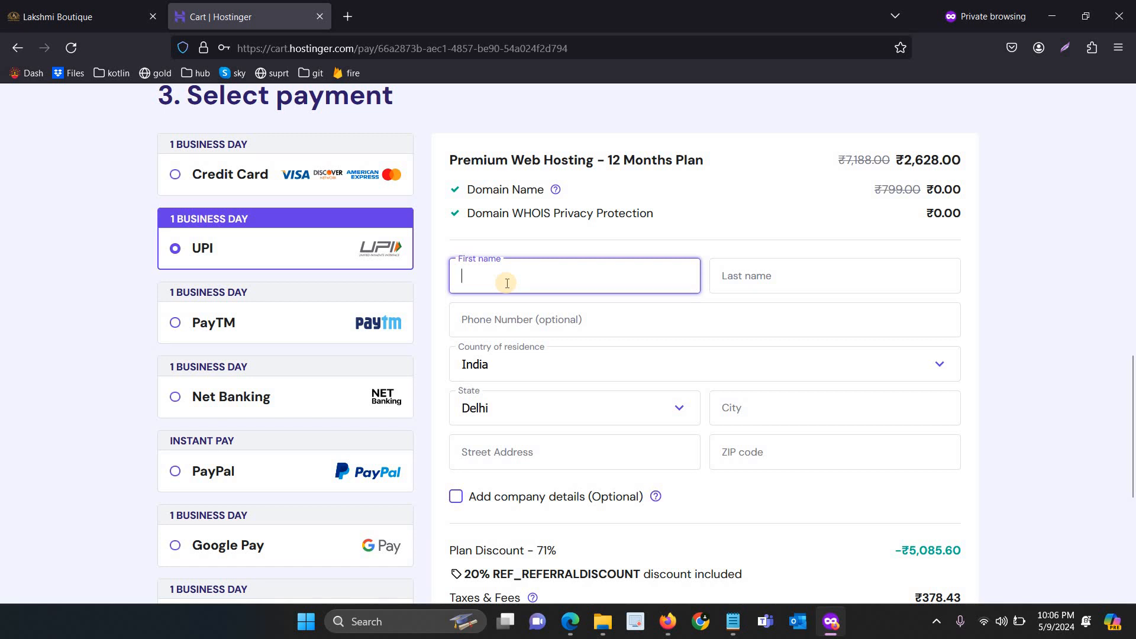
text(Fashion)
key(Tab)
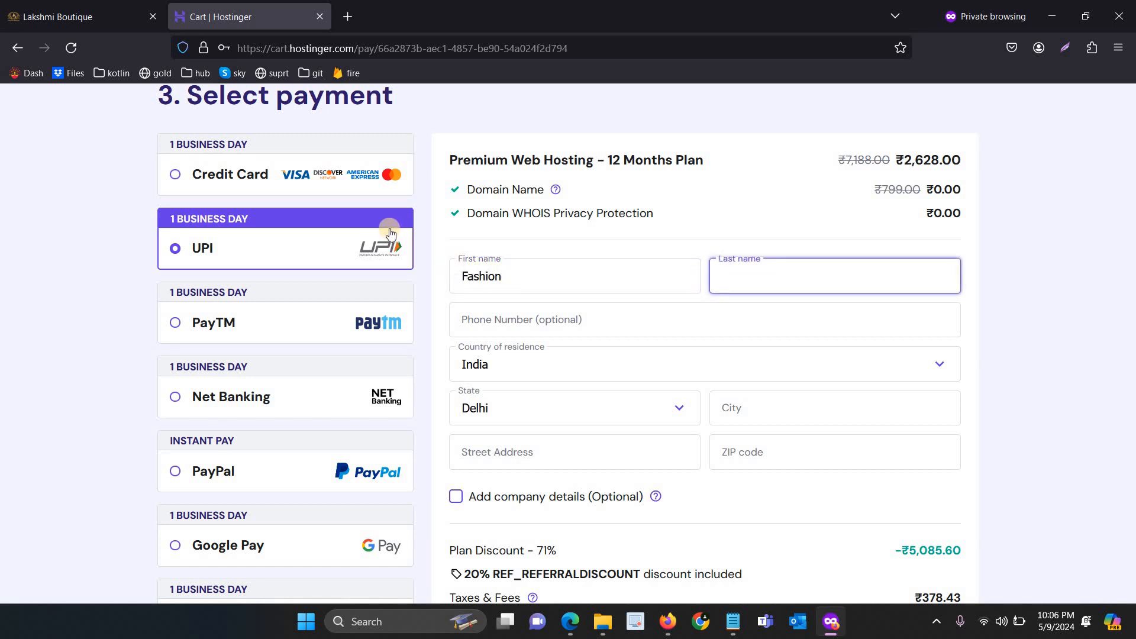
double_click(527, 270)
text(Nila)
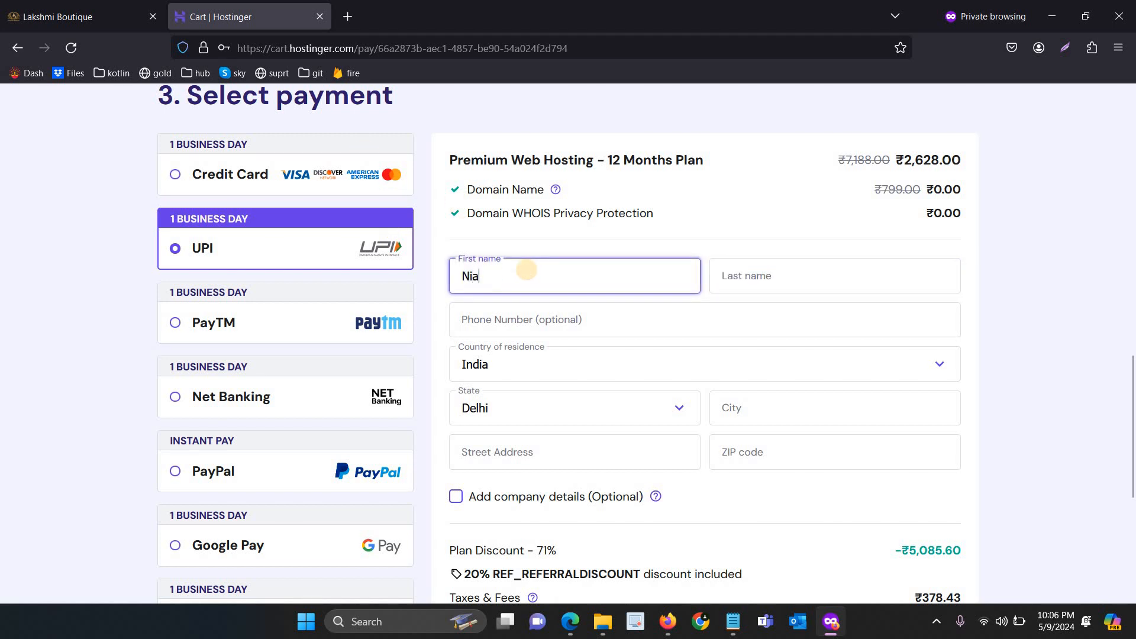
text(na)
key(Tab)
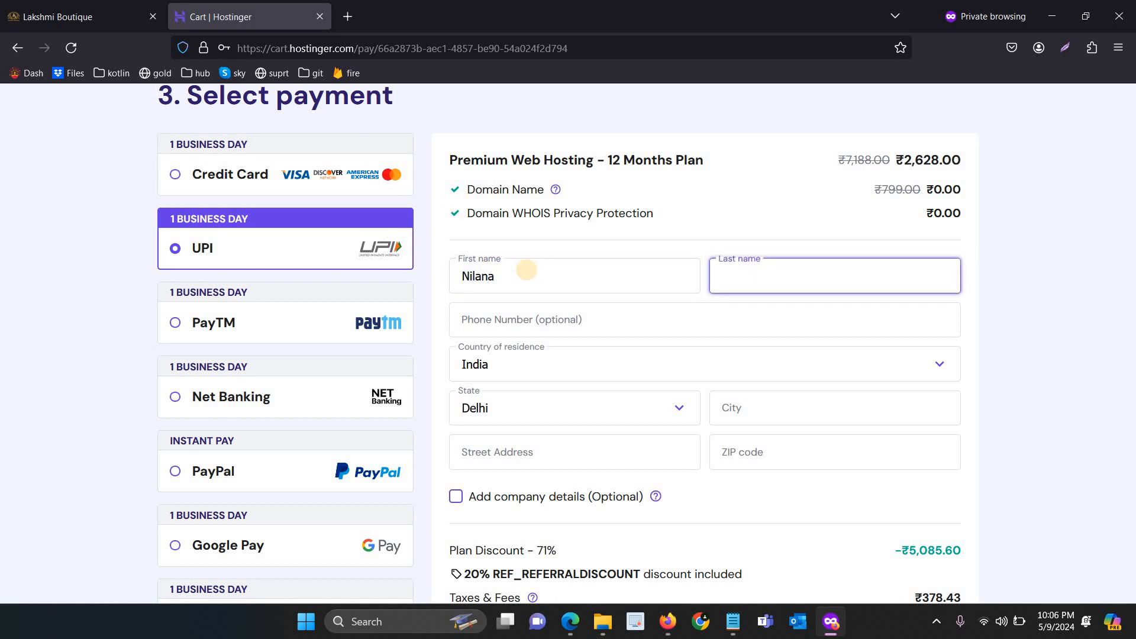
text(Nilana)
key(Tab)
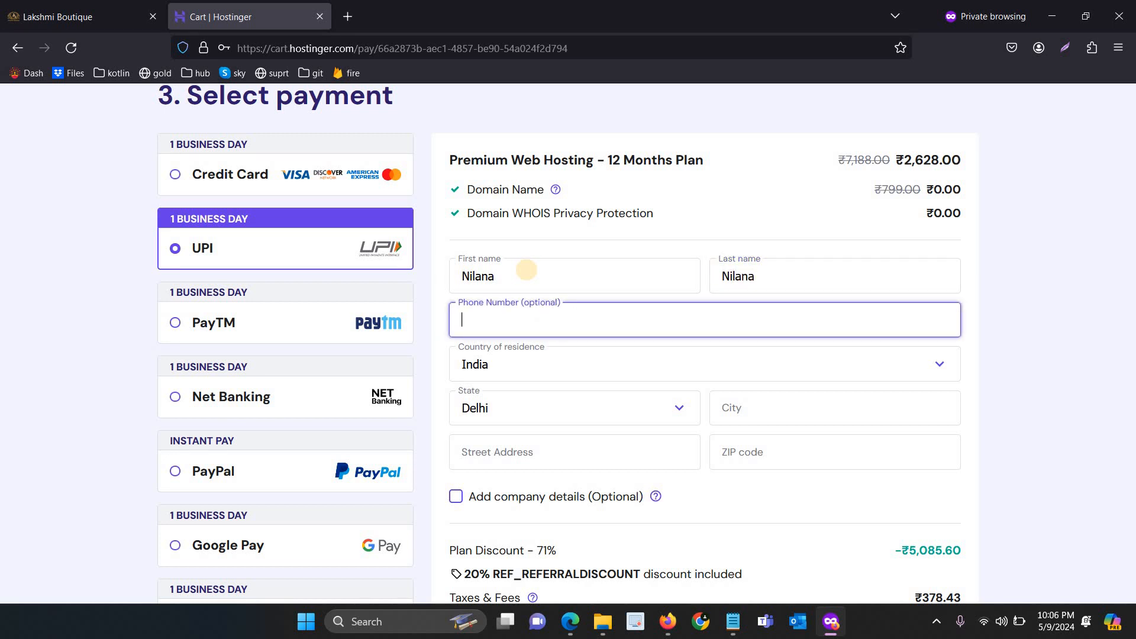
key(Tab)
key(Tab)
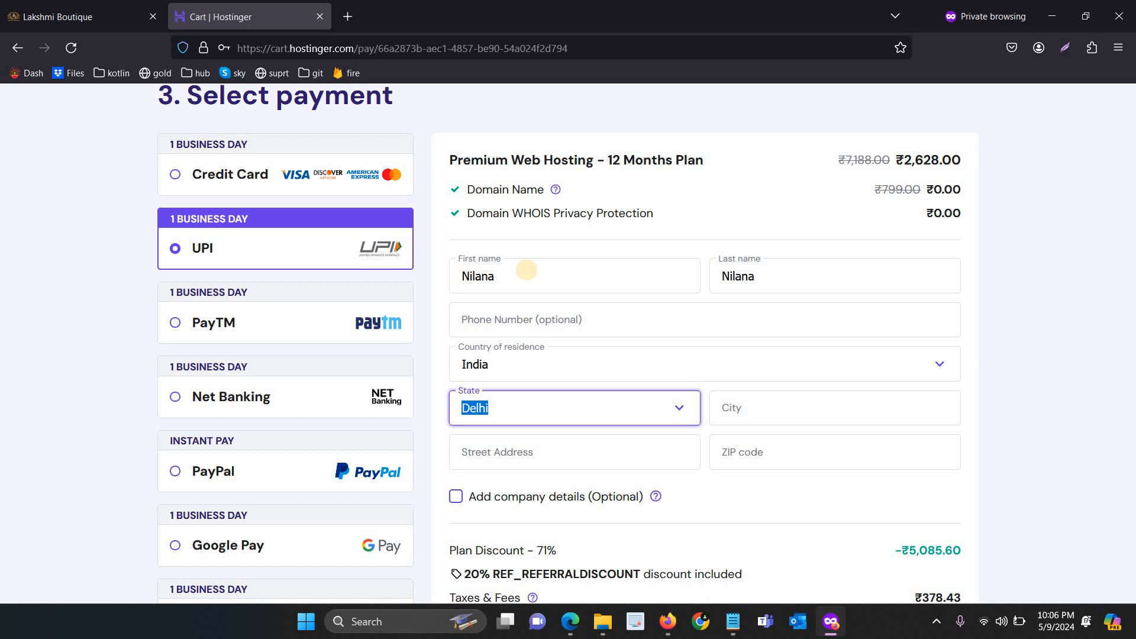
Select Tamil Nādu as the billing state
click(676, 407)
scroll(546, 500, down, 9)
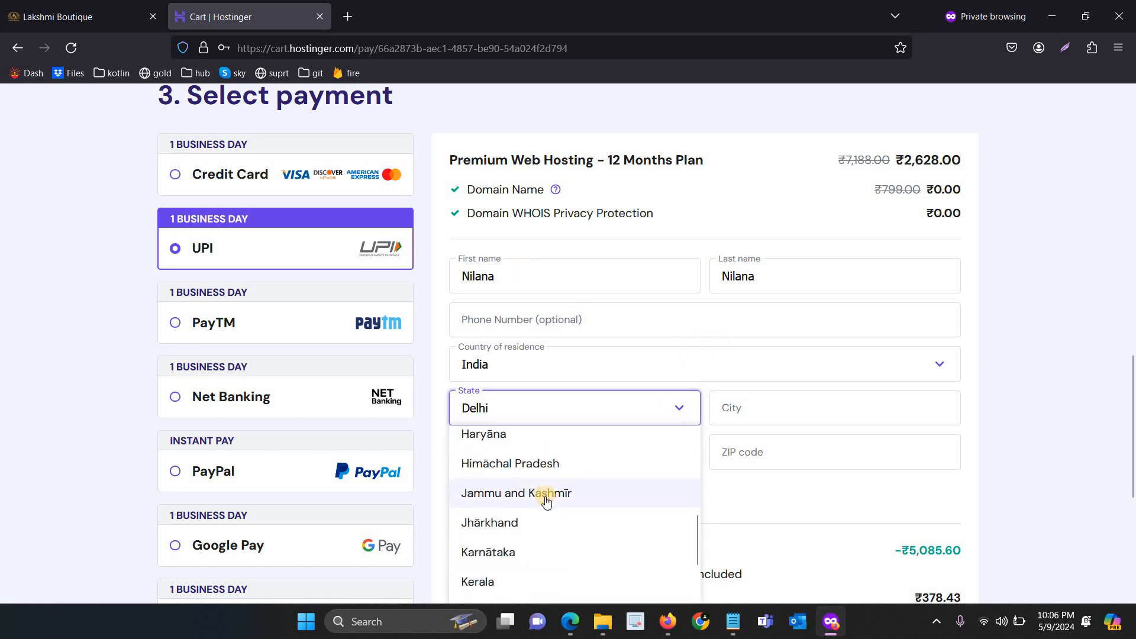
scroll(545, 498, down, 4)
scroll(481, 537, down, 1)
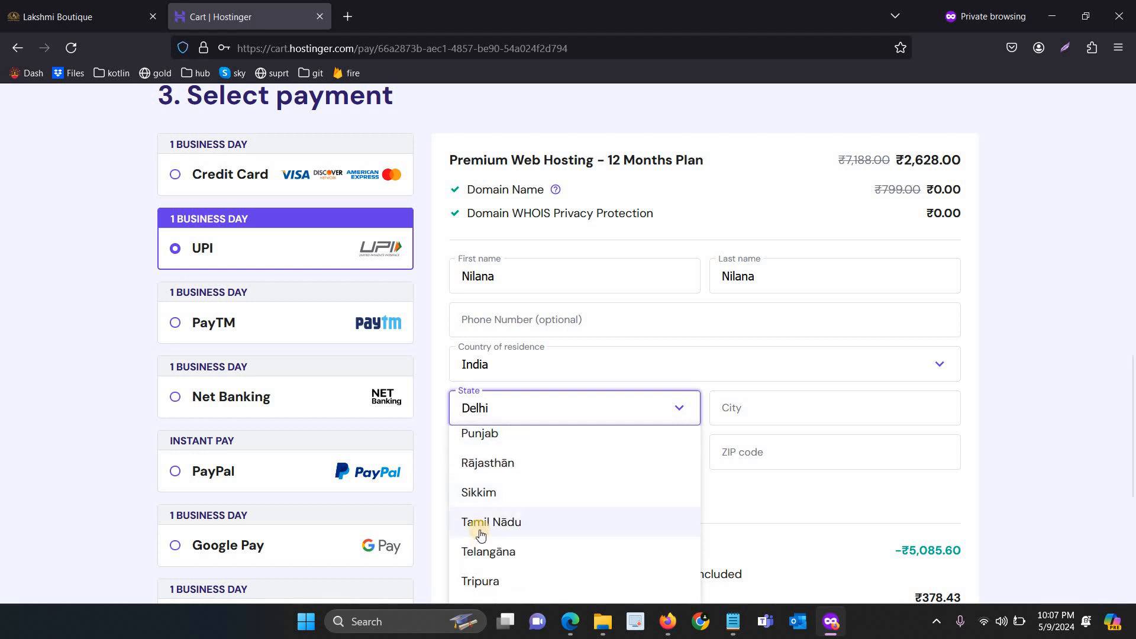
click(481, 523)
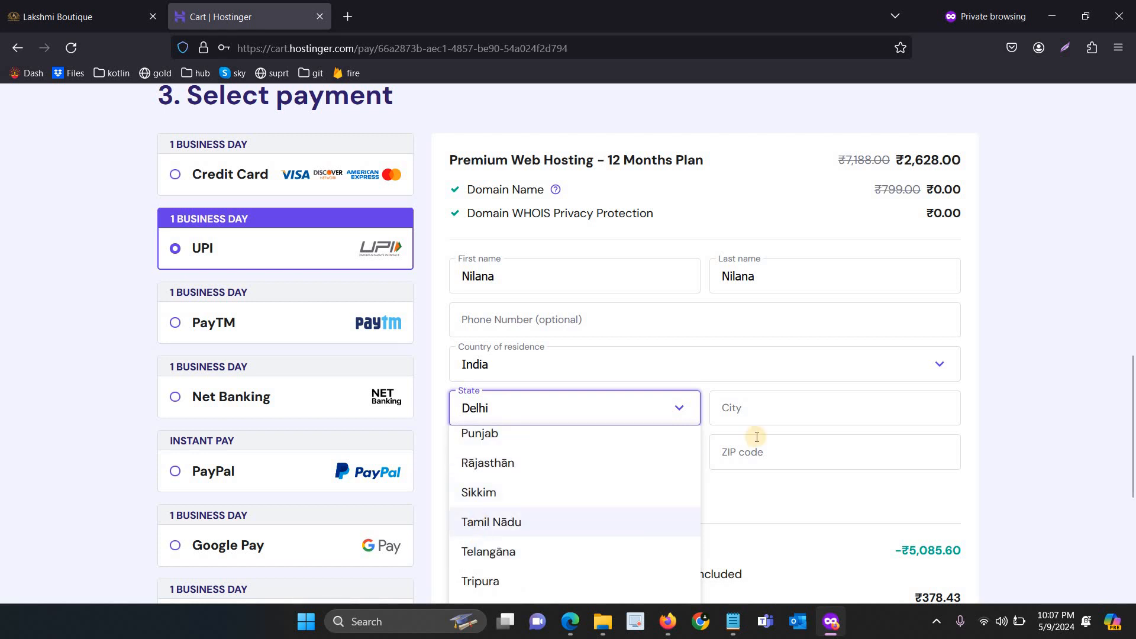
Fill in the billing city, street address and ZIP code
click(741, 406)
text(Chennai)
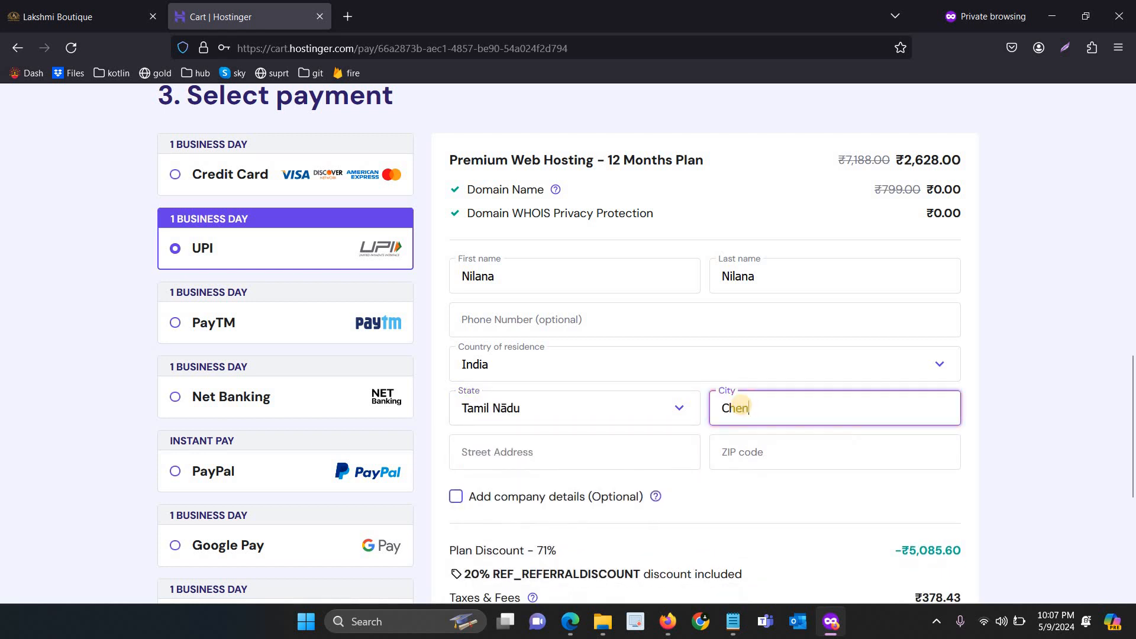
key(ctrl+a)
text(Thoothukud)
key(Tab)
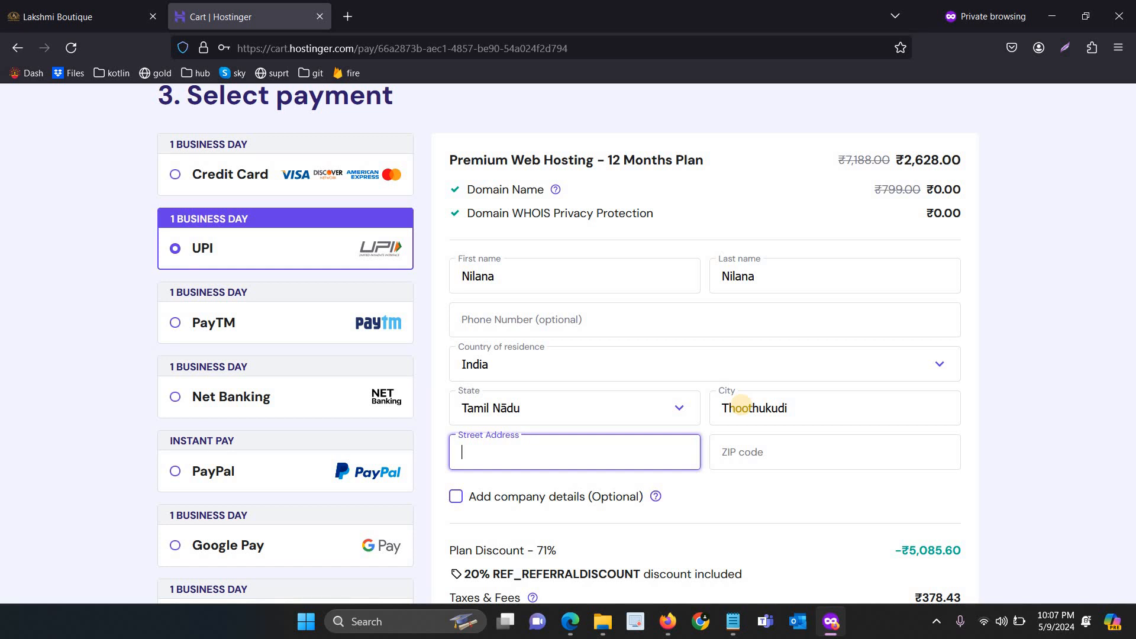
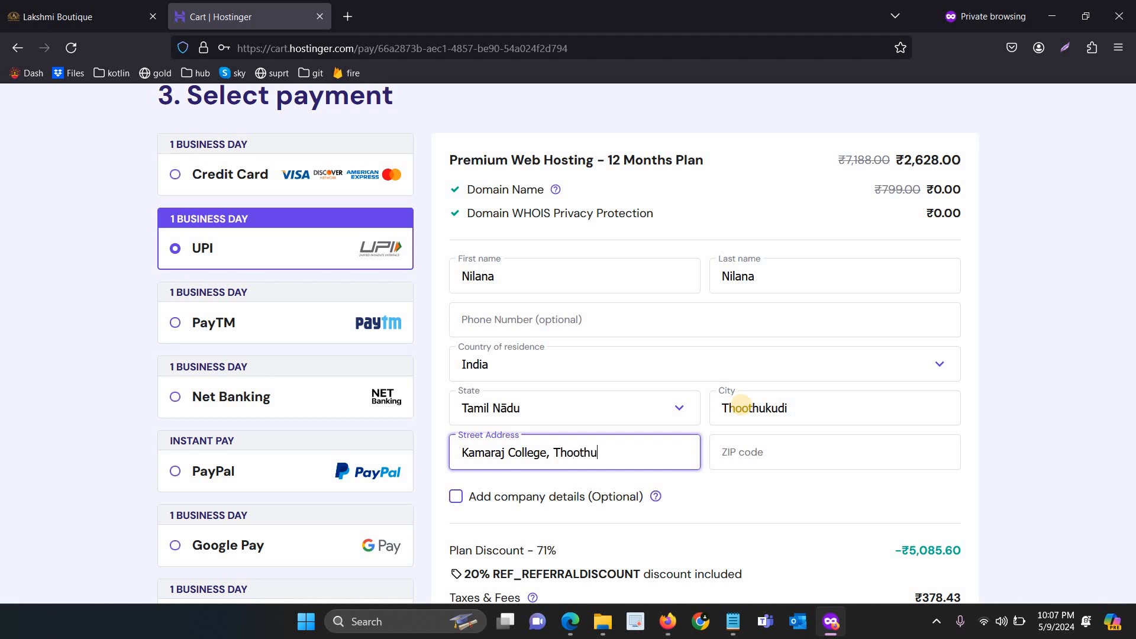
key(Tab)
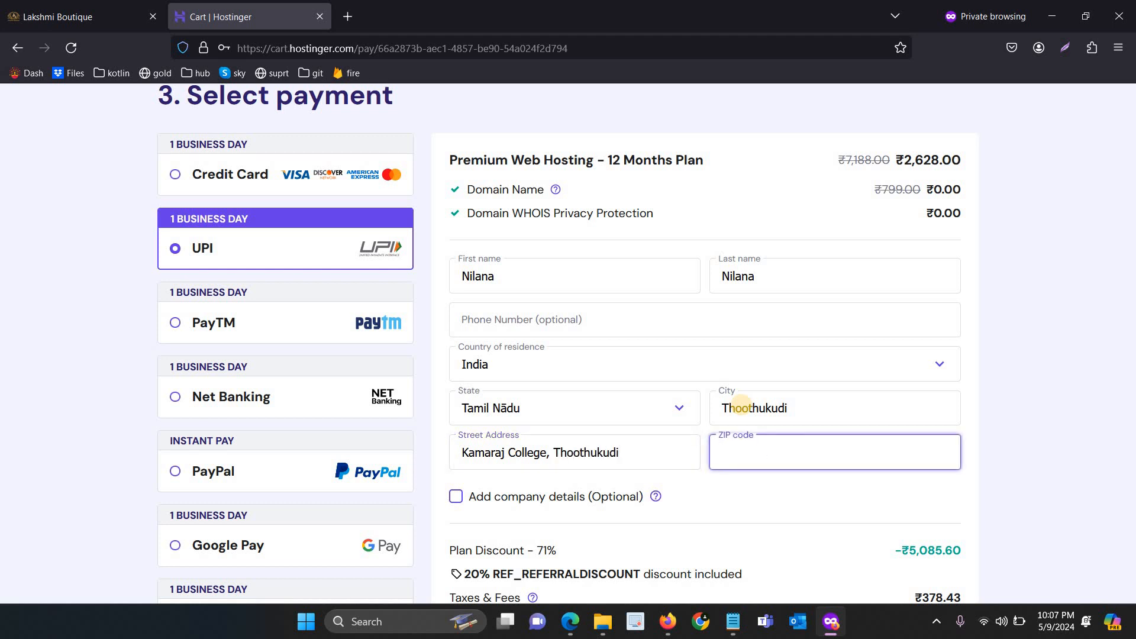
text(628002)
Submit Secure Payment for the order and wait for the ₹2,480.83 UPI payment page
scroll(740, 405, down, 4)
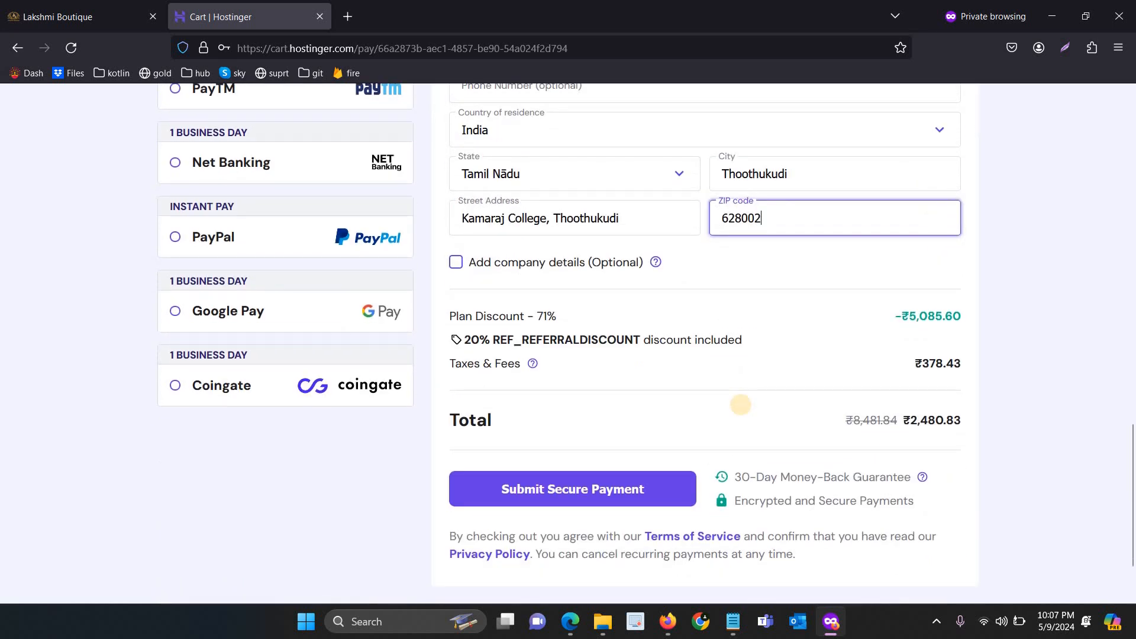
scroll(740, 404, up, 3)
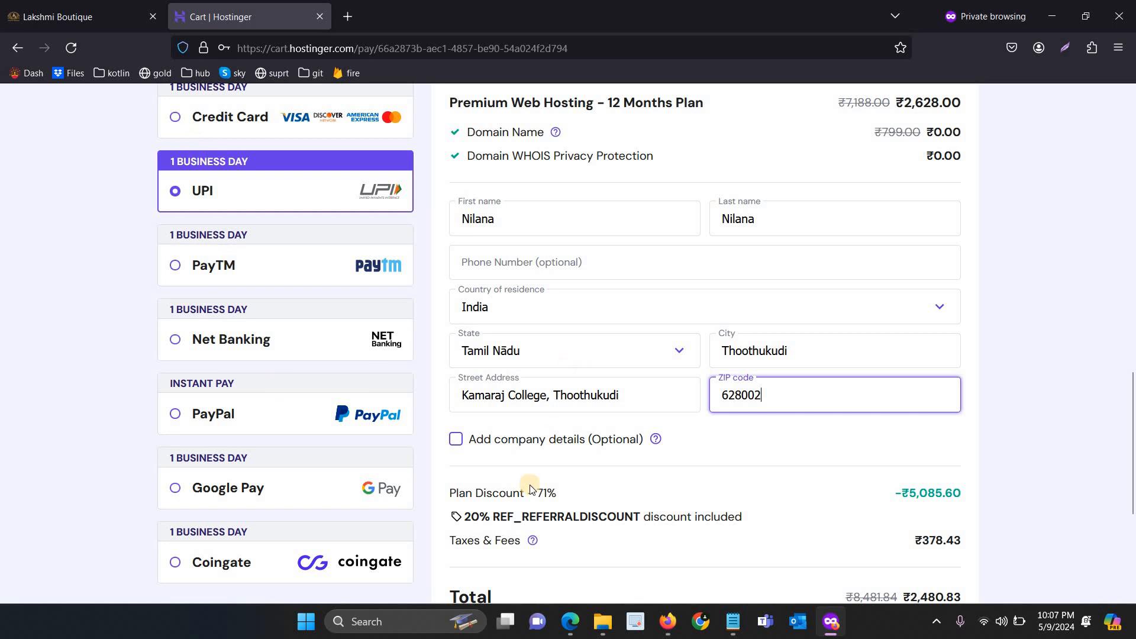
scroll(530, 485, down, 5)
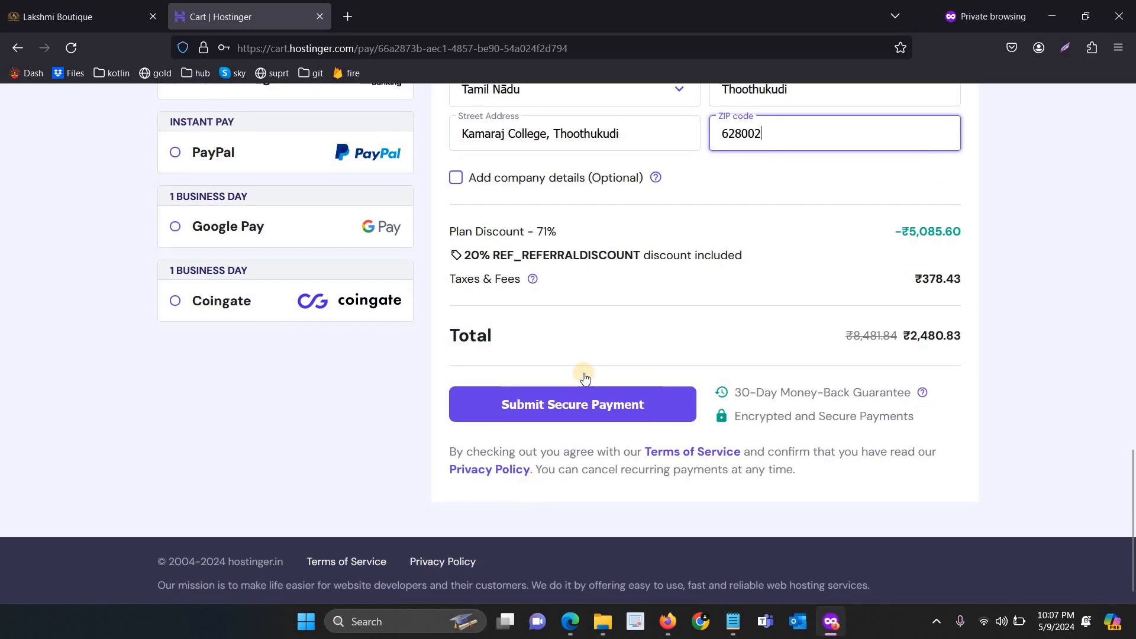
click(577, 412)
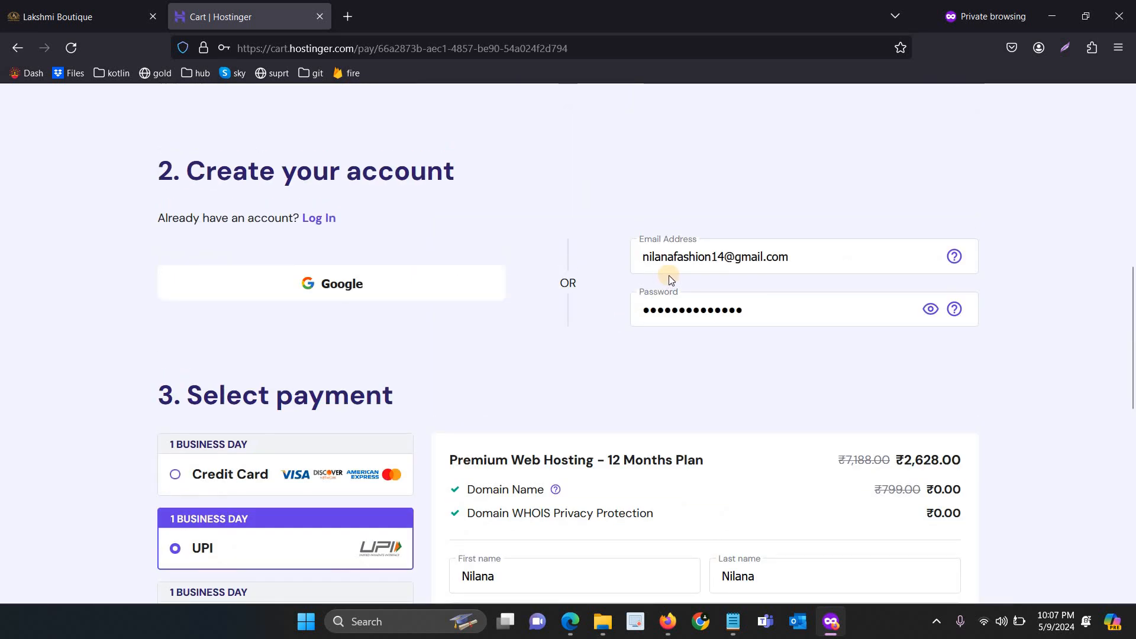
scroll(658, 268, down, 2)
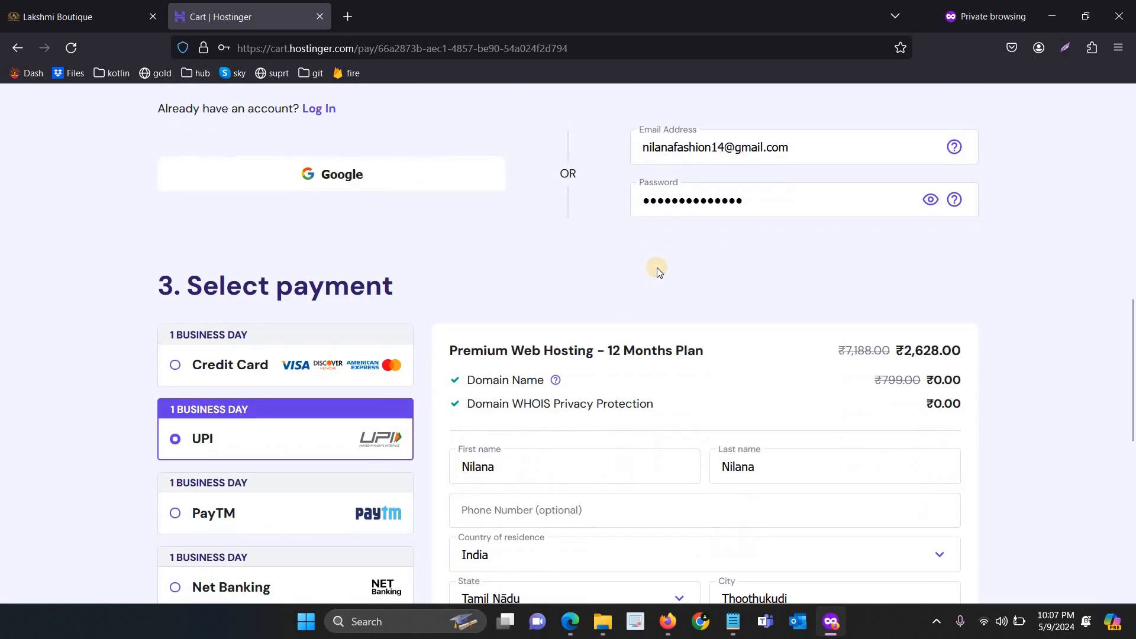
scroll(658, 268, up, 7)
scroll(658, 269, down, 18)
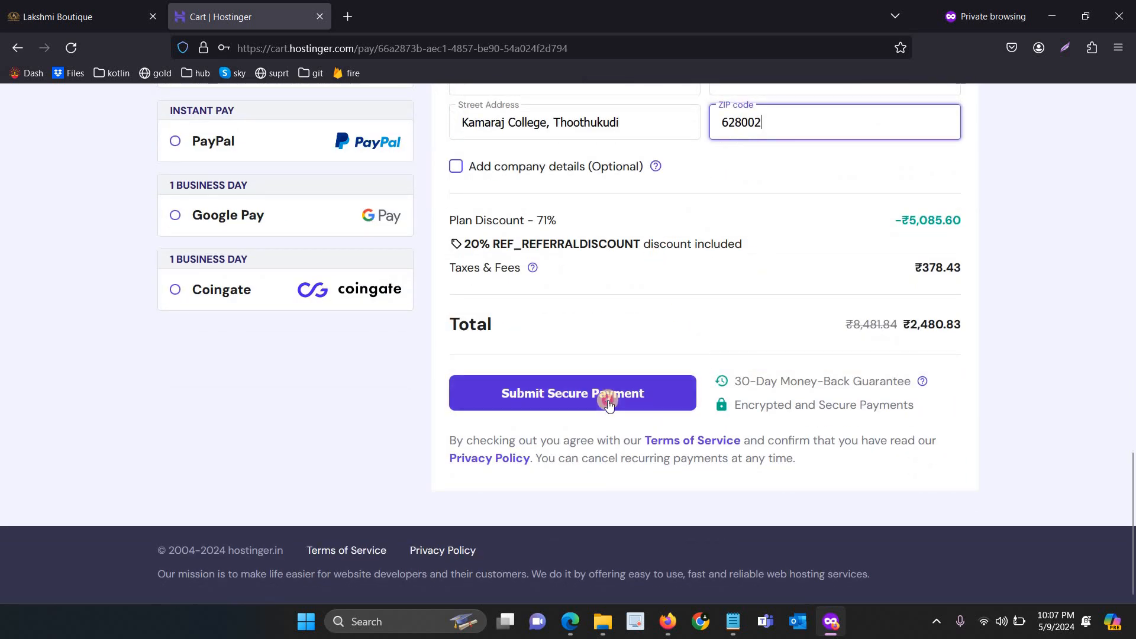
click(609, 400)
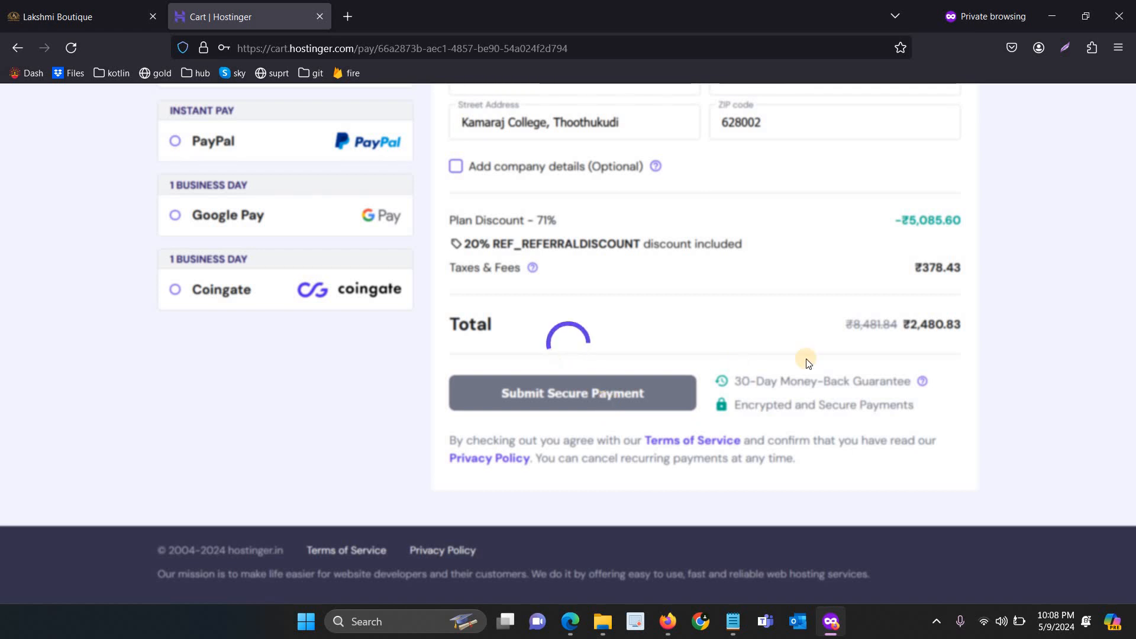
scroll(808, 364, up, 3)
scroll(807, 363, up, 3)
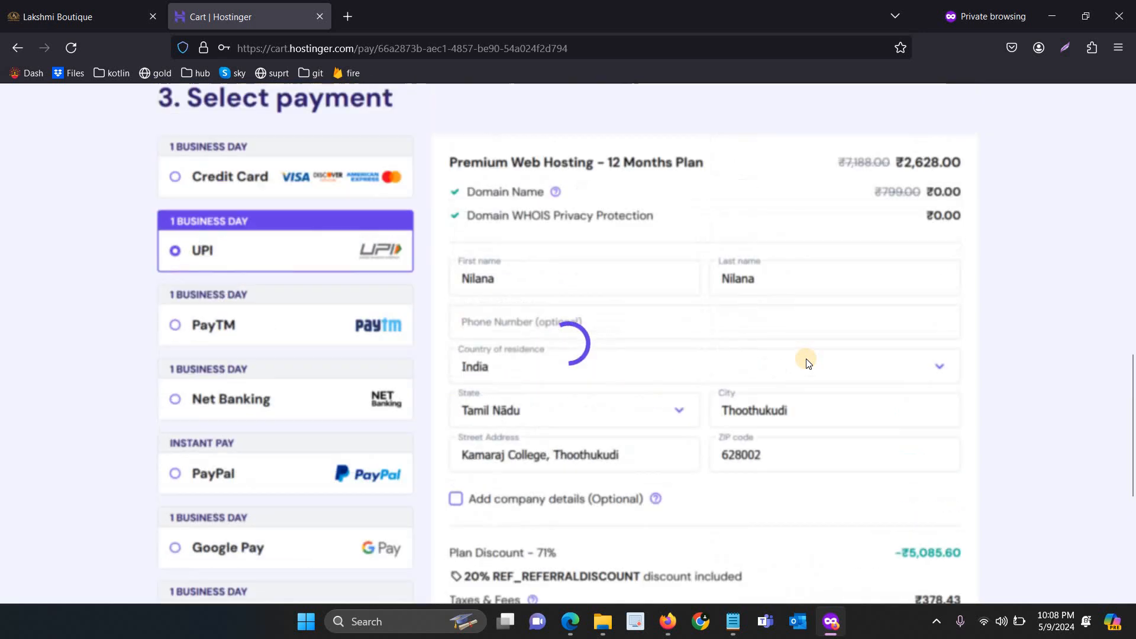
scroll(808, 363, down, 4)
scroll(807, 363, up, 6)
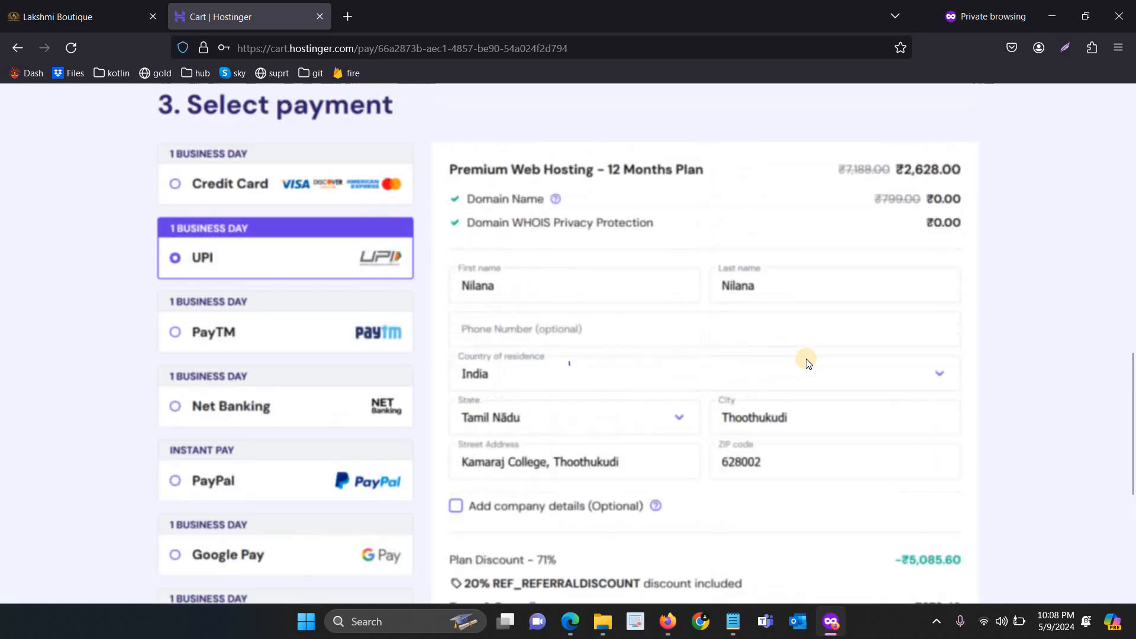
scroll(805, 358, up, 3)
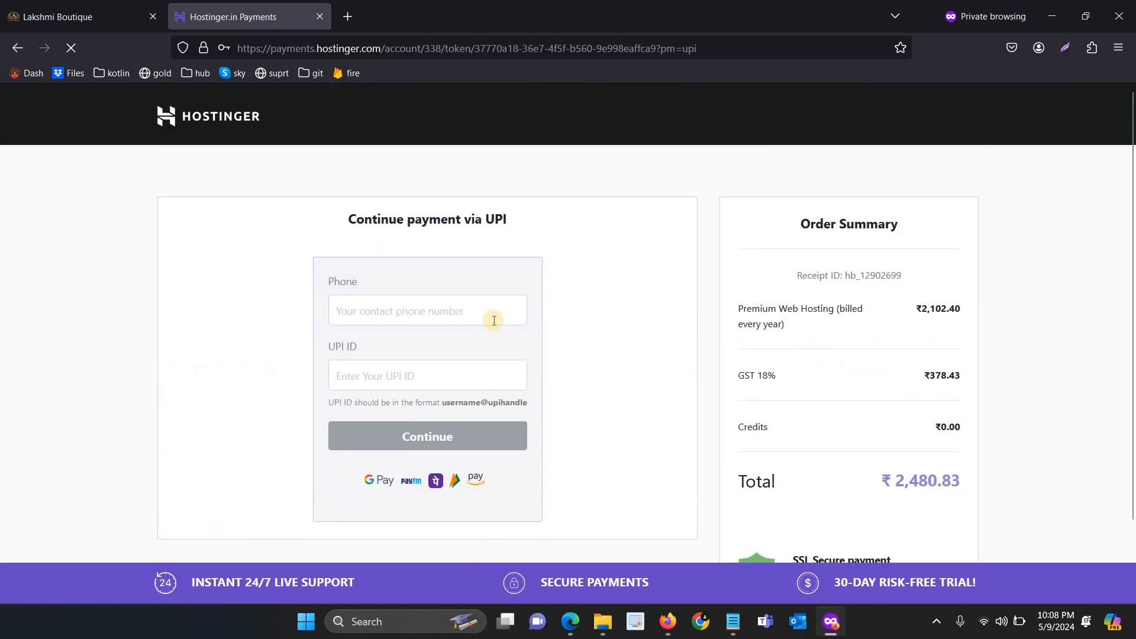
Enter the contact phone number and the autofilled UPI ID, then continue
click(488, 316)
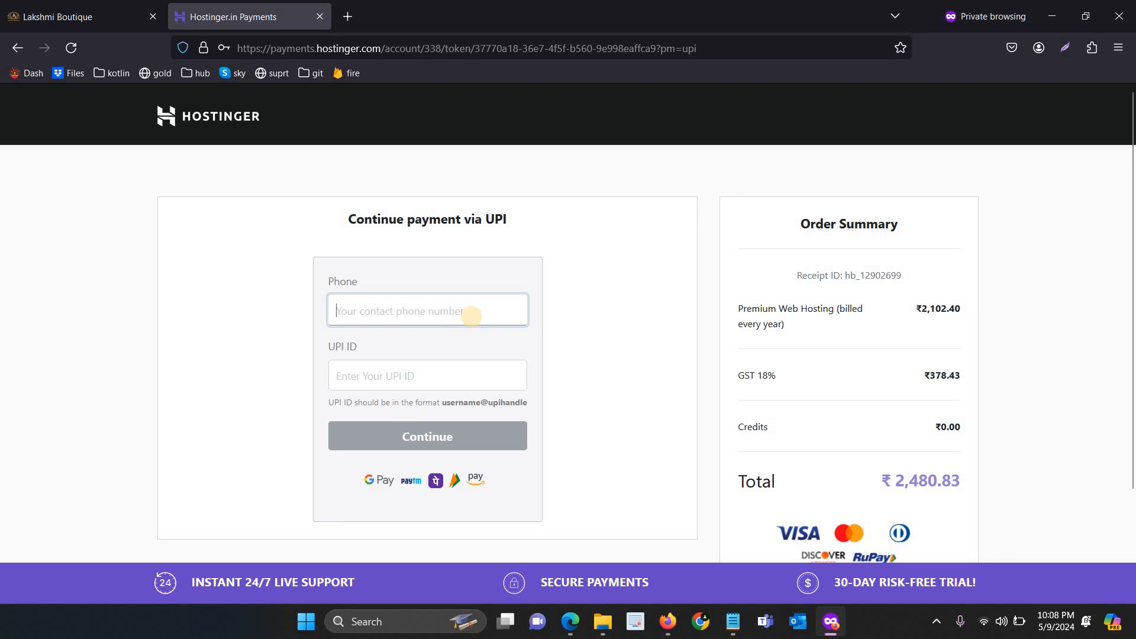
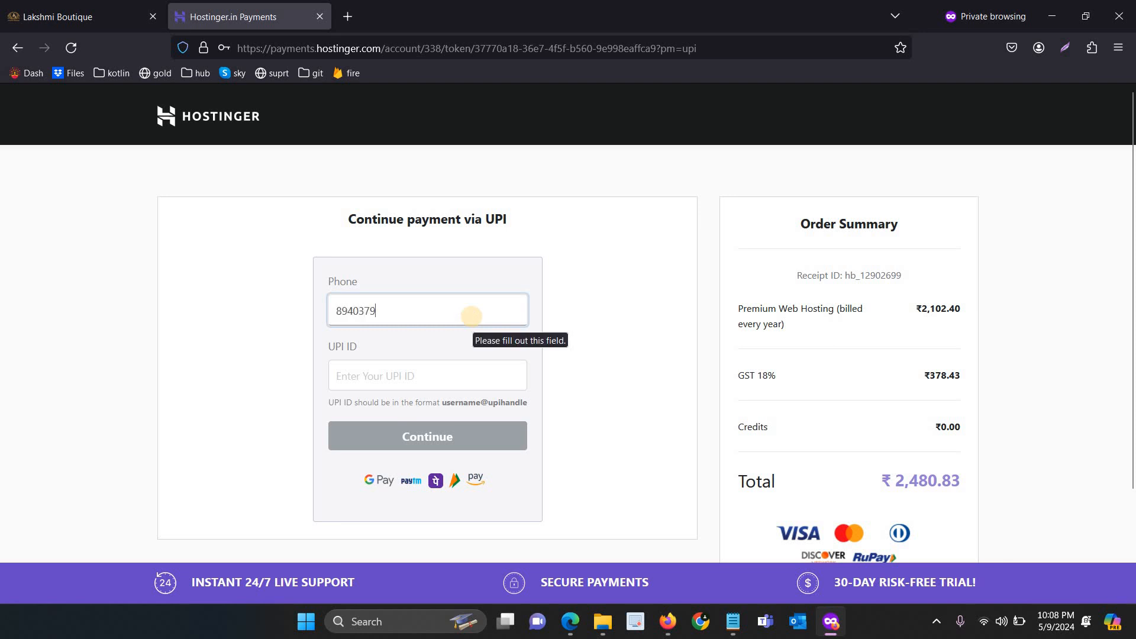
key(Tab)
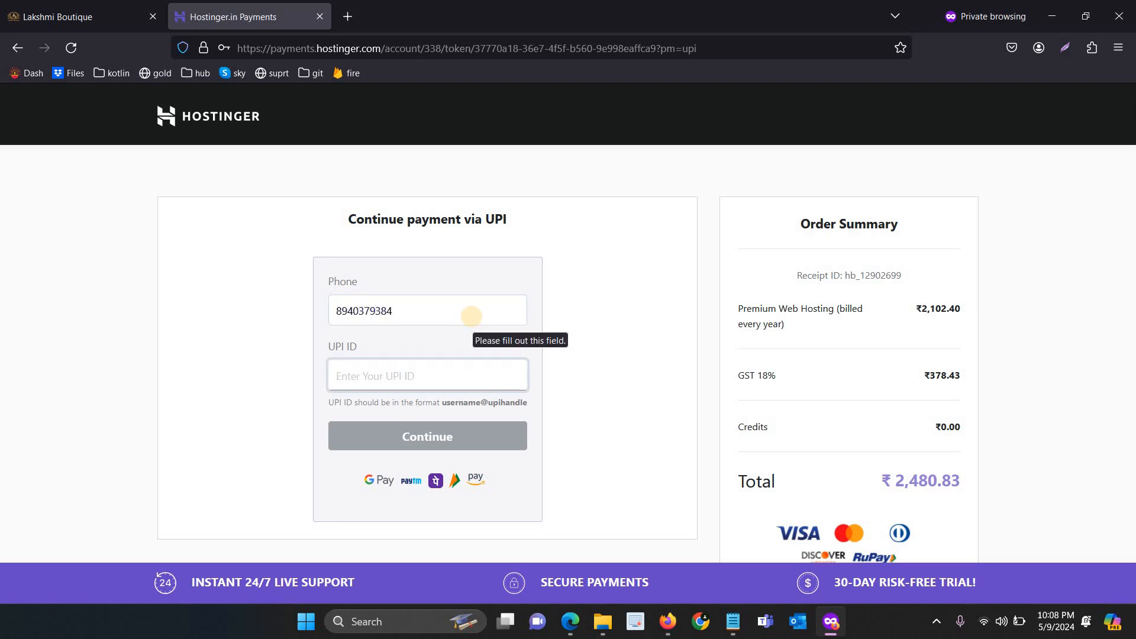
text(89)
key(Down)
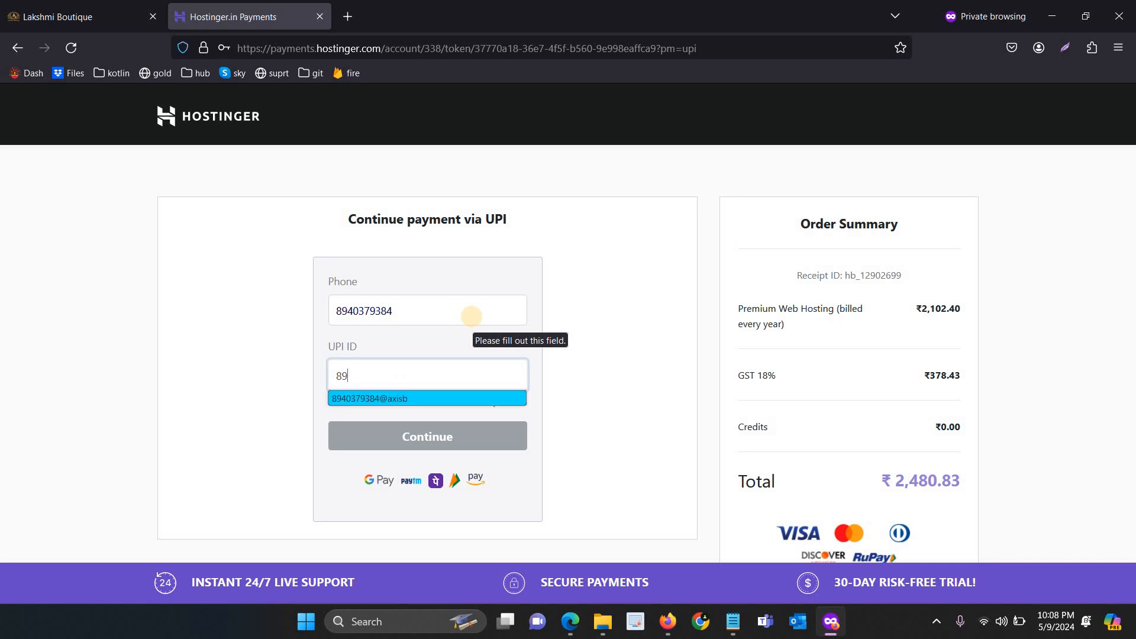
key(Return)
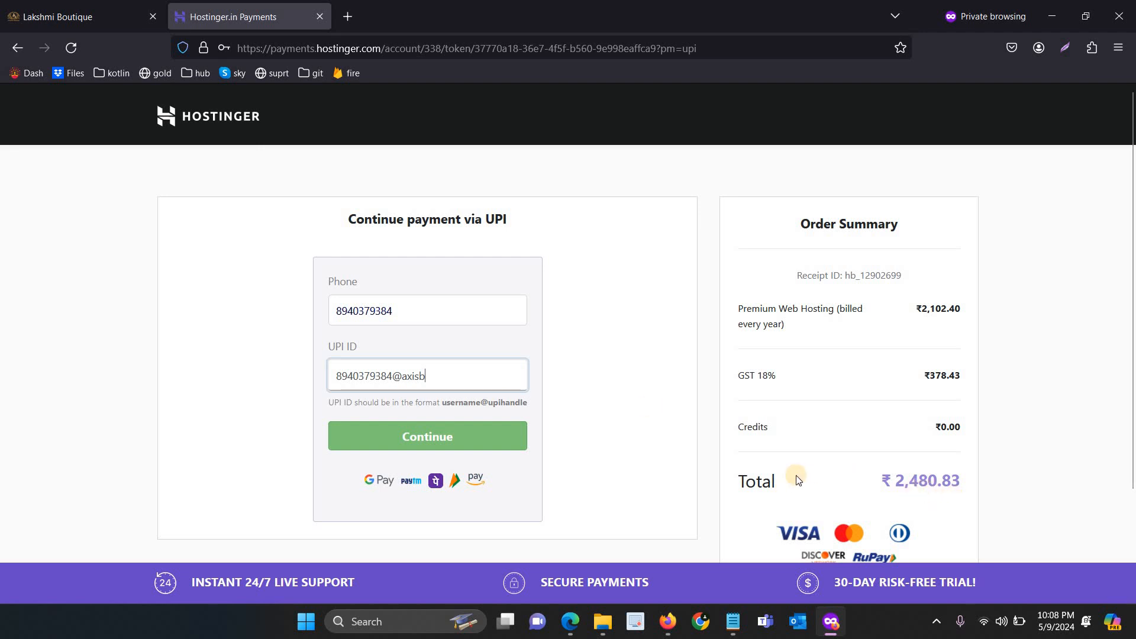
click(441, 436)
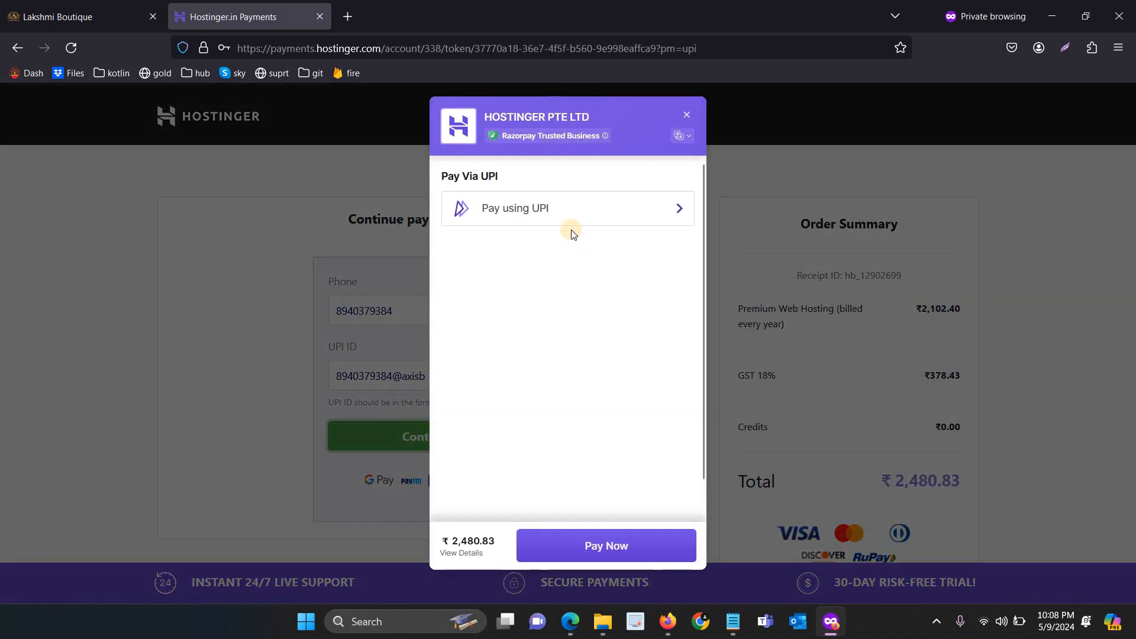
Choose Pay using UPI and show the QR code to pay the ₹2,480.83 order
click(552, 212)
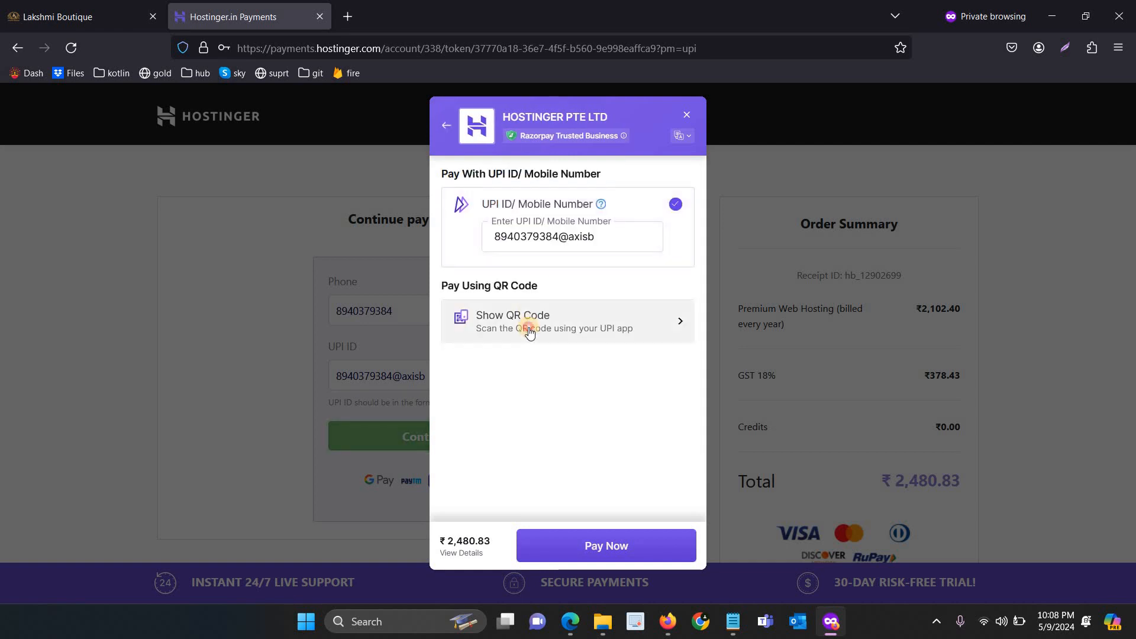
click(528, 325)
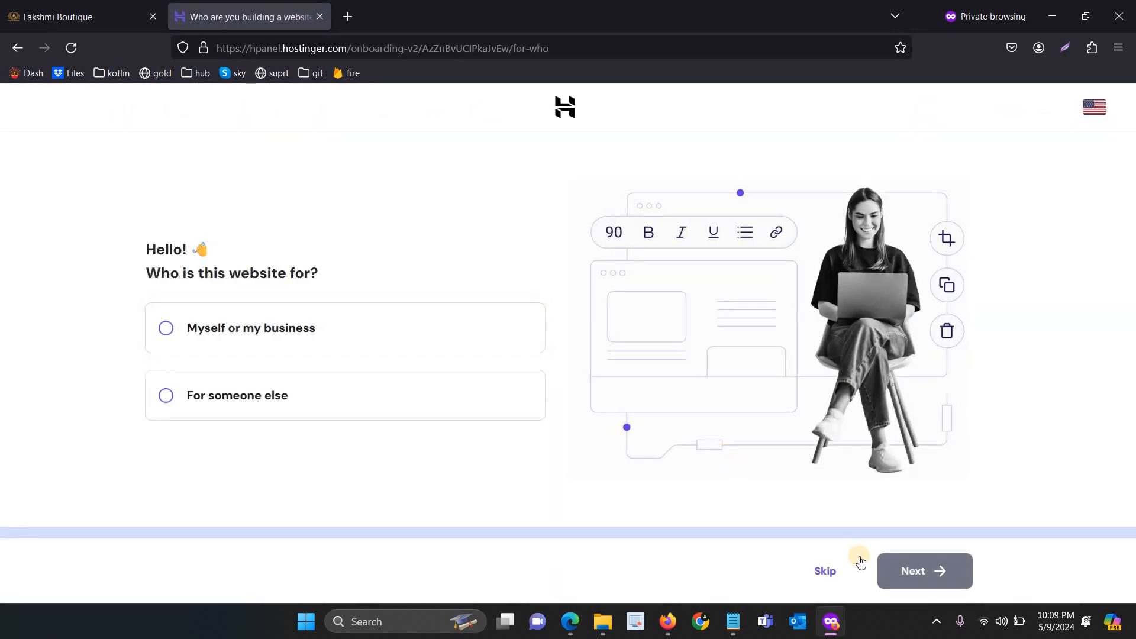
Skip the audience question and choose to create a new website with WordPress
click(829, 563)
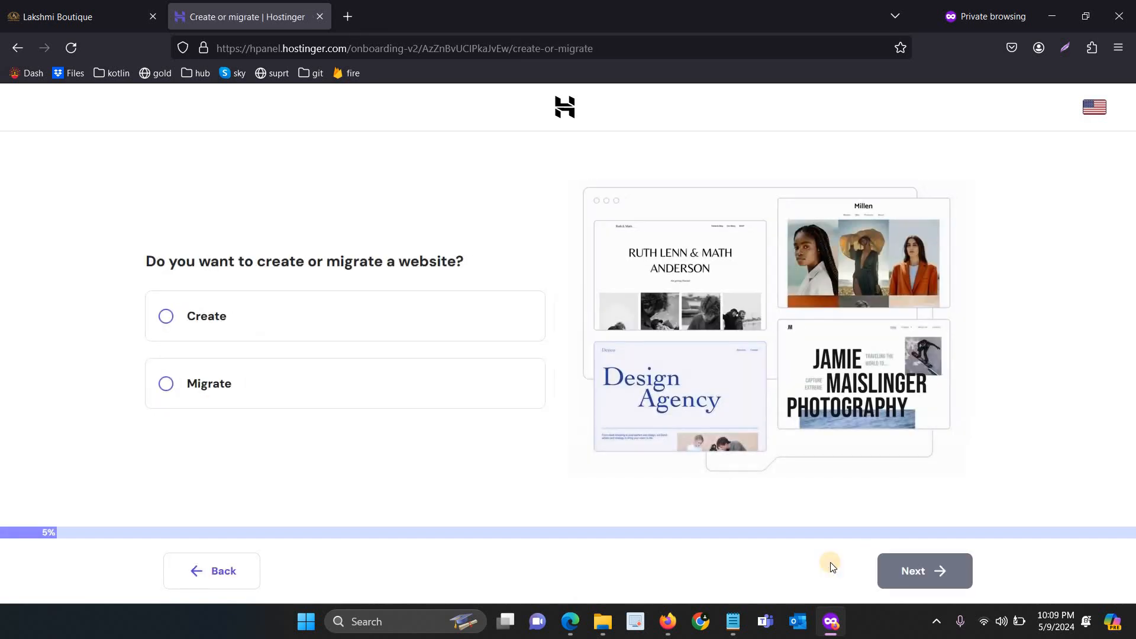
click(311, 308)
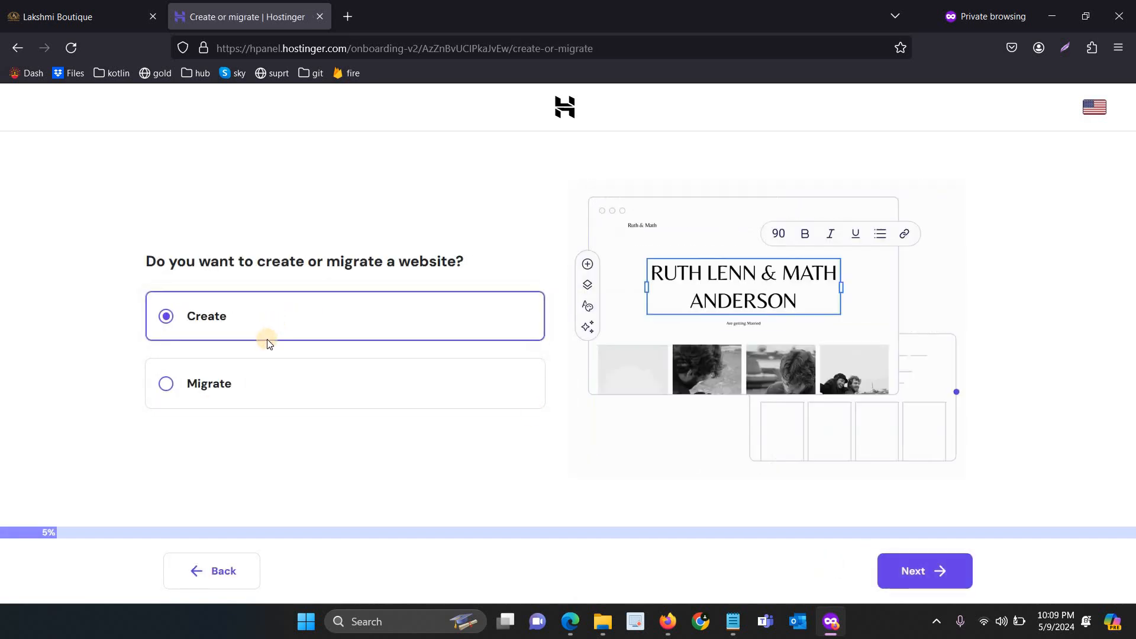
click(910, 570)
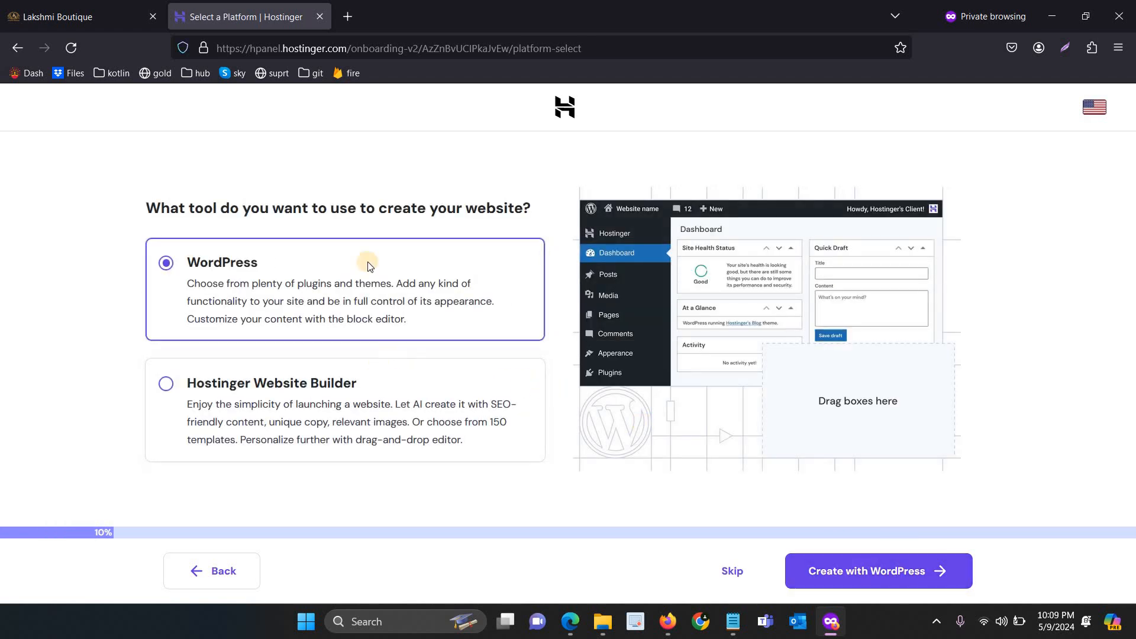
click(435, 391)
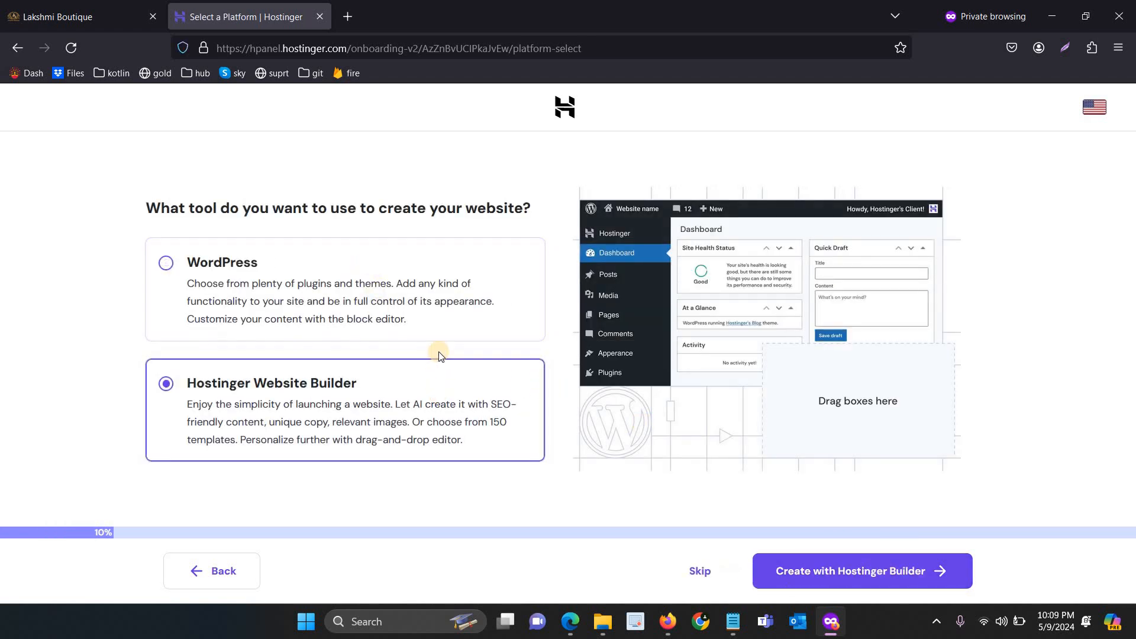
click(473, 307)
click(838, 567)
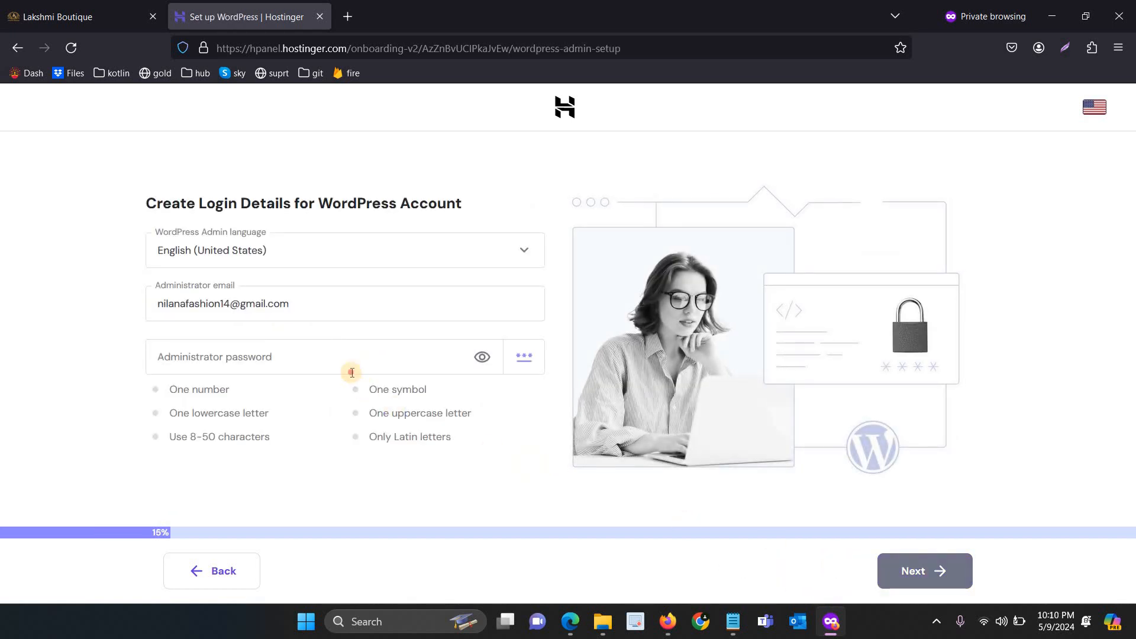
Set the WordPress administrator password and continue to the website type question
click(352, 372)
text(•)
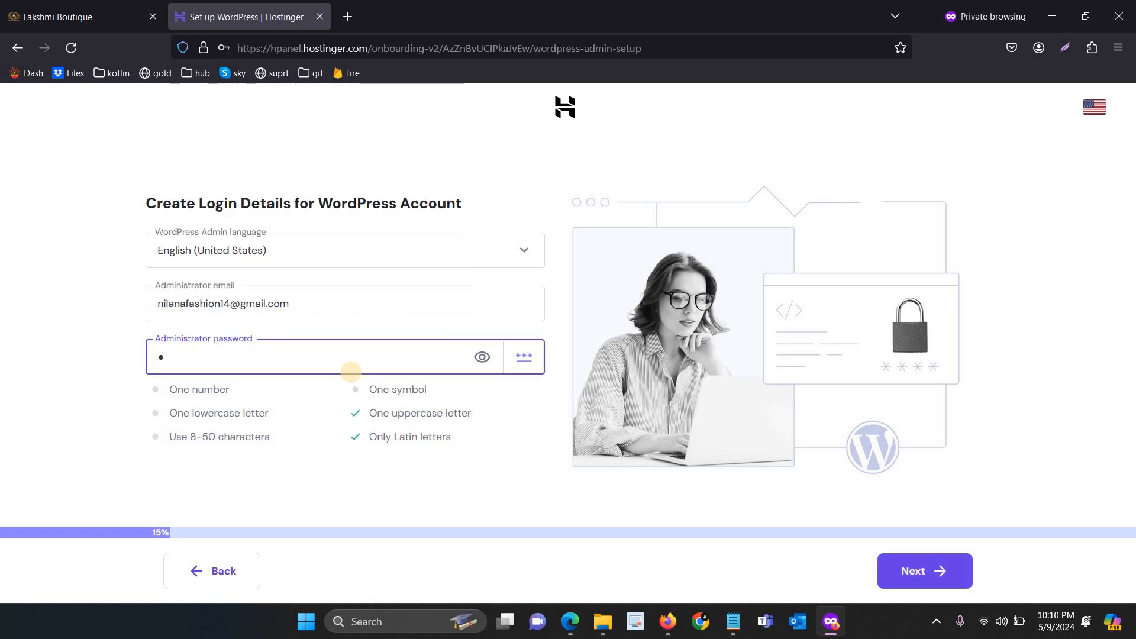
key(BackSpace)
text(••••••••)
key(ctrl+a)
text(•••••••••••••)
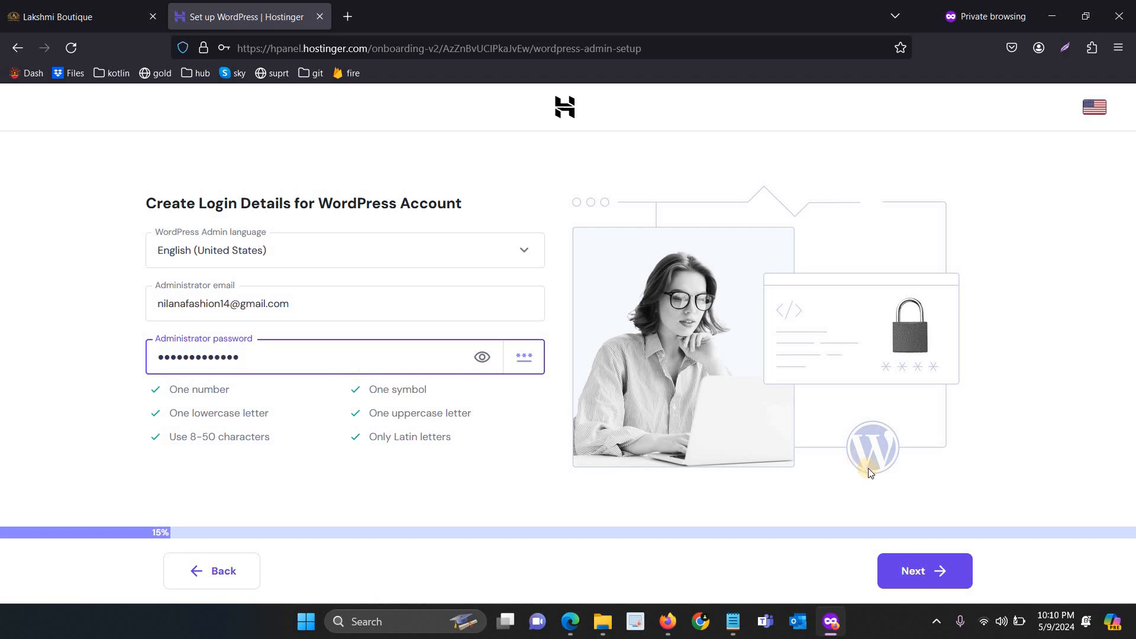
click(929, 573)
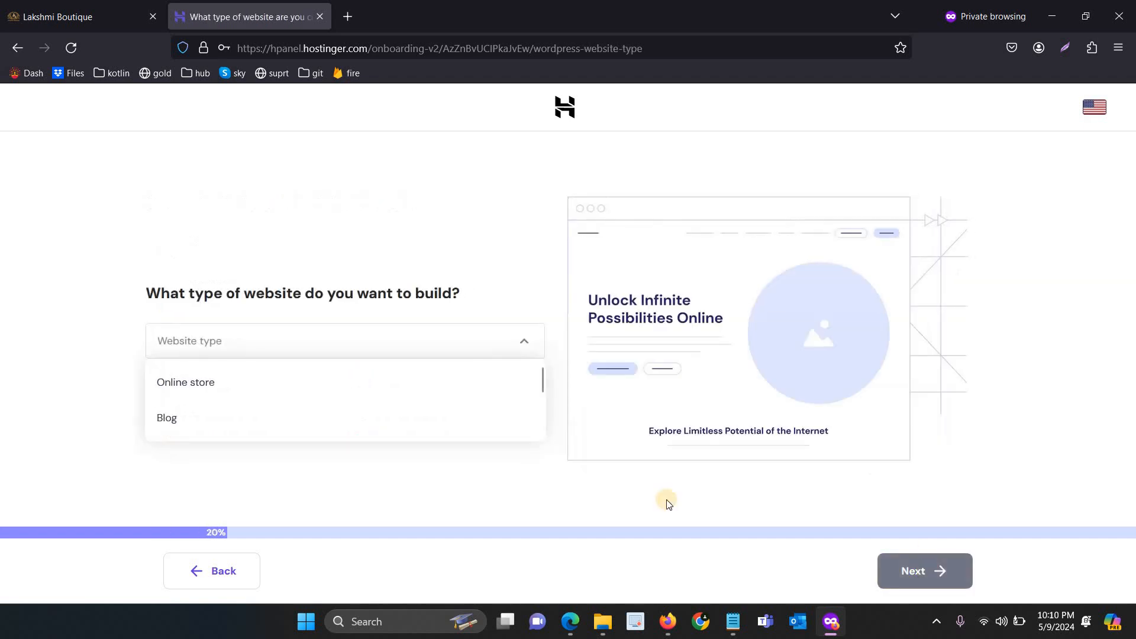
Choose Online store as the website type and skip the store-start and plugin questions
click(213, 384)
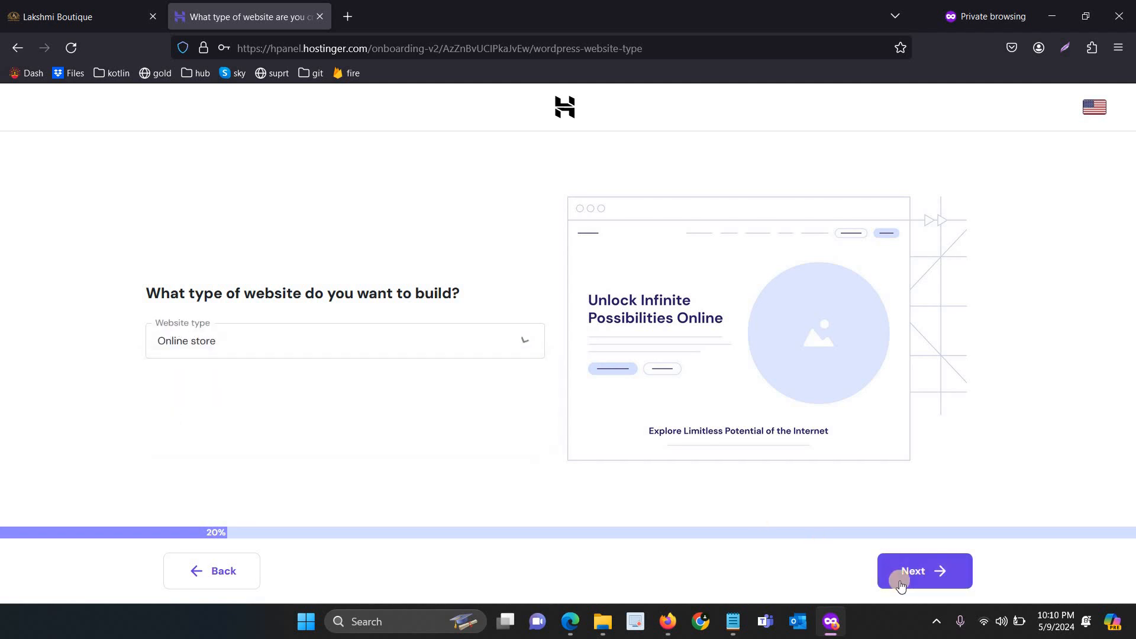
click(906, 575)
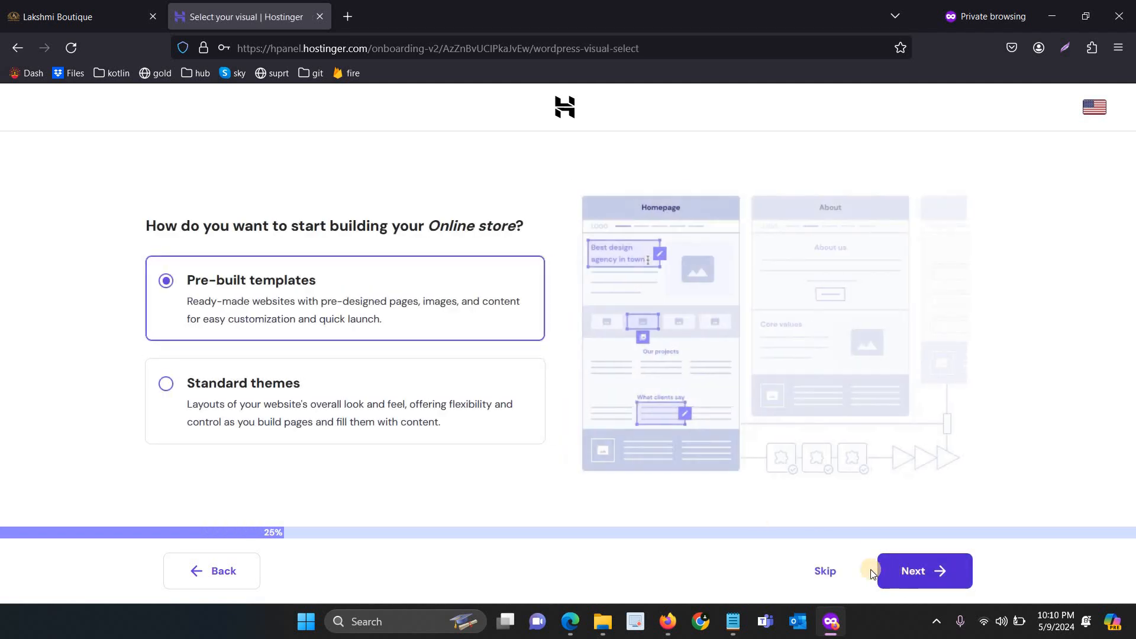
click(827, 571)
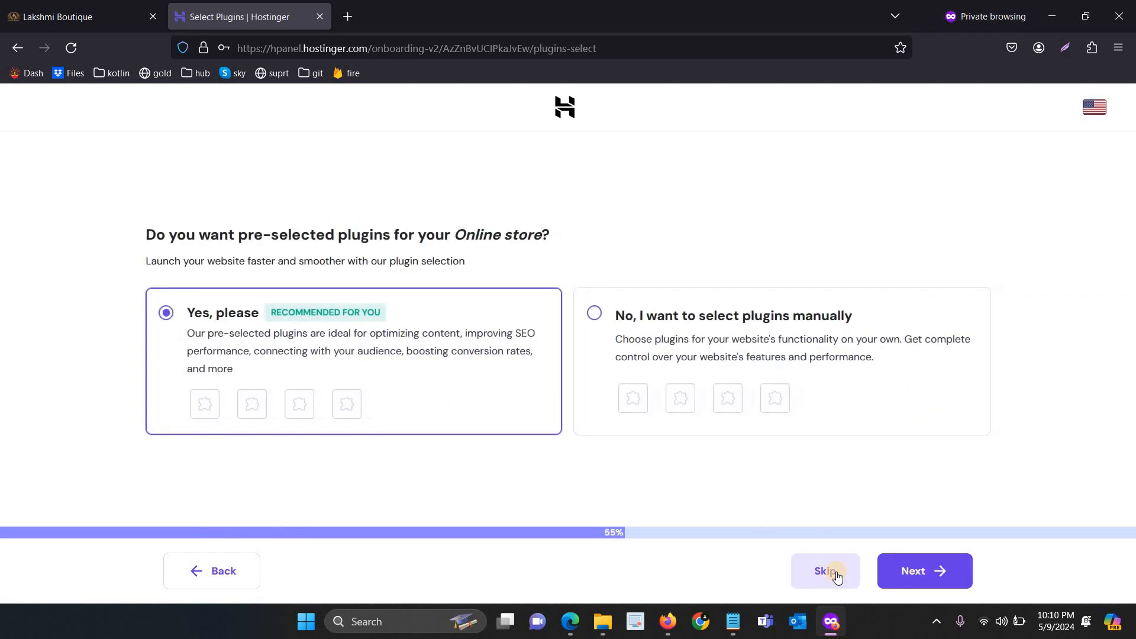
click(835, 573)
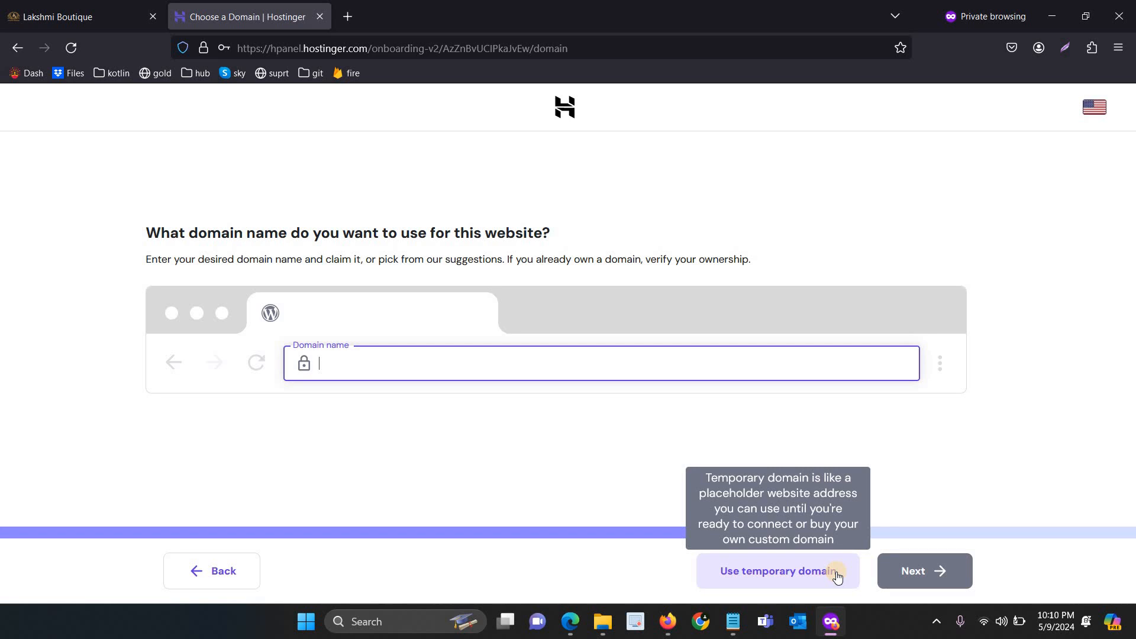
Paste nilanafashion.com from Notepad into the domain field, pick the FREE suggestion, and continue
click(733, 621)
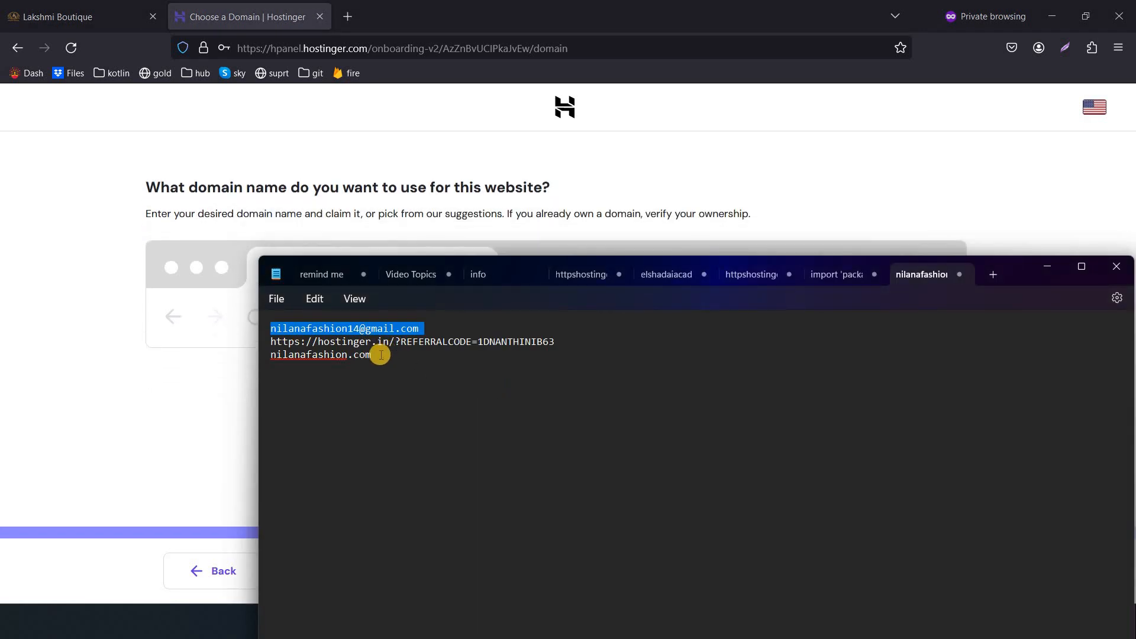
triple_click(278, 358)
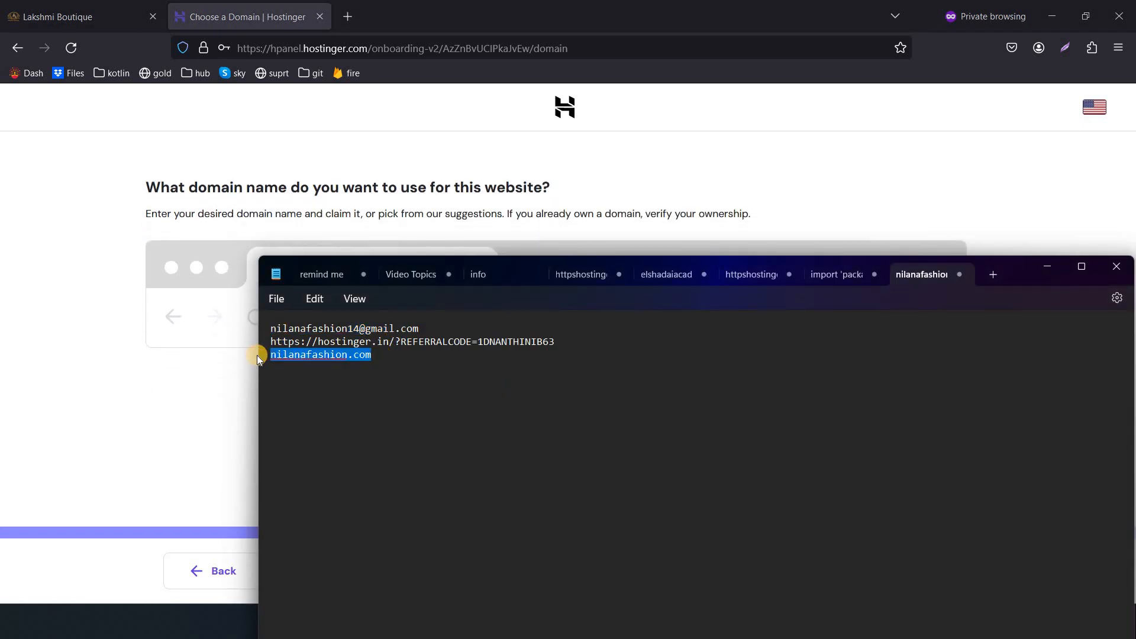
key(ctrl+c)
click(355, 320)
key(ctrl+v)
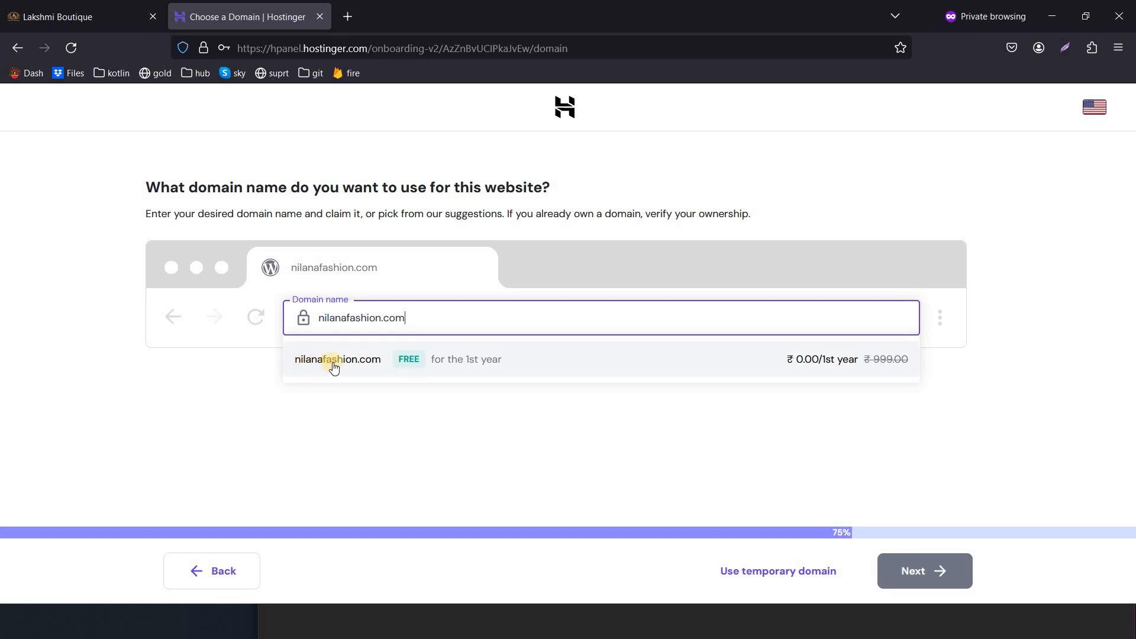
click(334, 364)
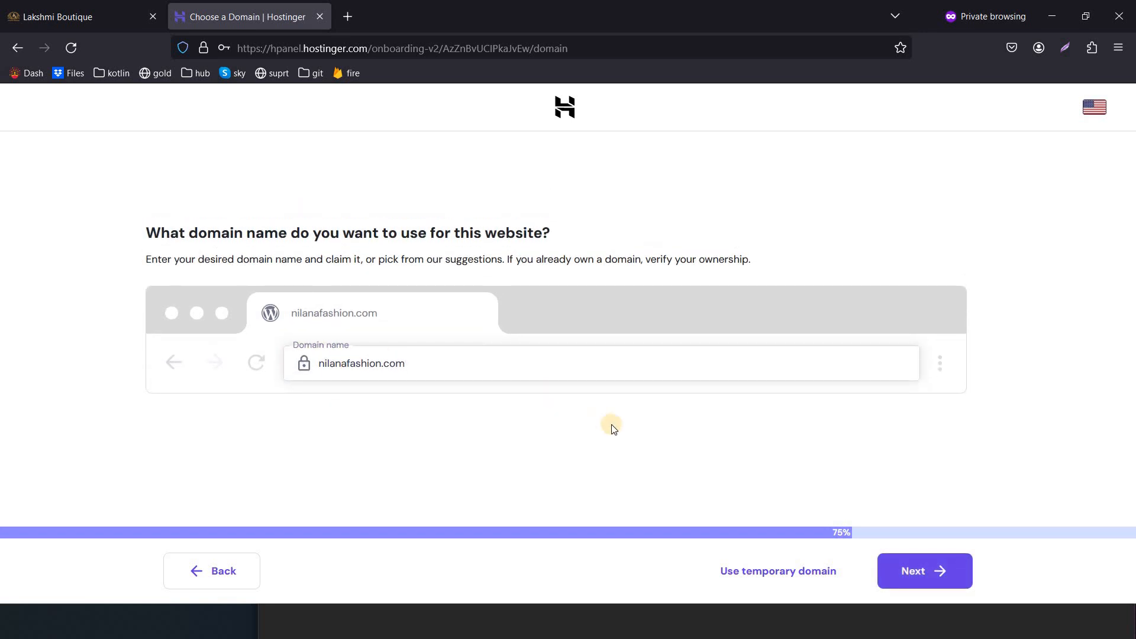
click(918, 579)
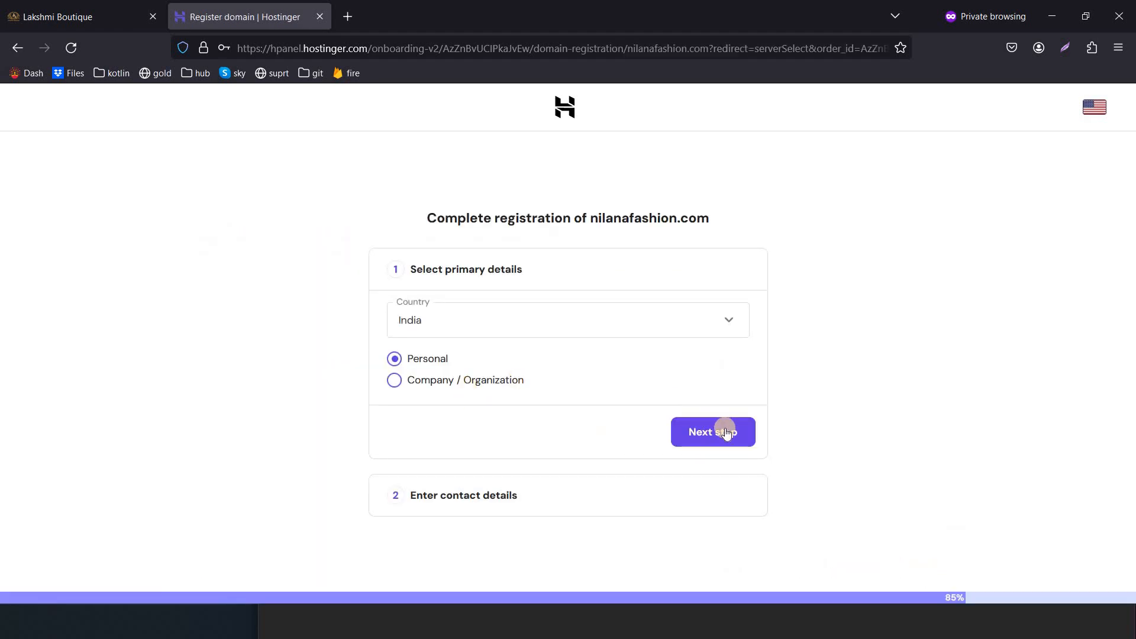
Confirm the India personal registration details and set the region to Tamil Nadu
click(725, 432)
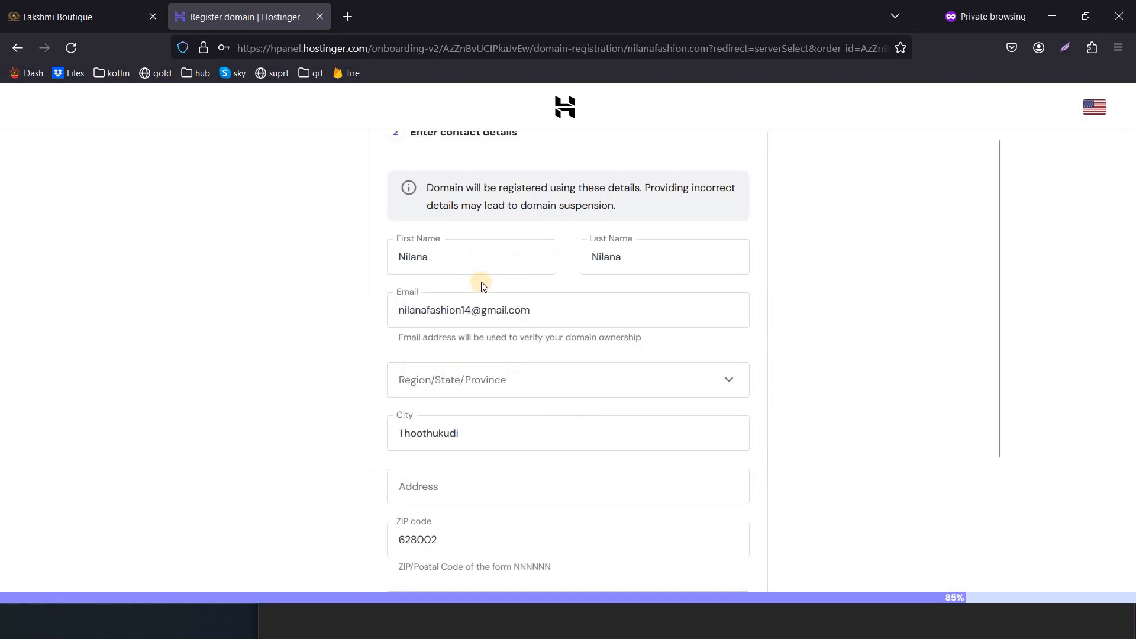
click(473, 382)
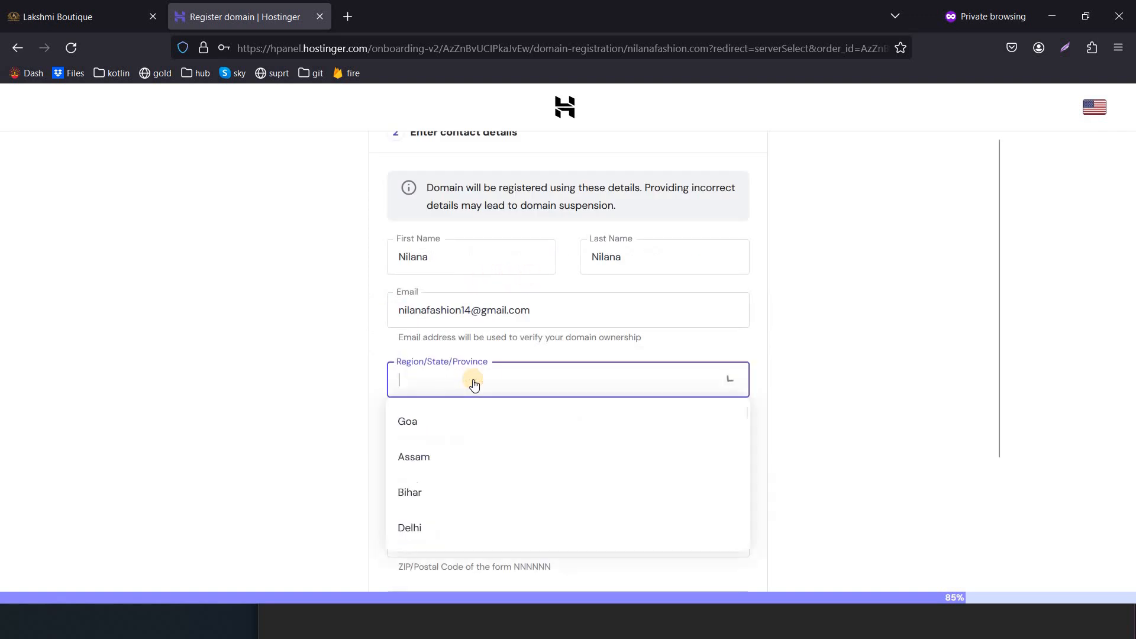
text(ta)
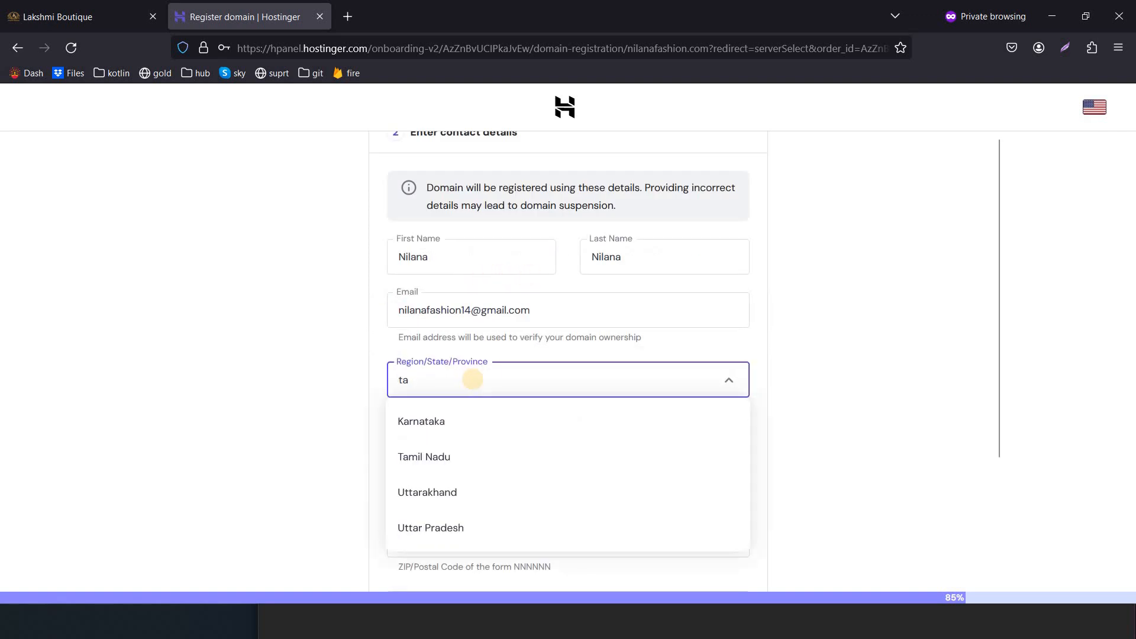
click(449, 464)
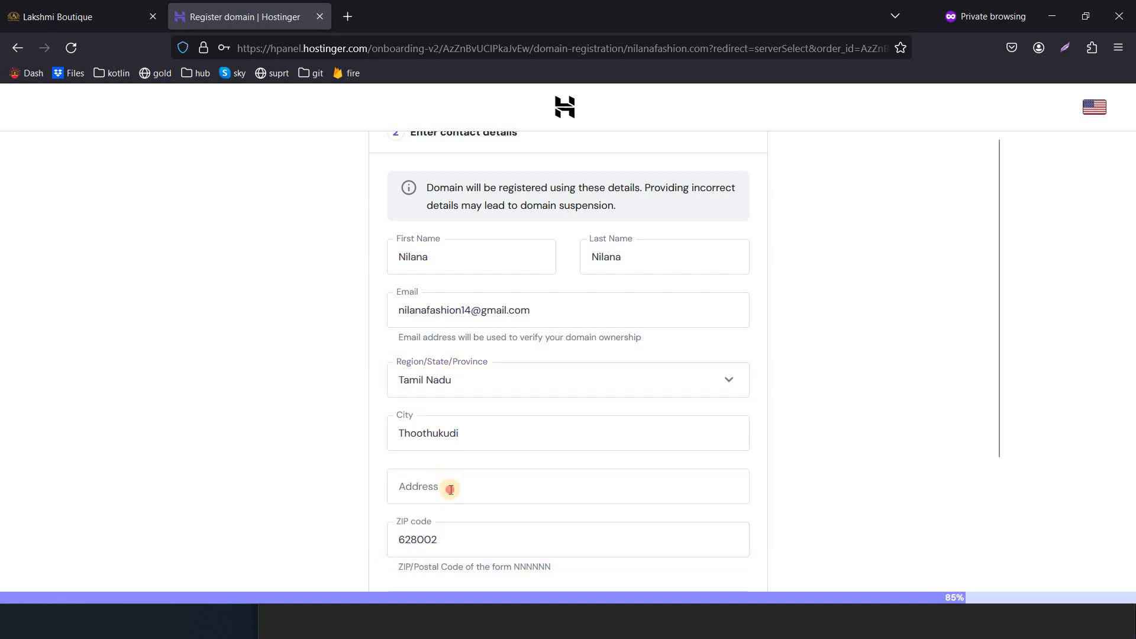
Enter the street address, including the house number and town, in the Address field
click(450, 488)
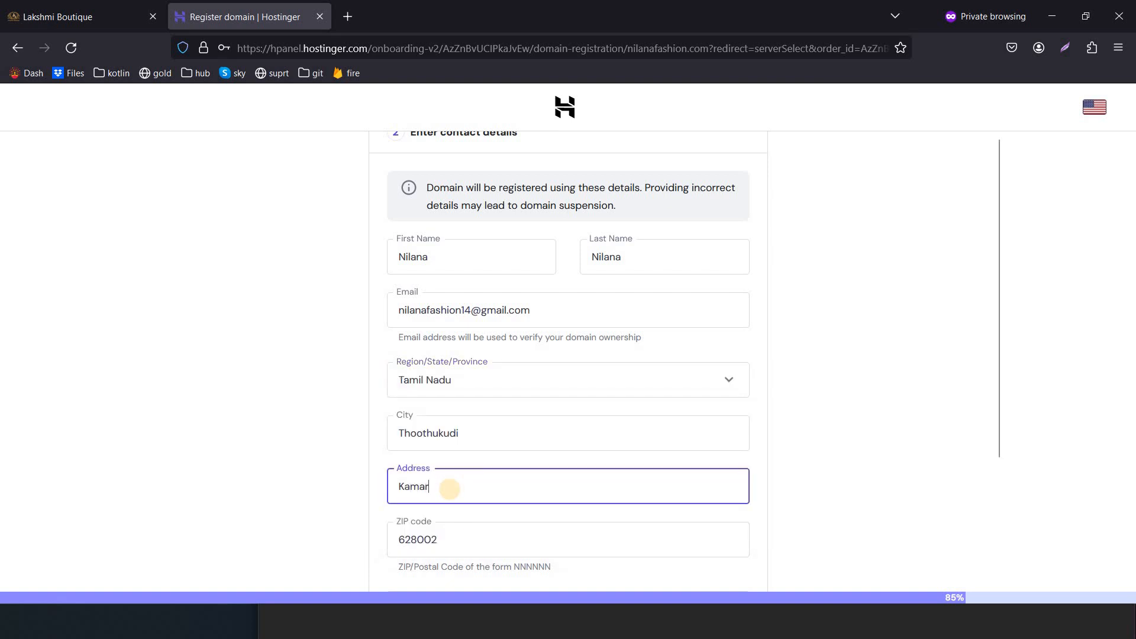
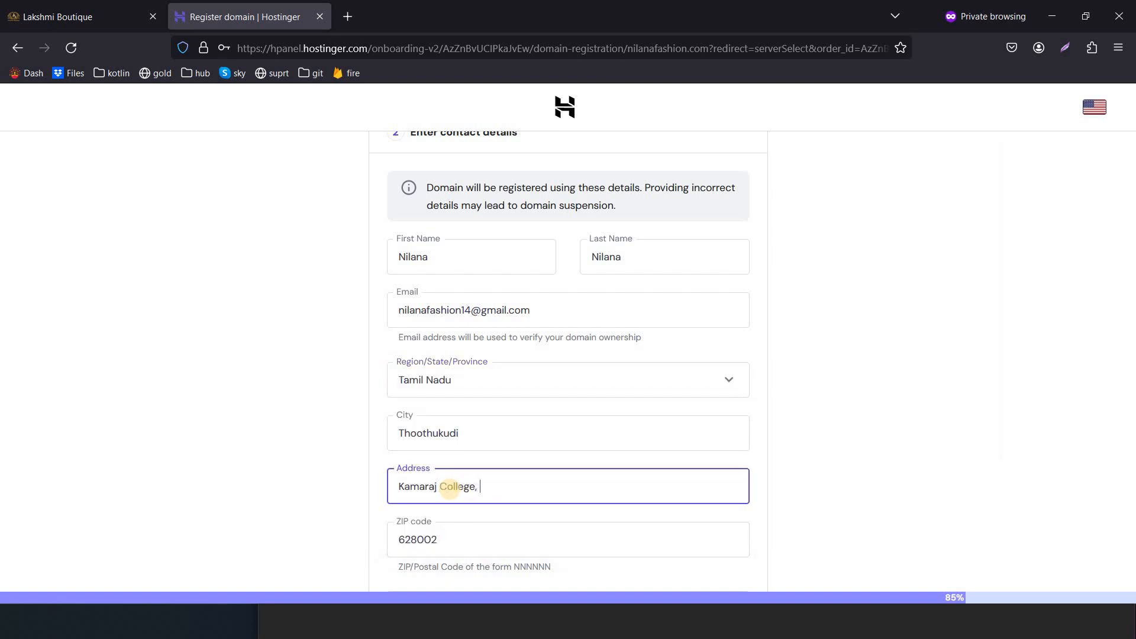
key(Tab)
key(Left)
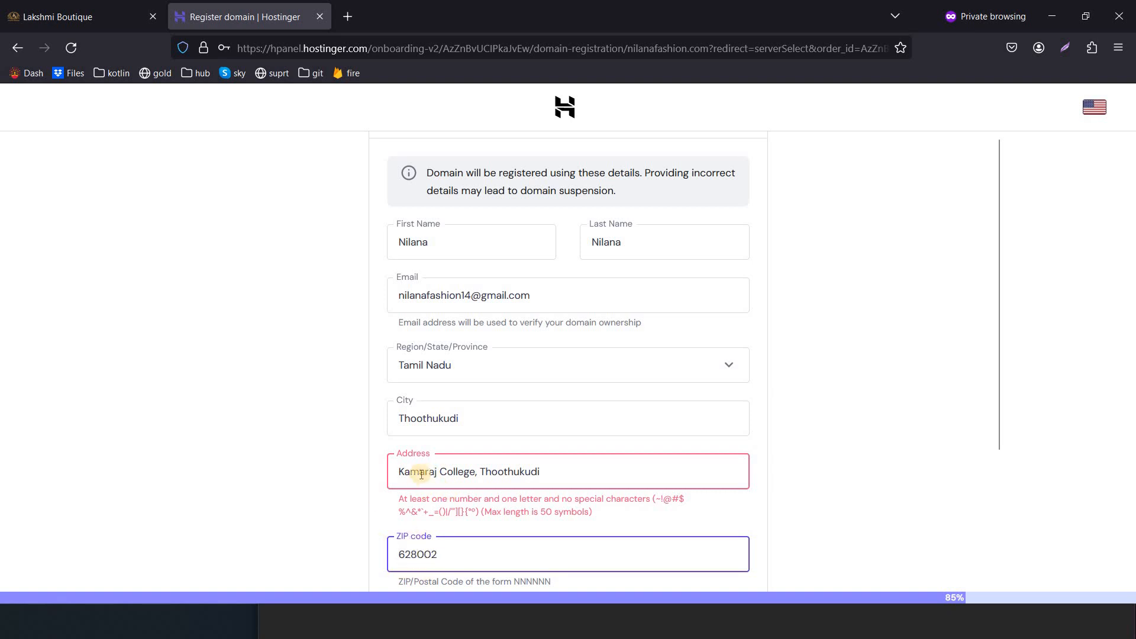
click(398, 471)
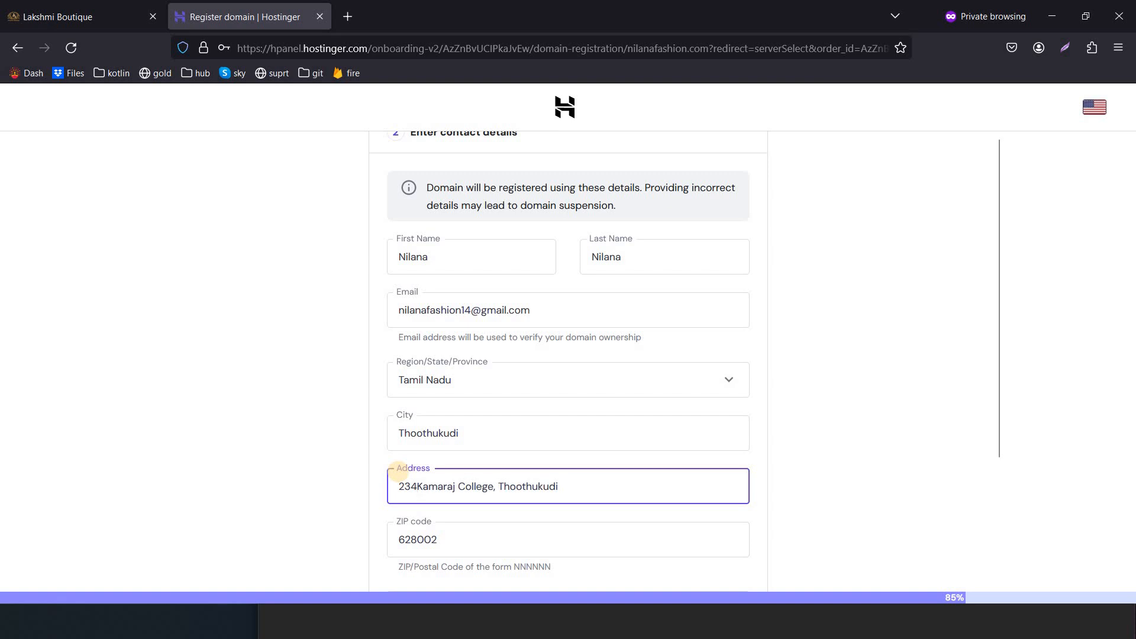
Fill in the phone number and submit the domain registration
key(Tab)
key(Tab)
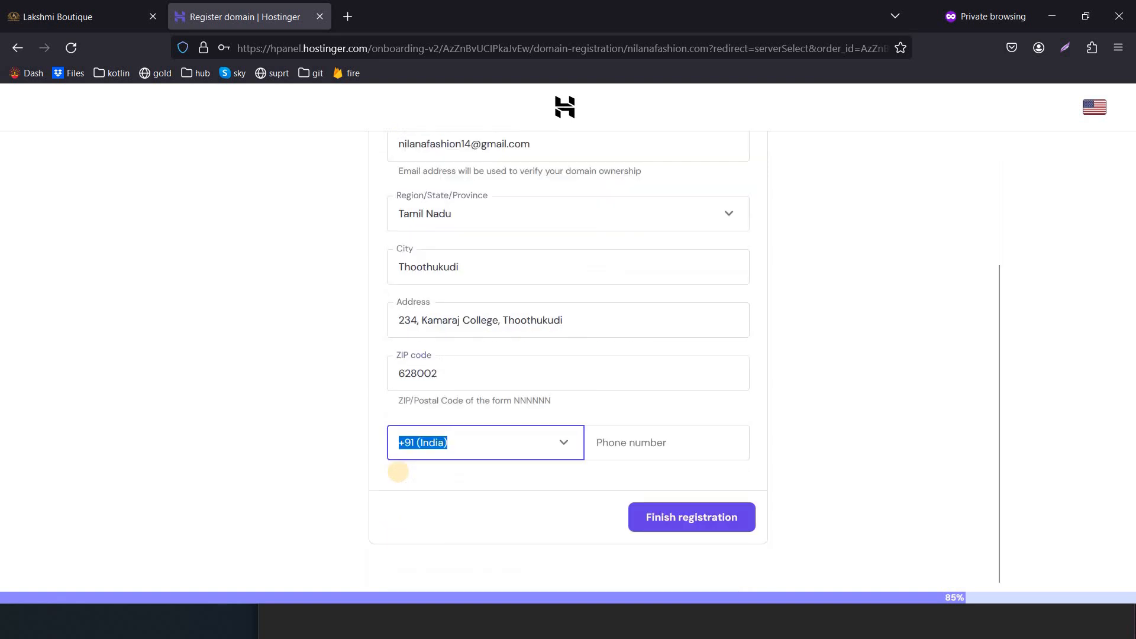
key(Tab)
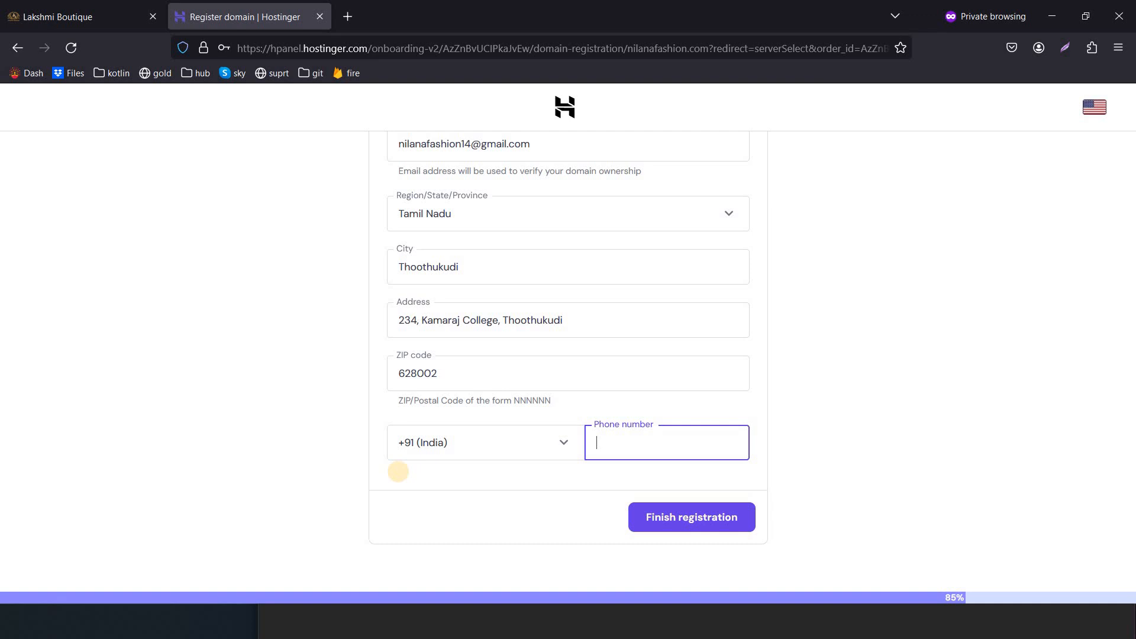
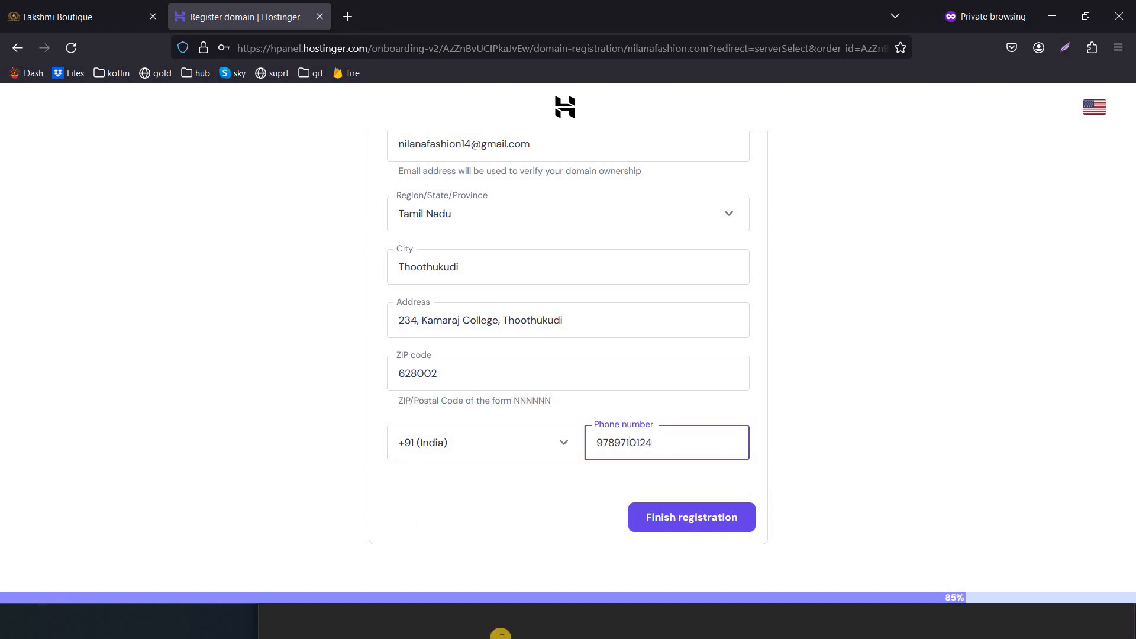
click(704, 526)
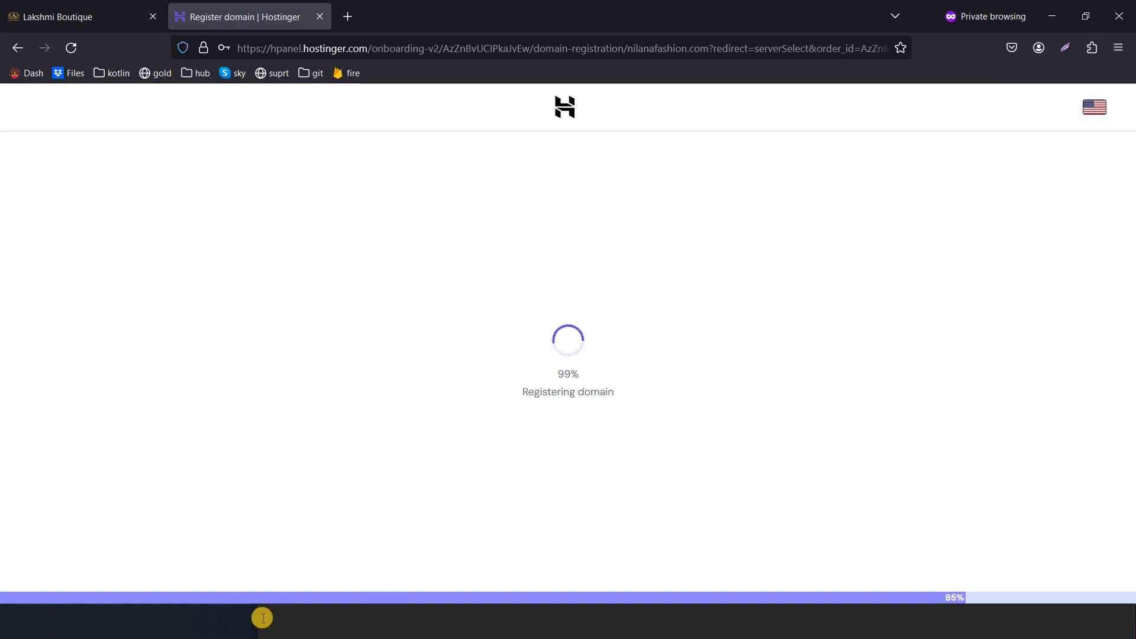
Bring the other Firefox window, showing a blank new tab, to the front
mouse_move(224, 626)
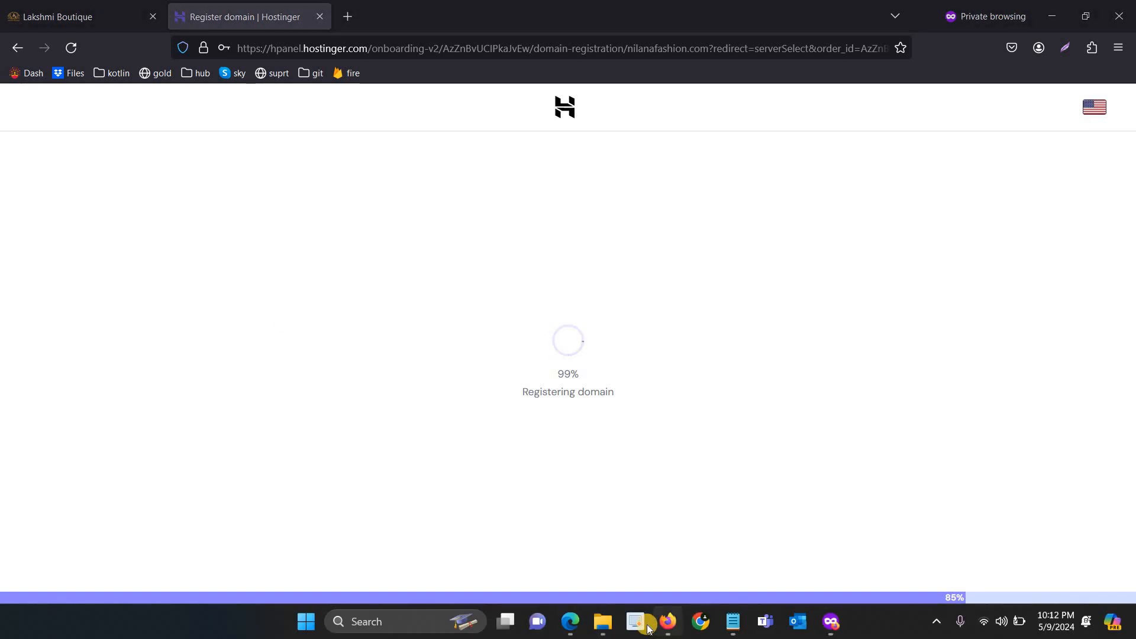
click(649, 581)
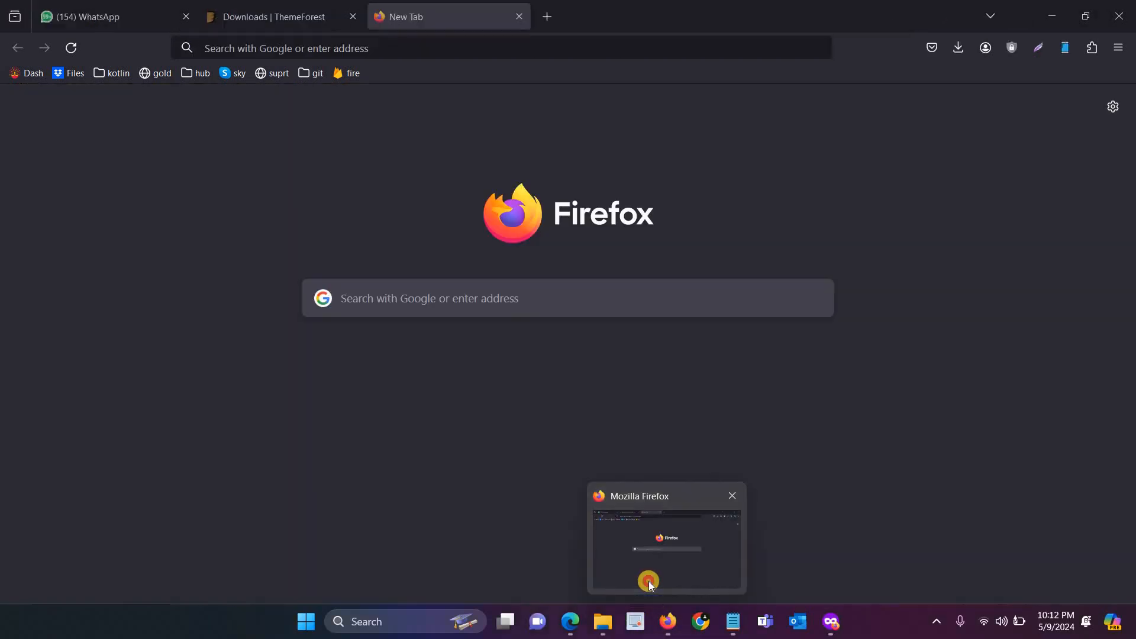
Go from ThemeForest downloads to the PressMart theme's item page and browse it
click(283, 7)
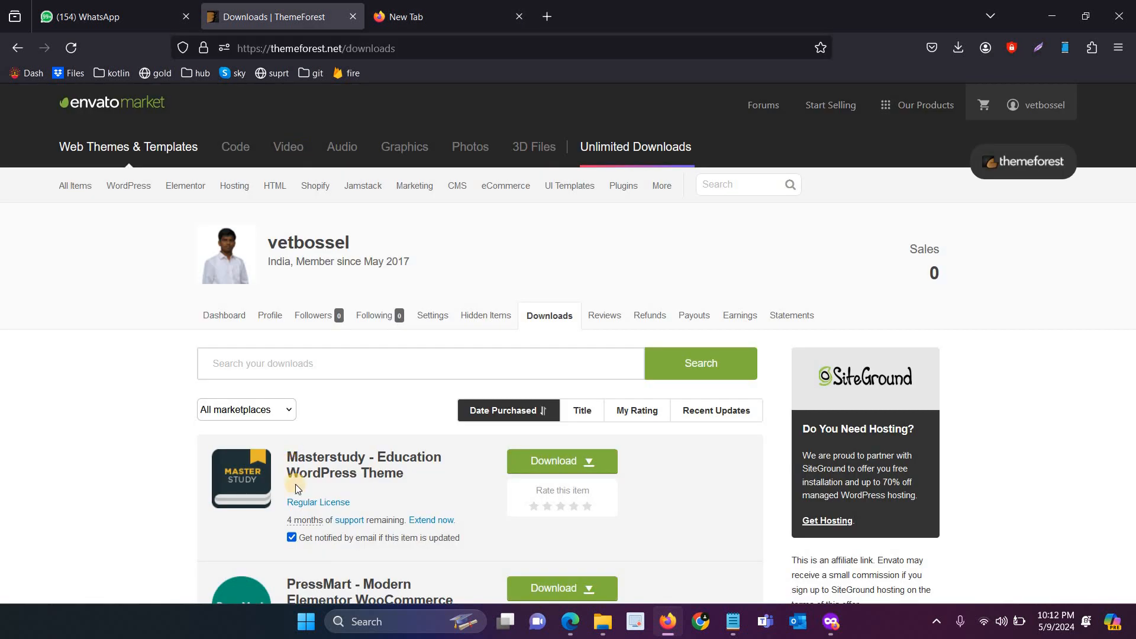
click(305, 585)
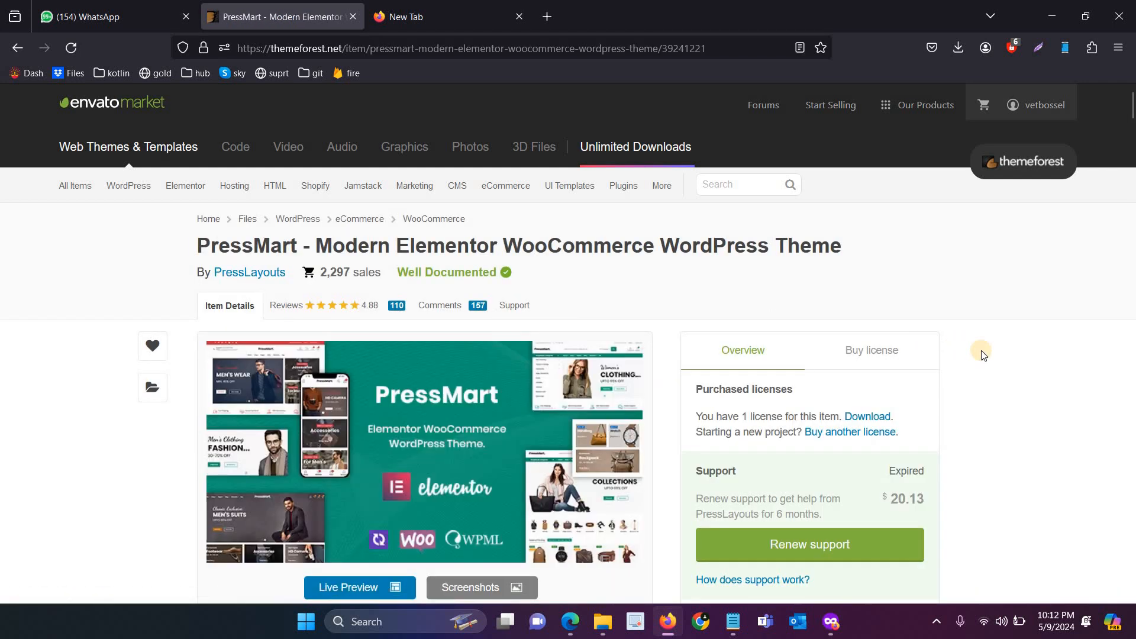
scroll(971, 352, down, 2)
scroll(981, 354, down, 4)
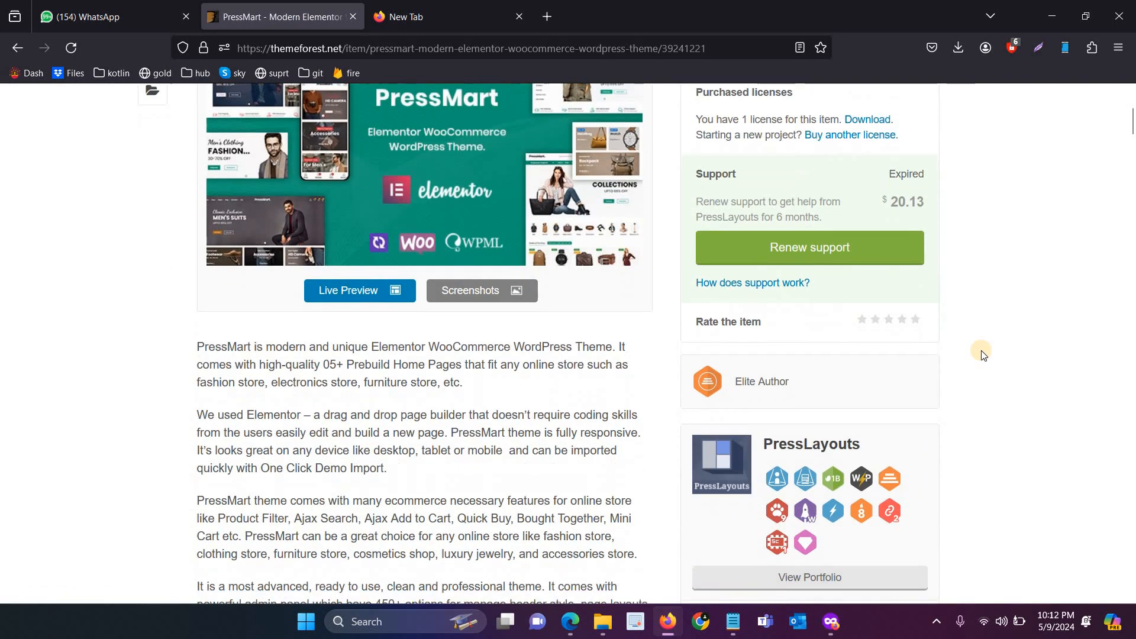
scroll(980, 354, up, 5)
scroll(980, 354, down, 2)
scroll(980, 354, down, 20)
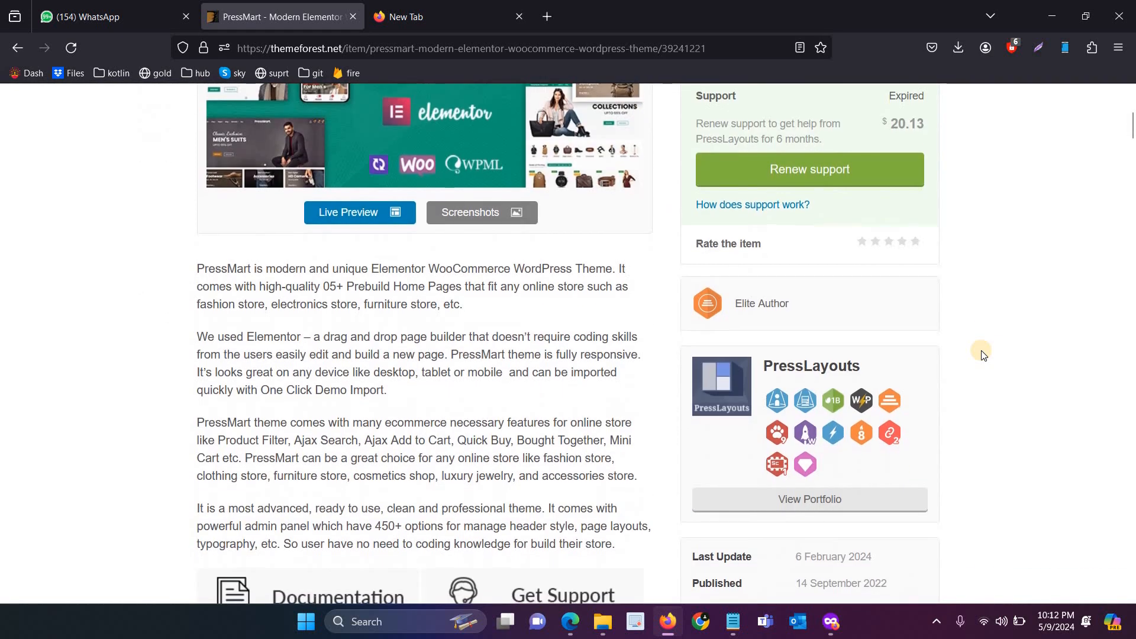
scroll(980, 354, down, 15)
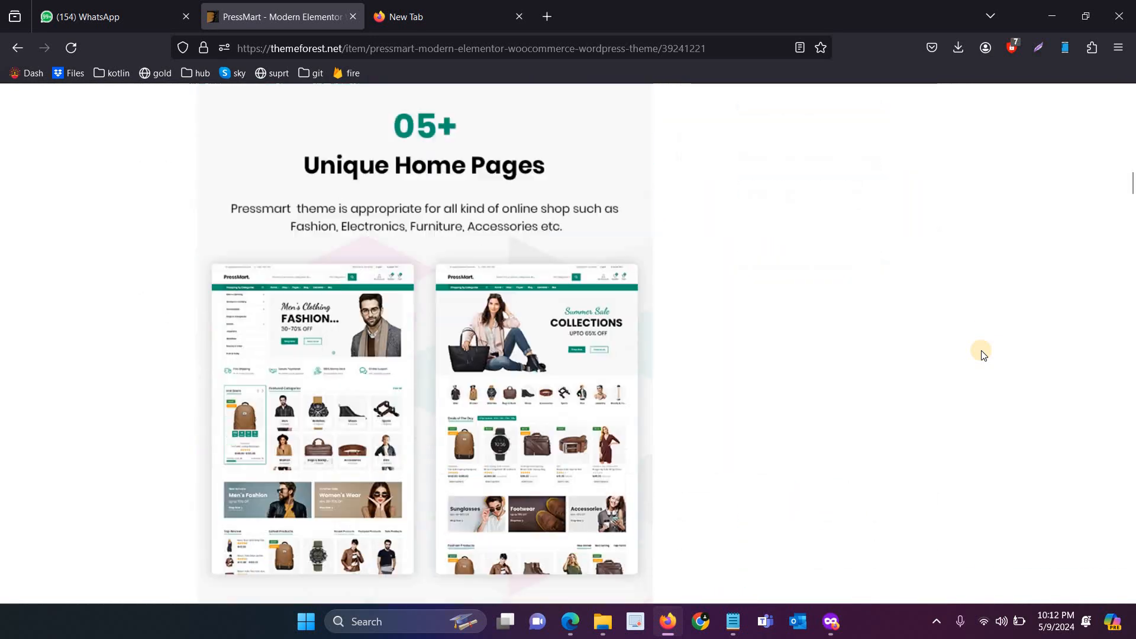
Open the PressMart live demo preview, look through its home pages, then return to Hostinger
click(325, 298)
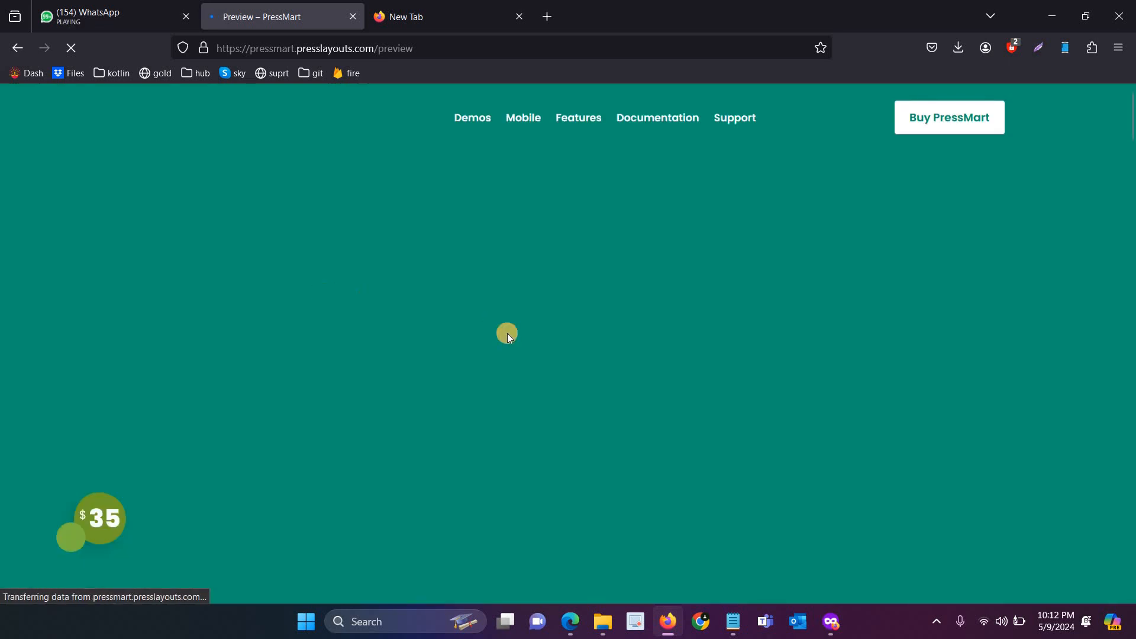
scroll(510, 334, down, 10)
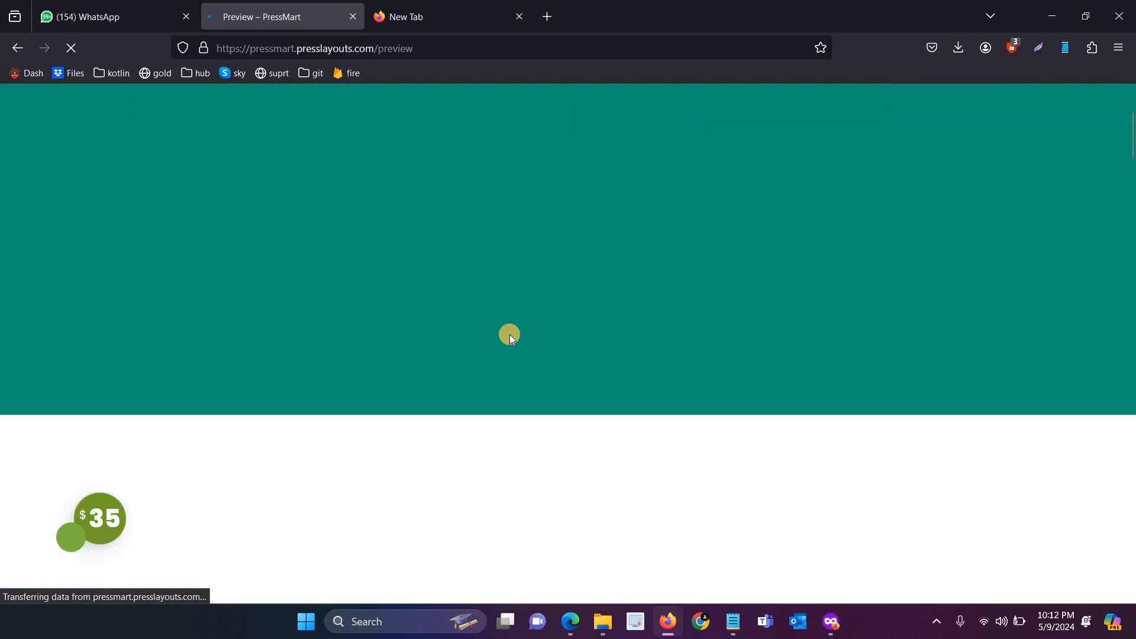
scroll(510, 339, up, 2)
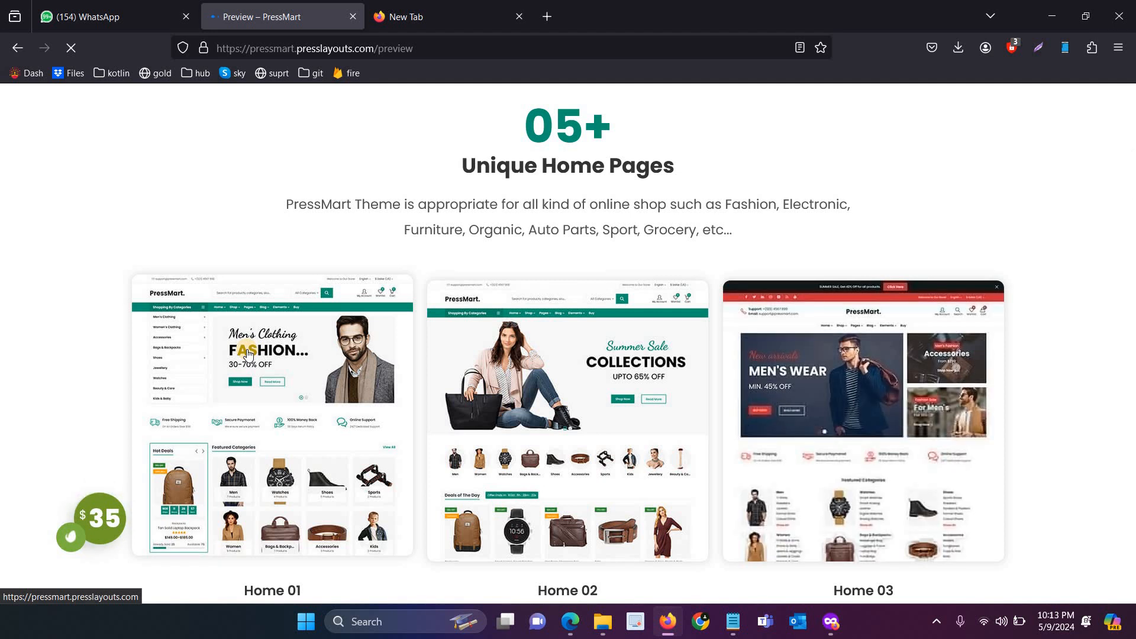
scroll(247, 353, down, 2)
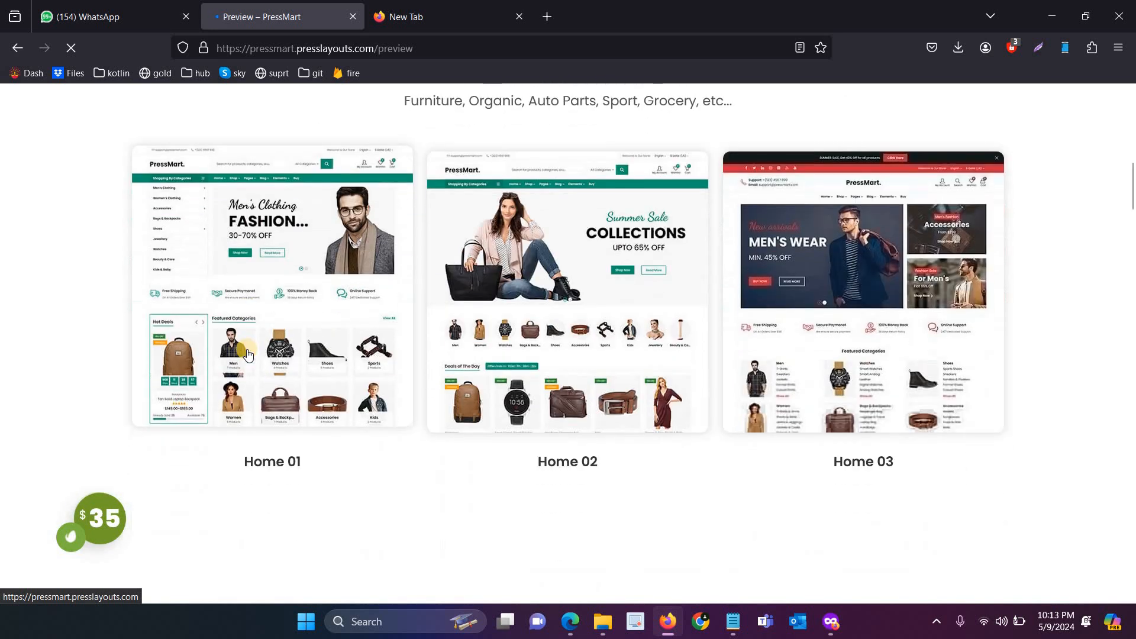
scroll(246, 349, down, 3)
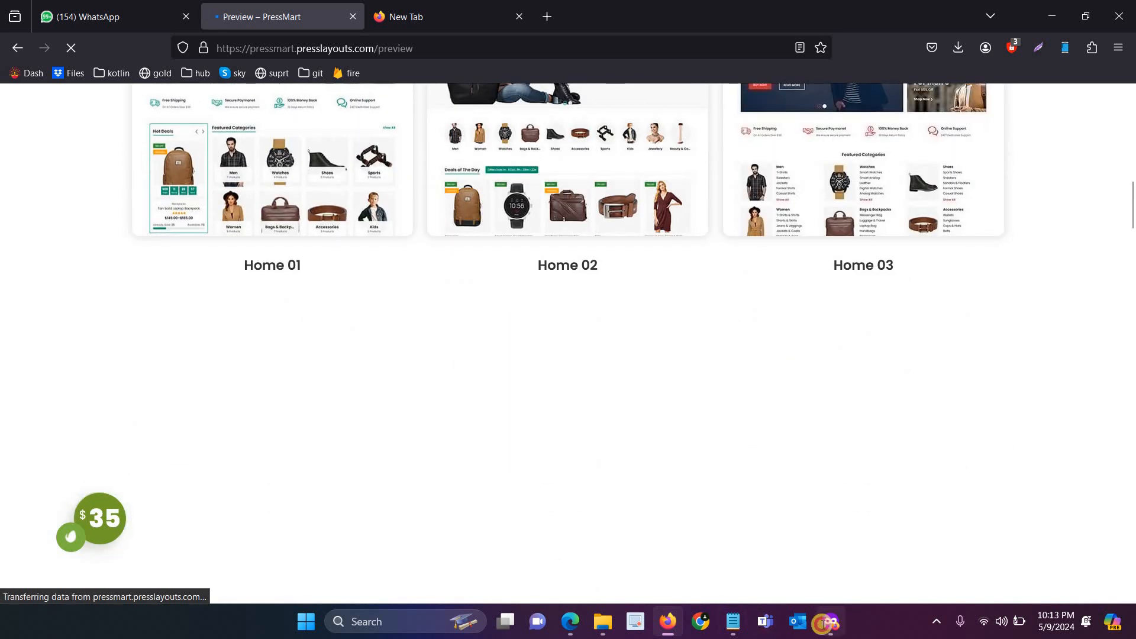
click(825, 622)
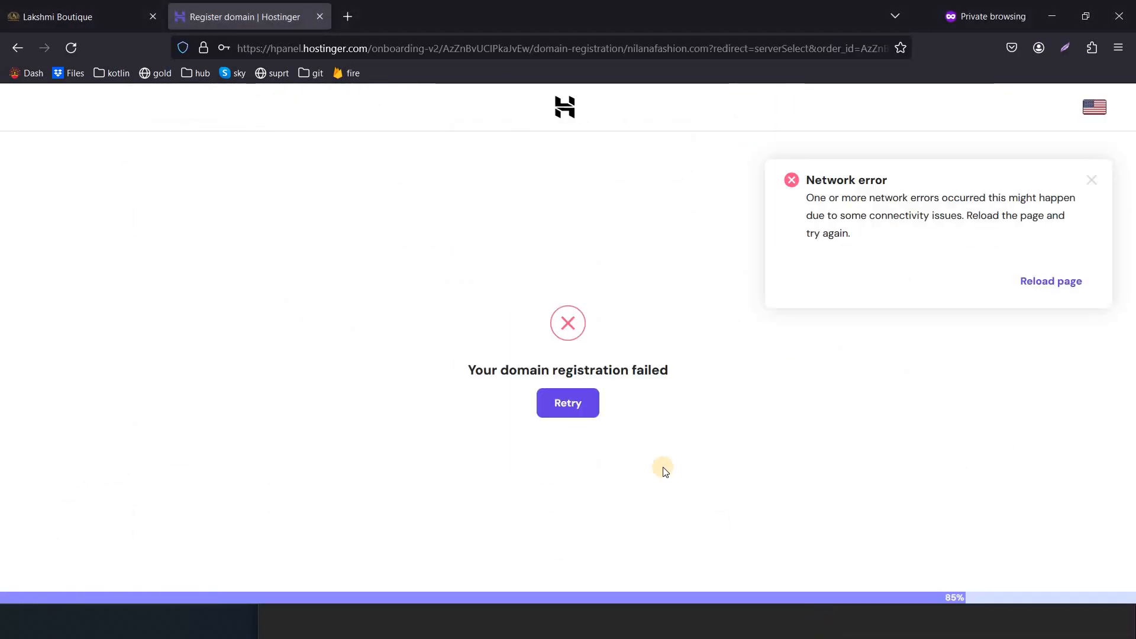
Retry the failed registration and start a new WordPress website, confirming the admin login
click(567, 407)
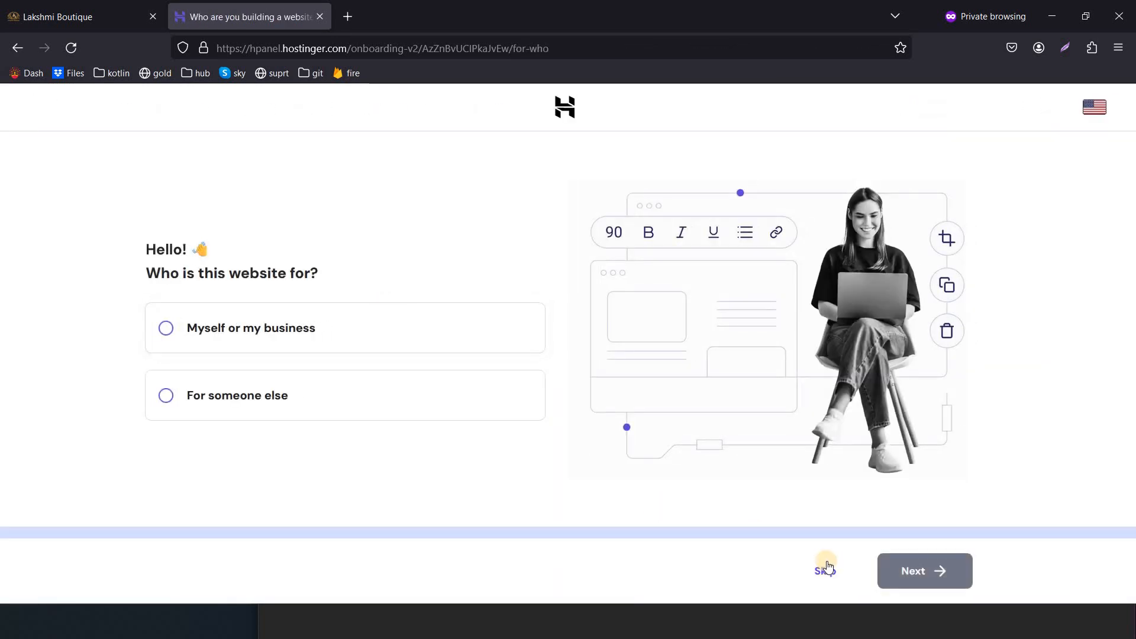
click(827, 567)
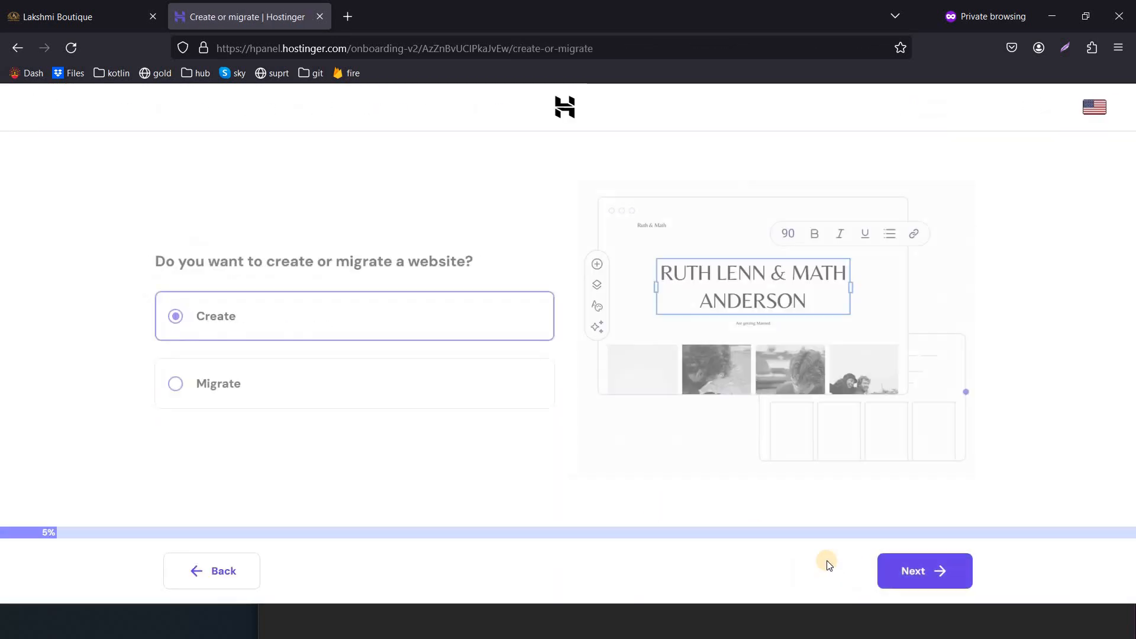
click(896, 573)
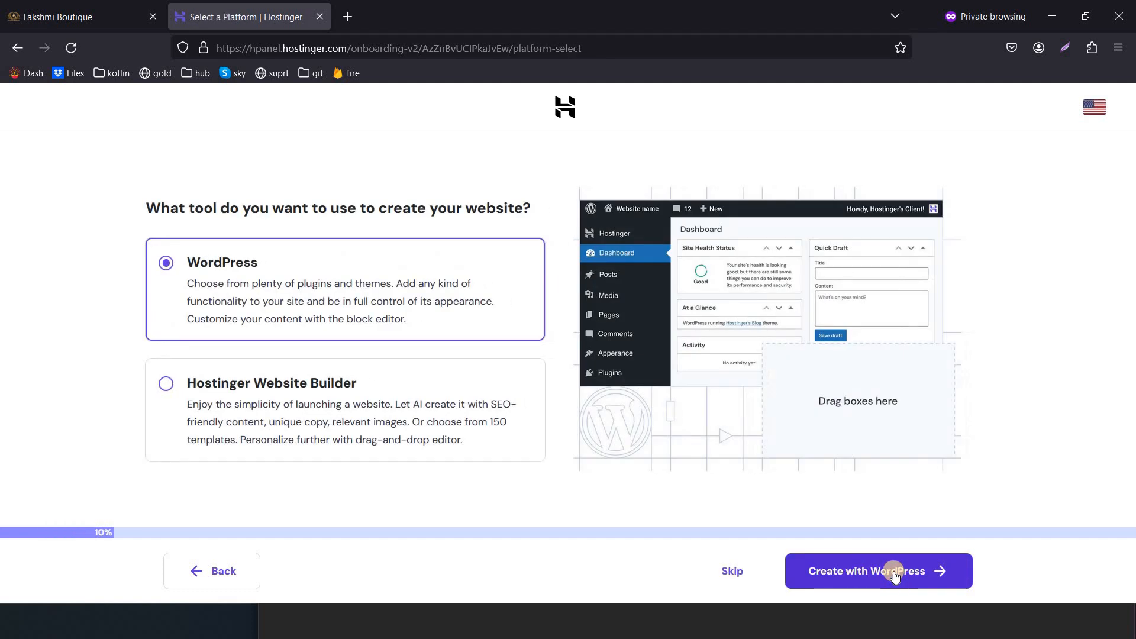
click(885, 573)
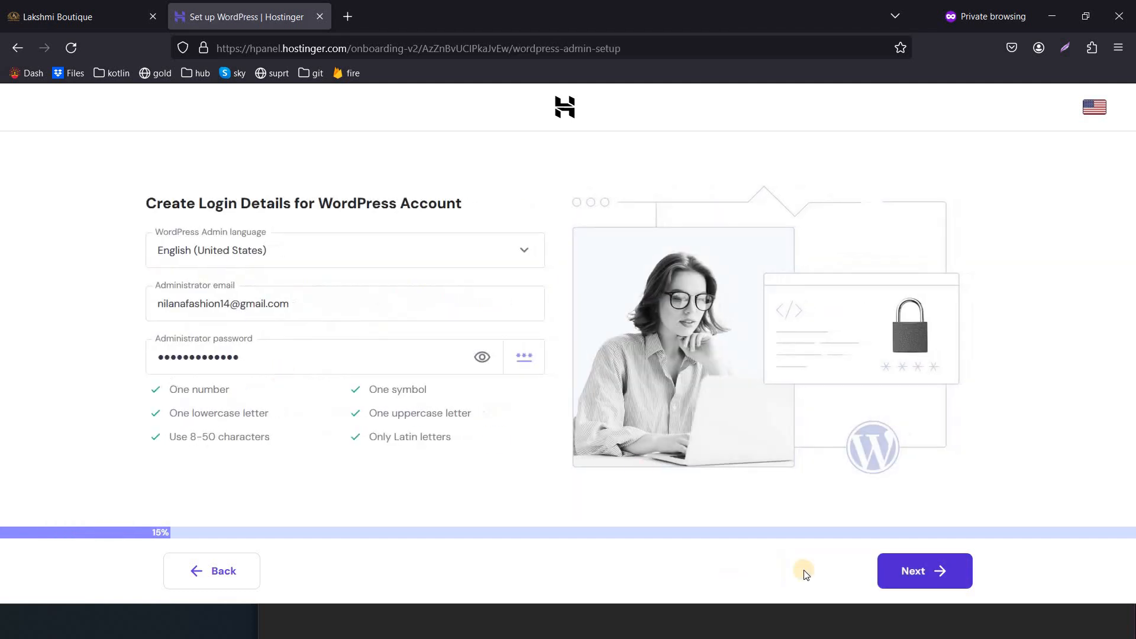
click(883, 577)
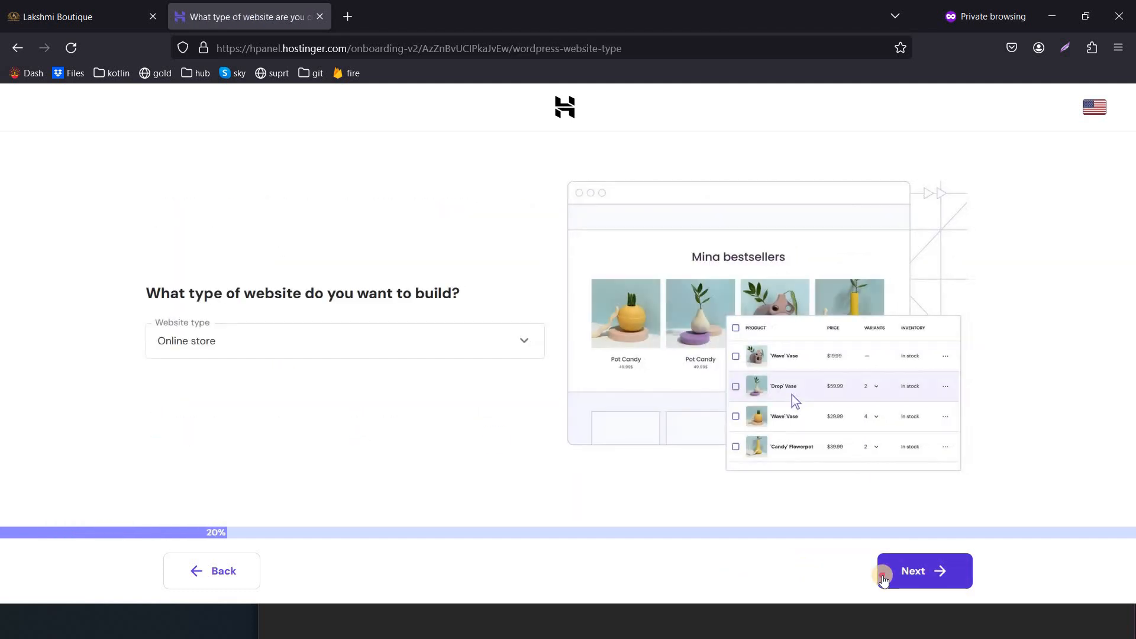
Keep Online store, skip template and plugins, and accept nilanafashion.com with India location
click(883, 577)
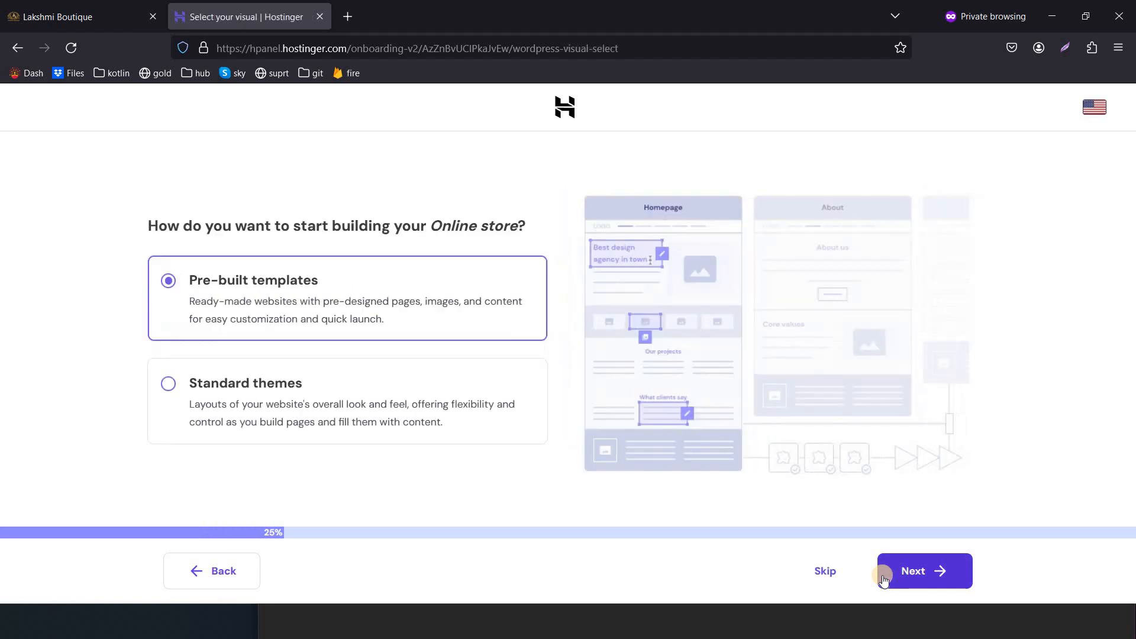
click(826, 571)
click(826, 572)
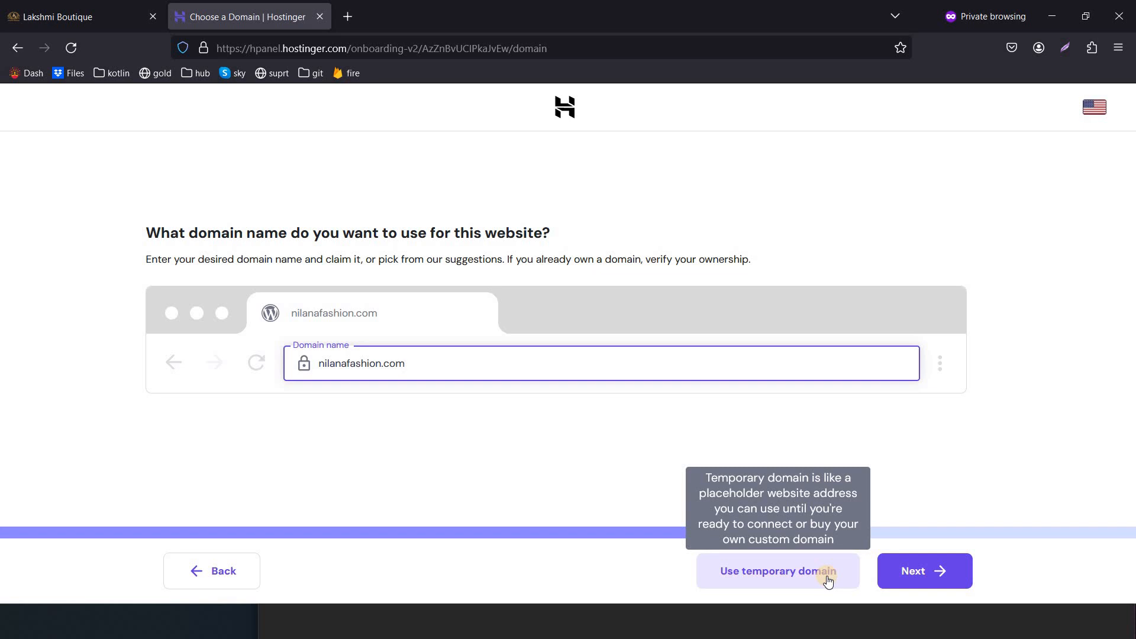
click(893, 574)
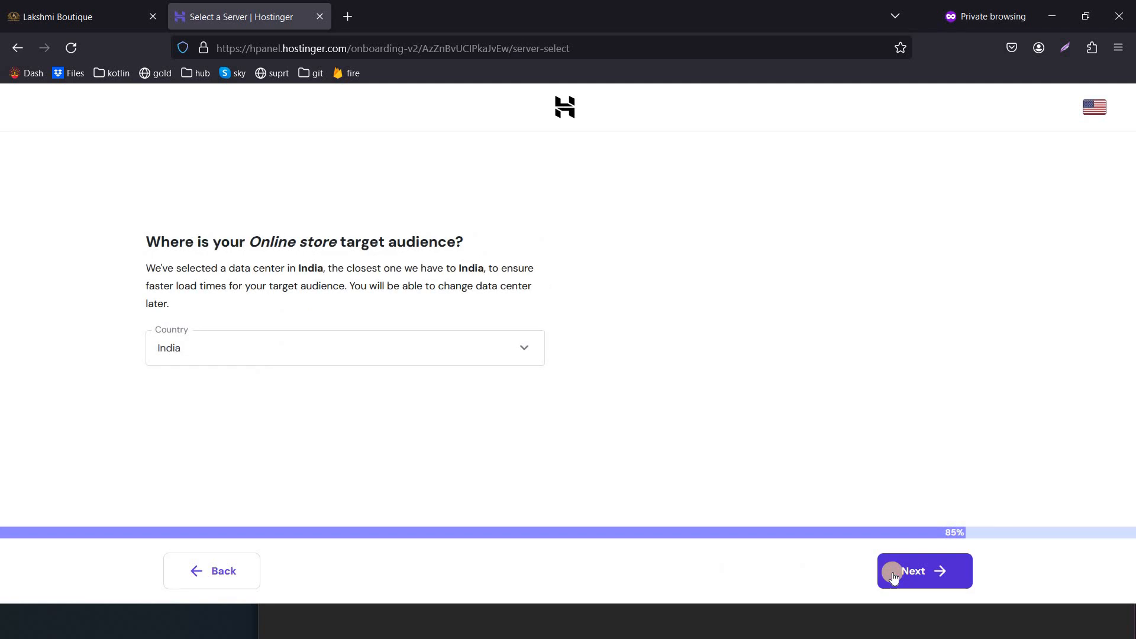
click(892, 574)
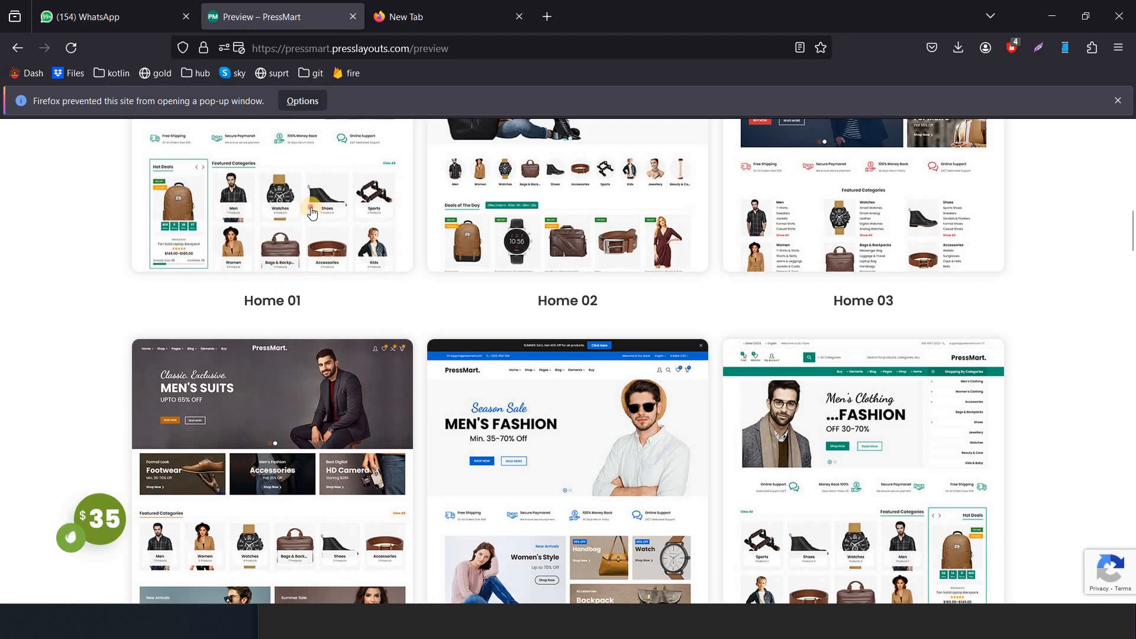
Open the PressMart Home 01 demo homepage, scroll through it, and return to the Hostinger install
click(311, 207)
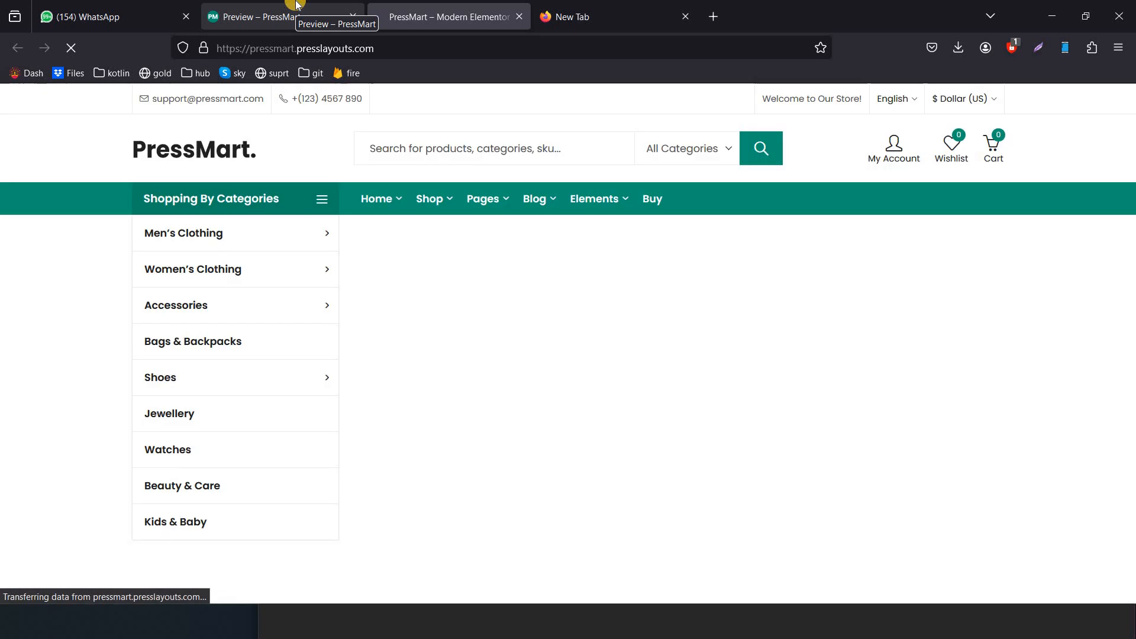
scroll(552, 324, down, 20)
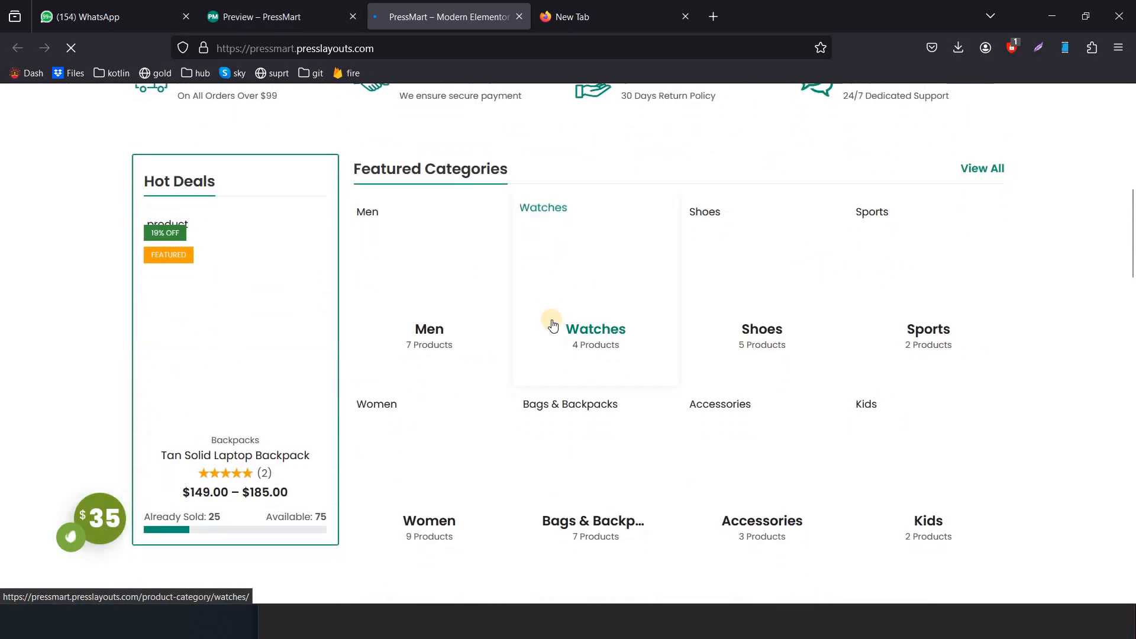
scroll(551, 319, down, 10)
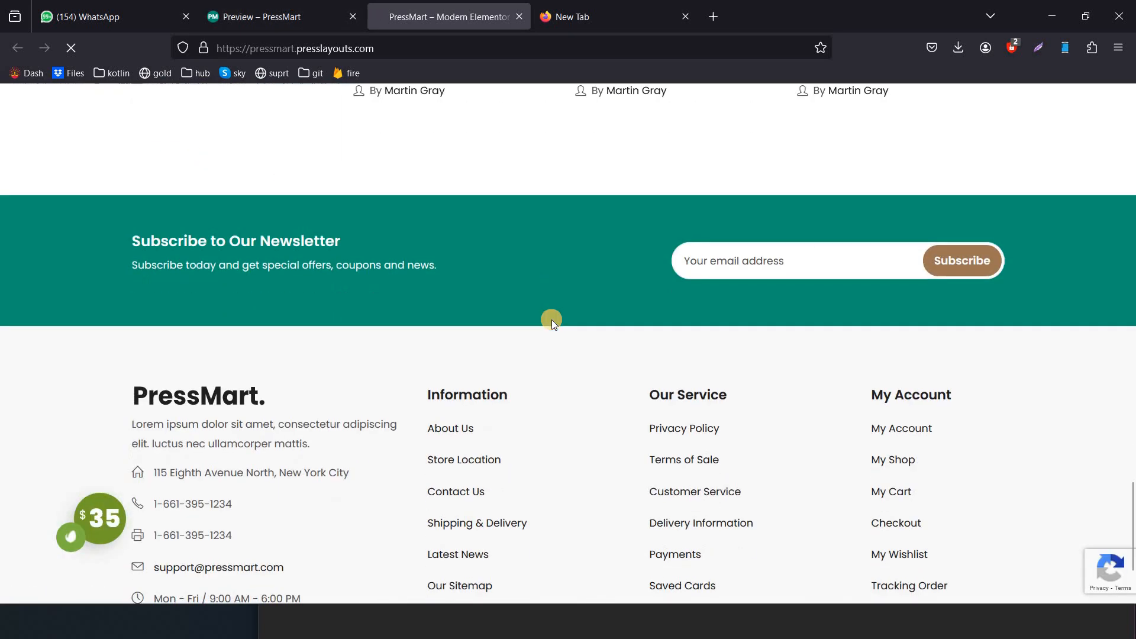
scroll(551, 320, up, 20)
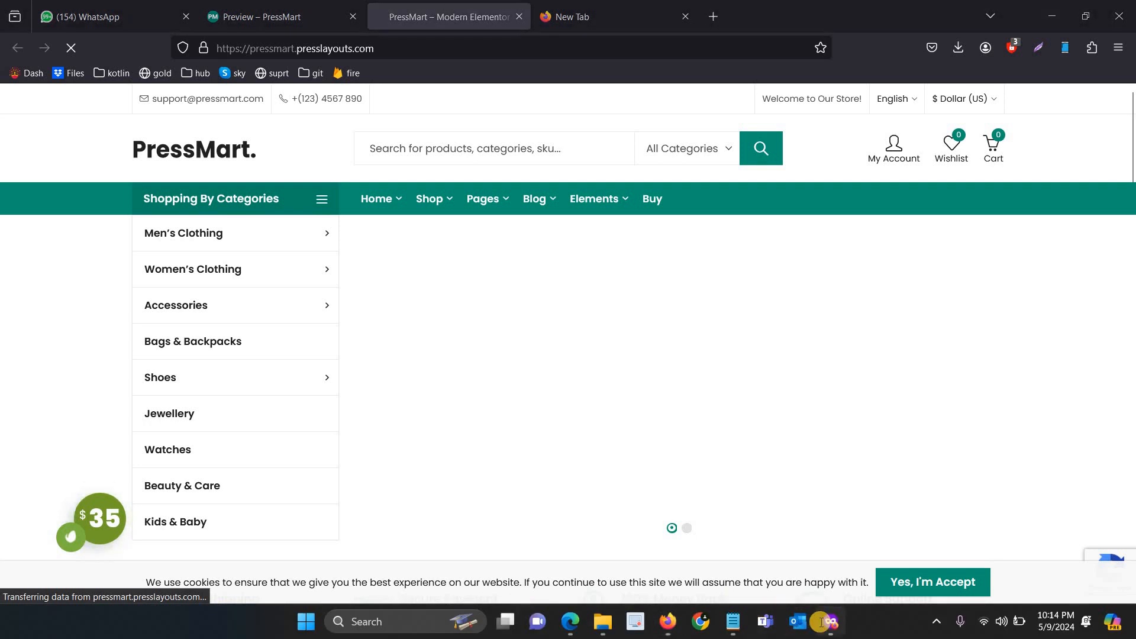
click(824, 621)
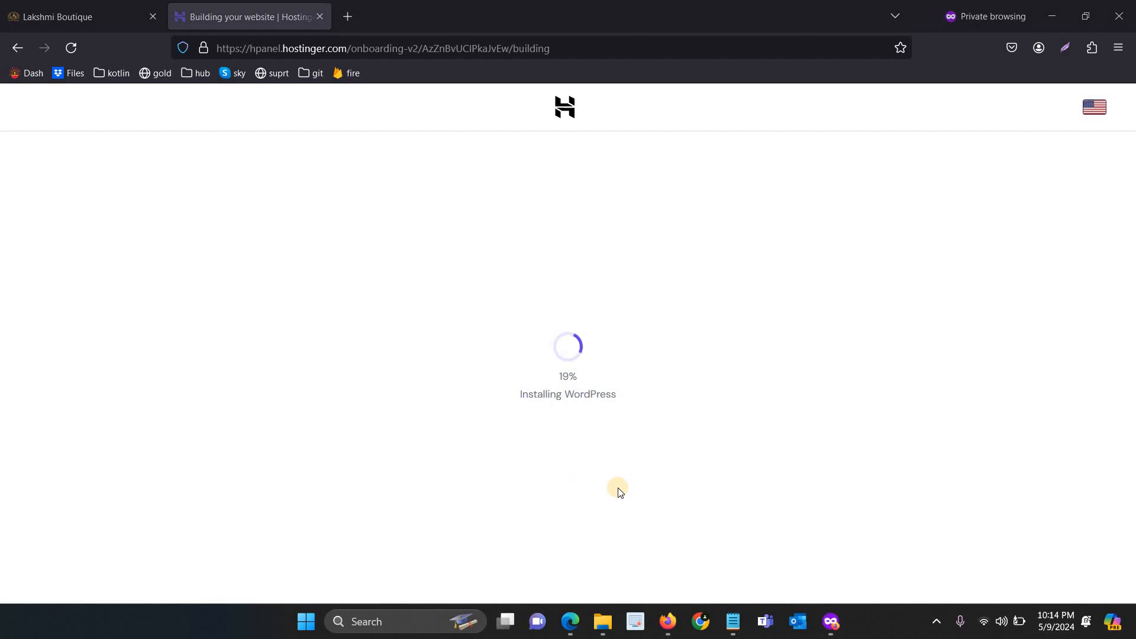
Bring up the saved notes, move the Notepad window higher, and hide it again
click(733, 615)
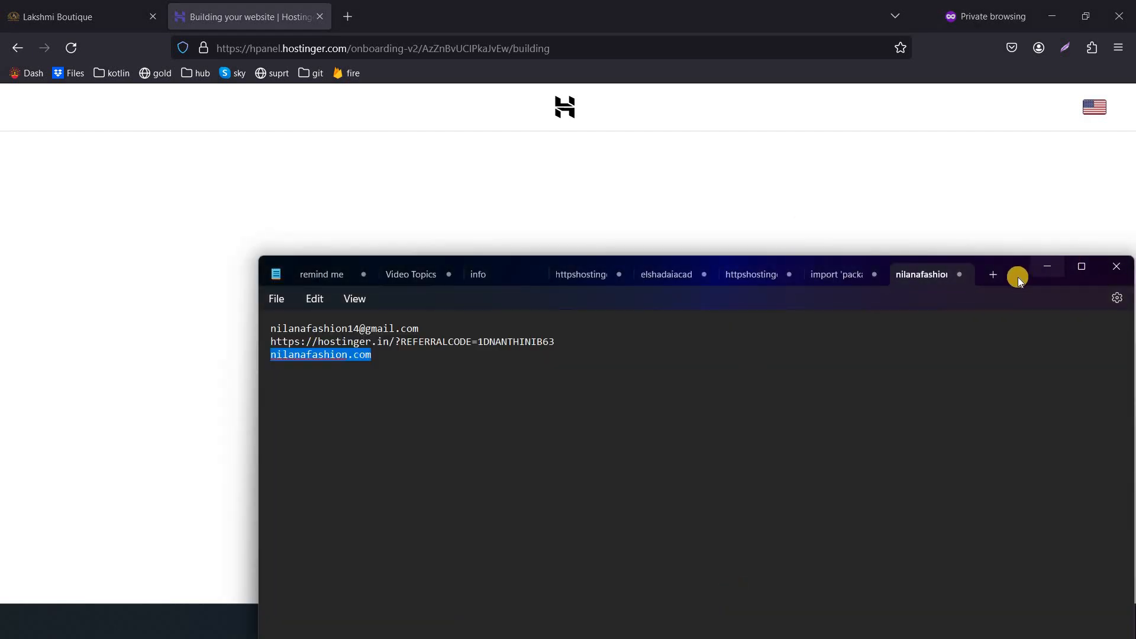
drag(1044, 29, 1039, 71)
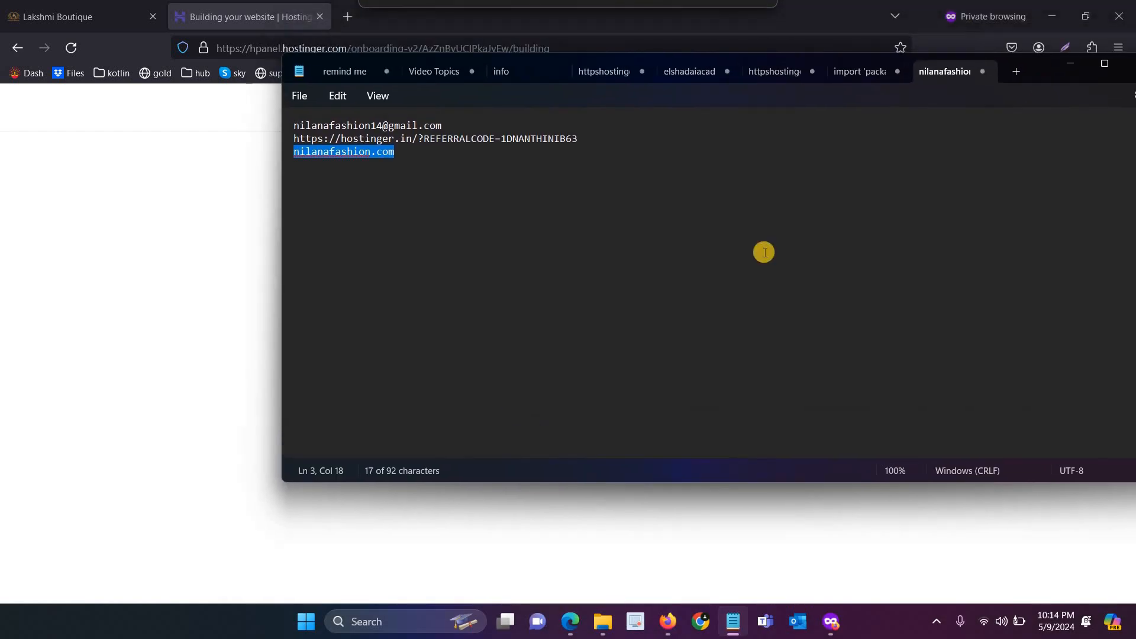
key(alt+Tab)
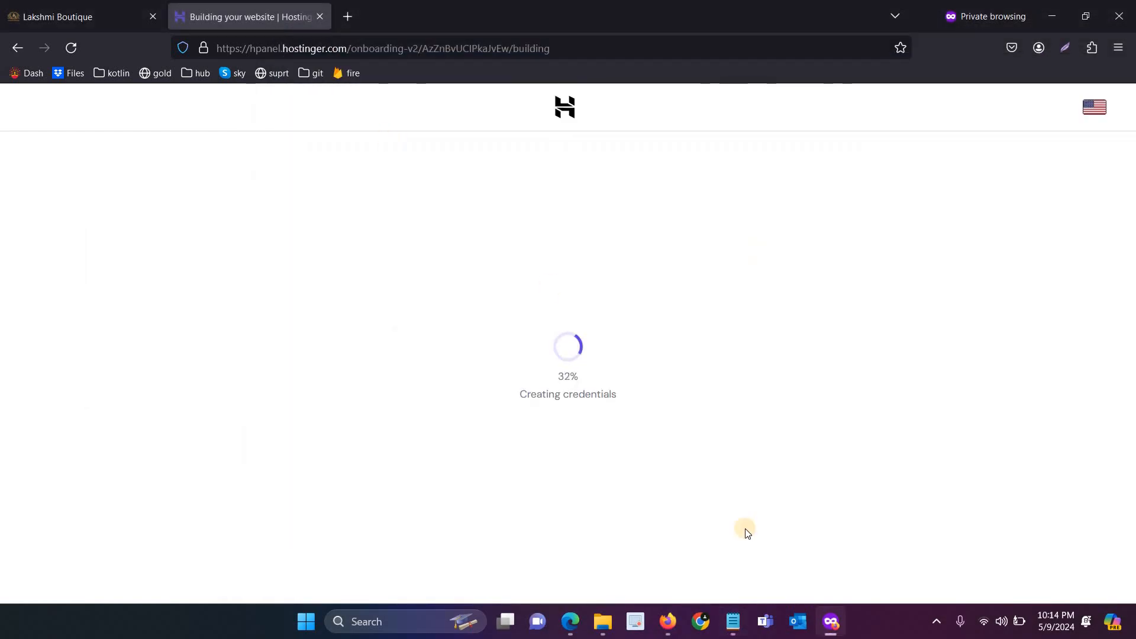
Bring the PressMart demo window forward and close its subscribe popup
mouse_move(670, 621)
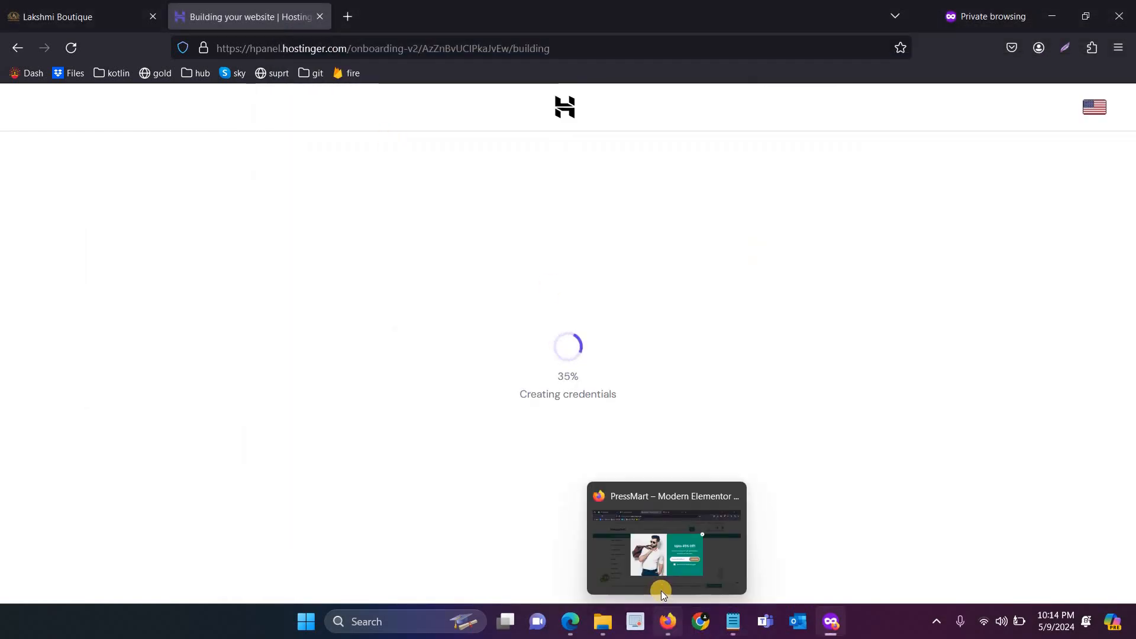
click(661, 585)
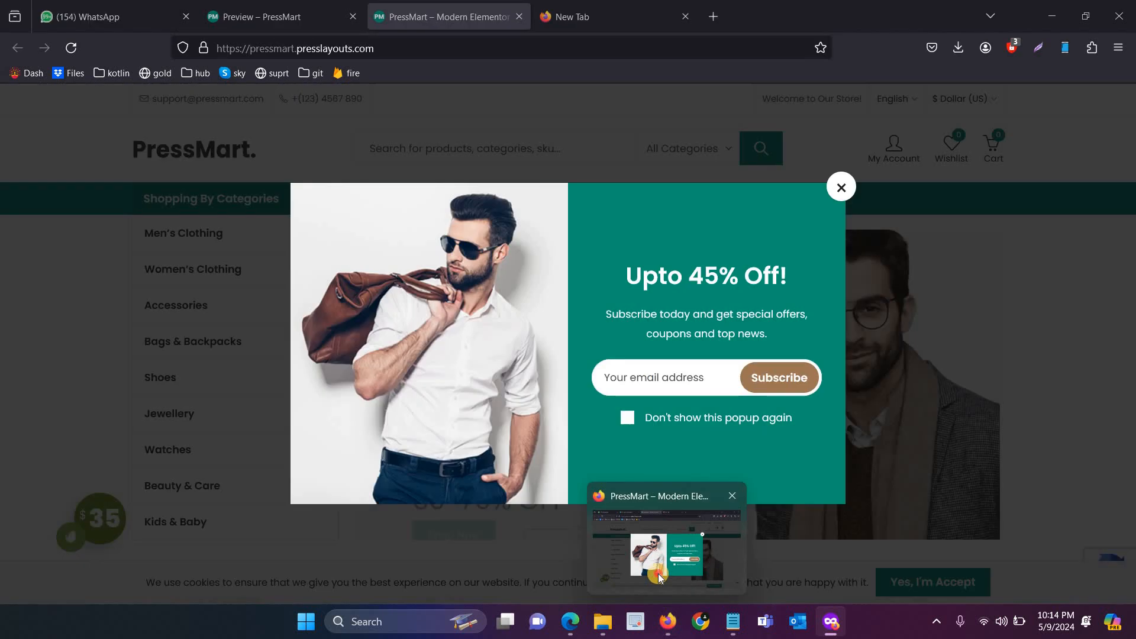
click(841, 188)
Open the Tan Solid Laptop Backpack product from the demo homepage and scroll its page
scroll(597, 383, down, 7)
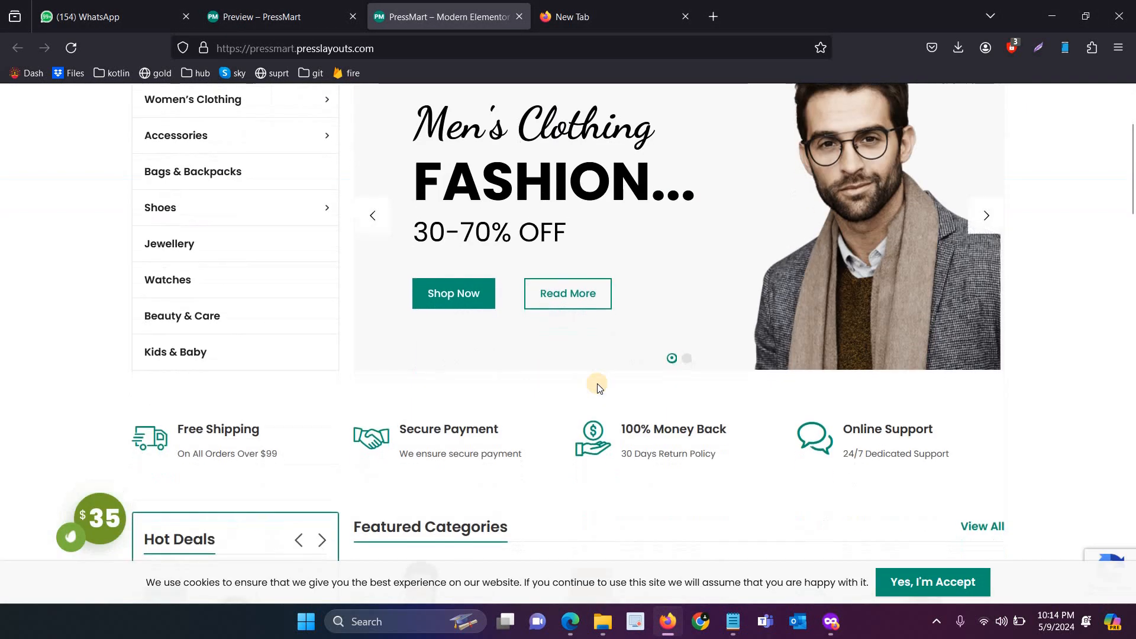
scroll(598, 388, down, 10)
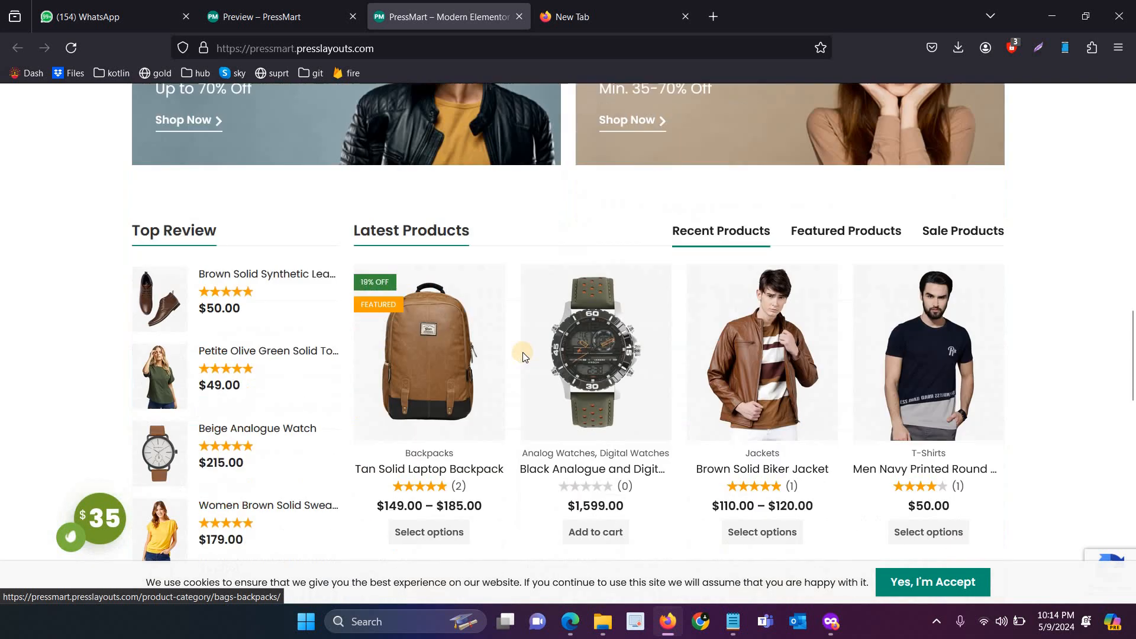
click(459, 232)
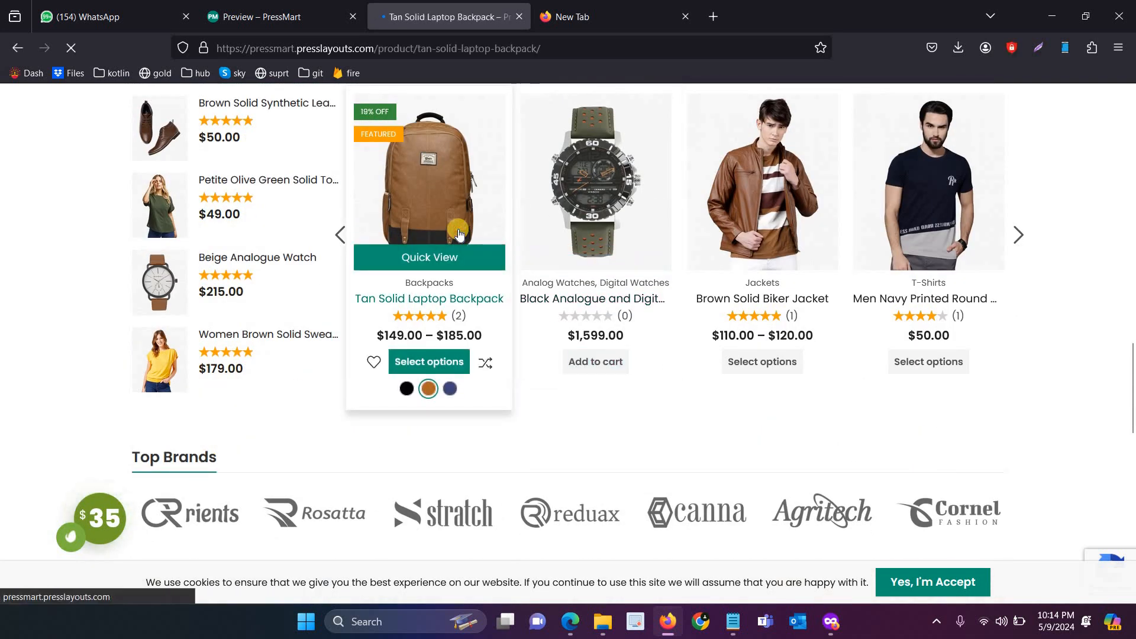
scroll(730, 379, down, 2)
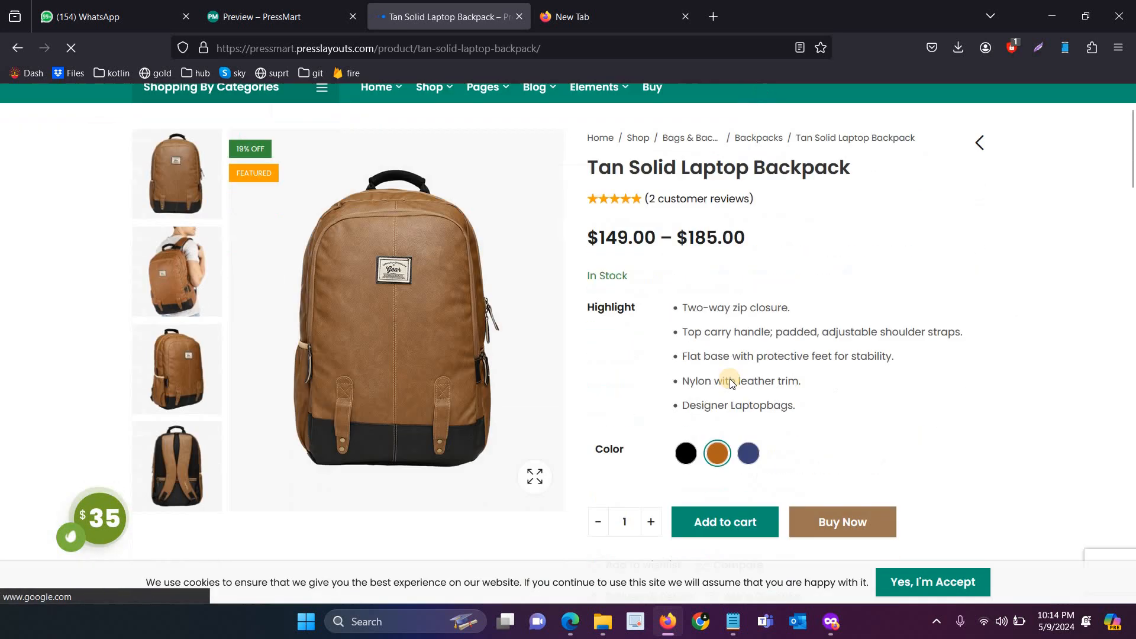
scroll(729, 379, down, 3)
scroll(732, 358, up, 4)
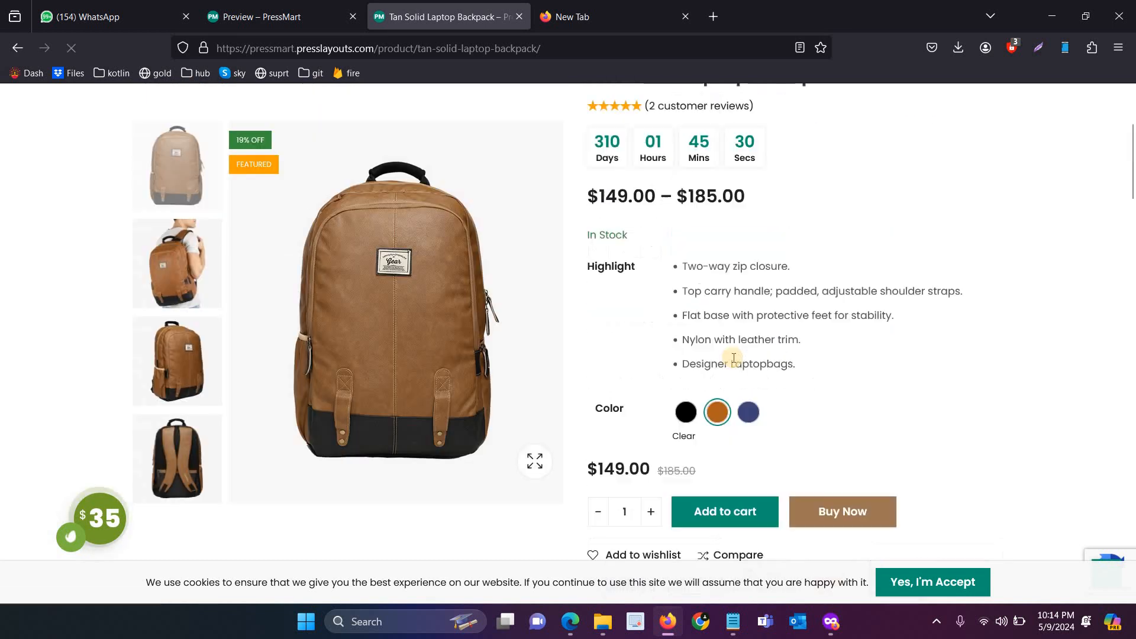
scroll(732, 359, down, 5)
scroll(733, 358, down, 8)
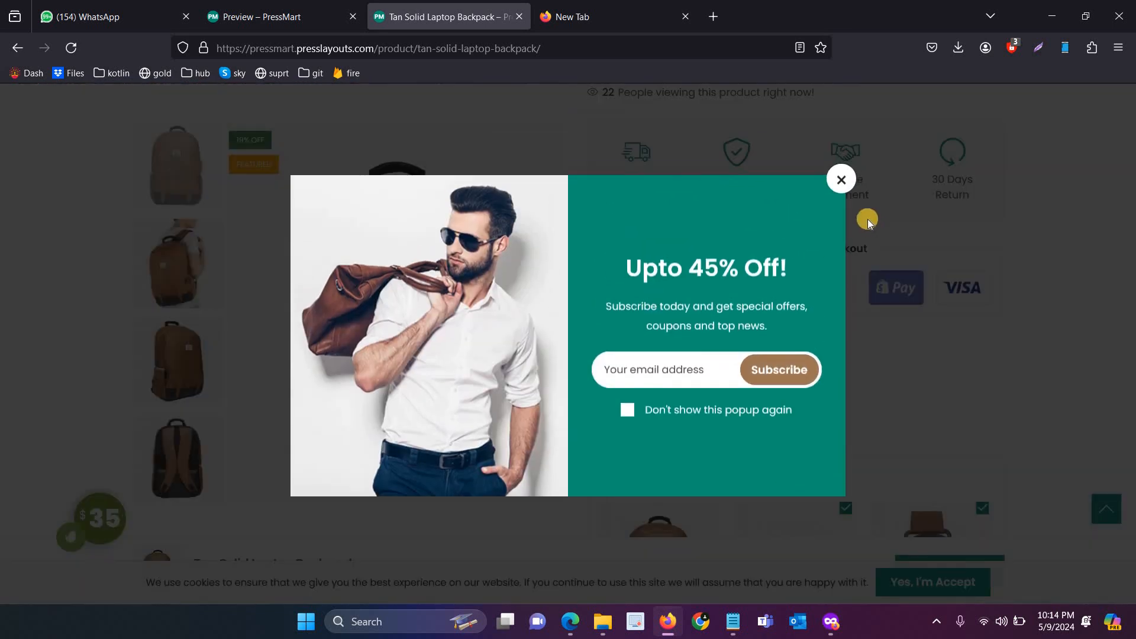
Dismiss the newsletter popup and review the product highlights, selecting the warranty wording
click(846, 195)
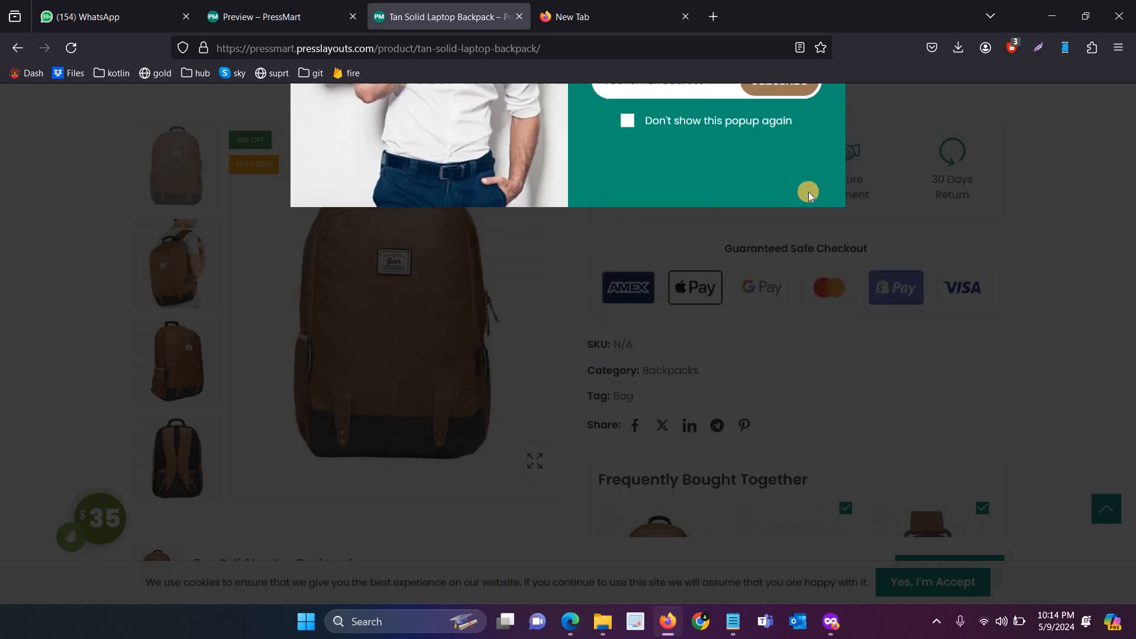
scroll(766, 173, up, 3)
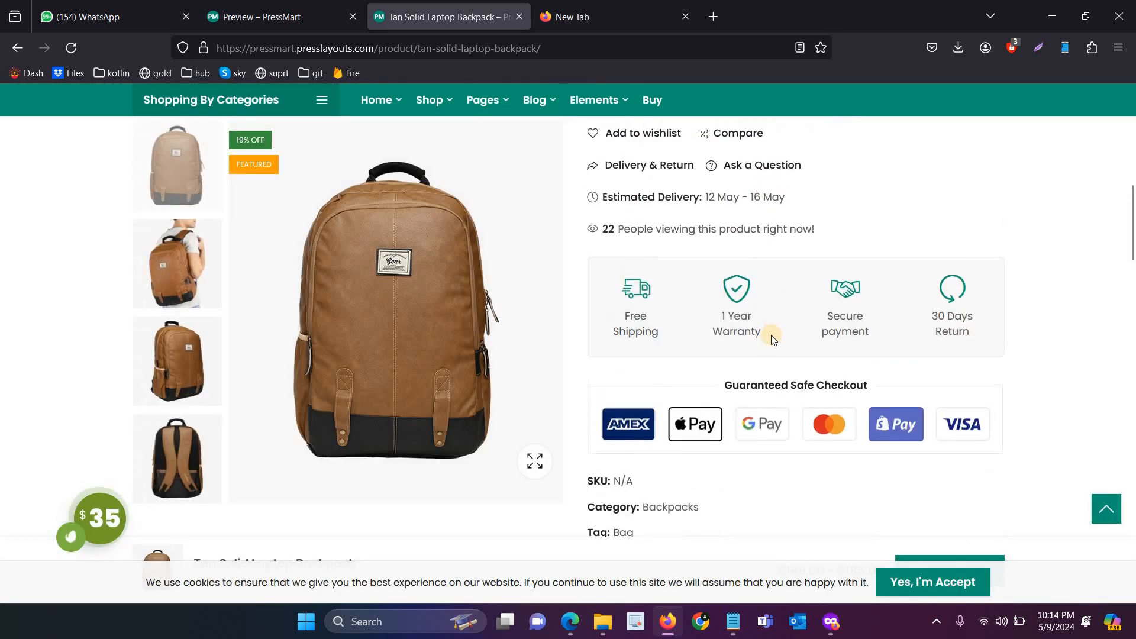
drag(772, 335, 734, 315)
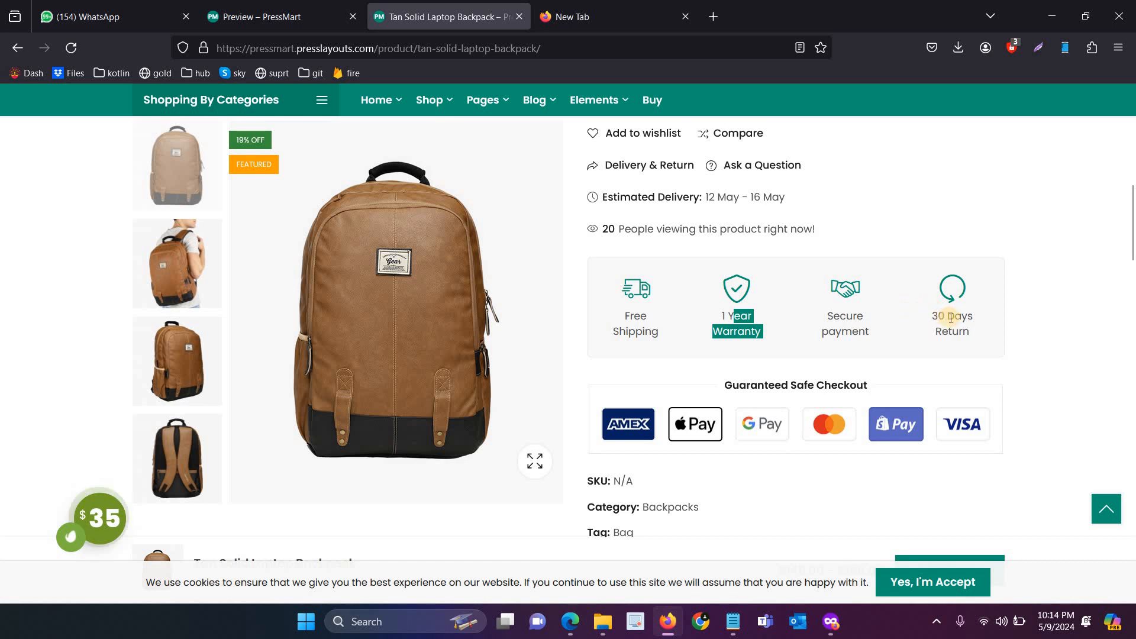
scroll(957, 327, down, 5)
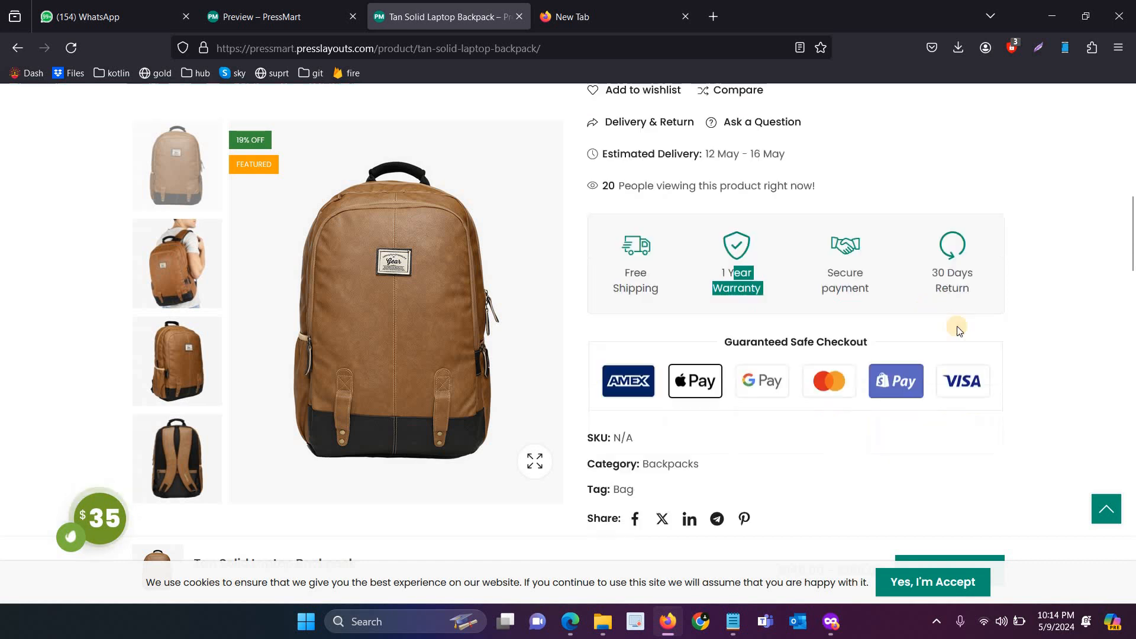
scroll(957, 327, up, 12)
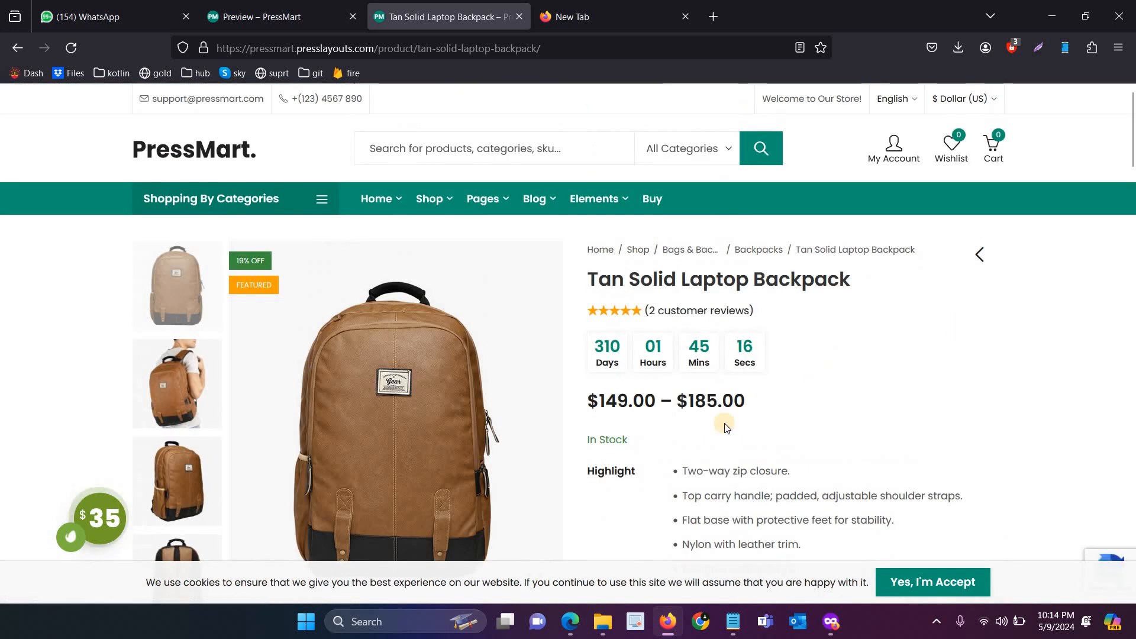
Open the live nilanafashion.com site, launch its WordPress Admin Panel, and close the site tab
click(834, 626)
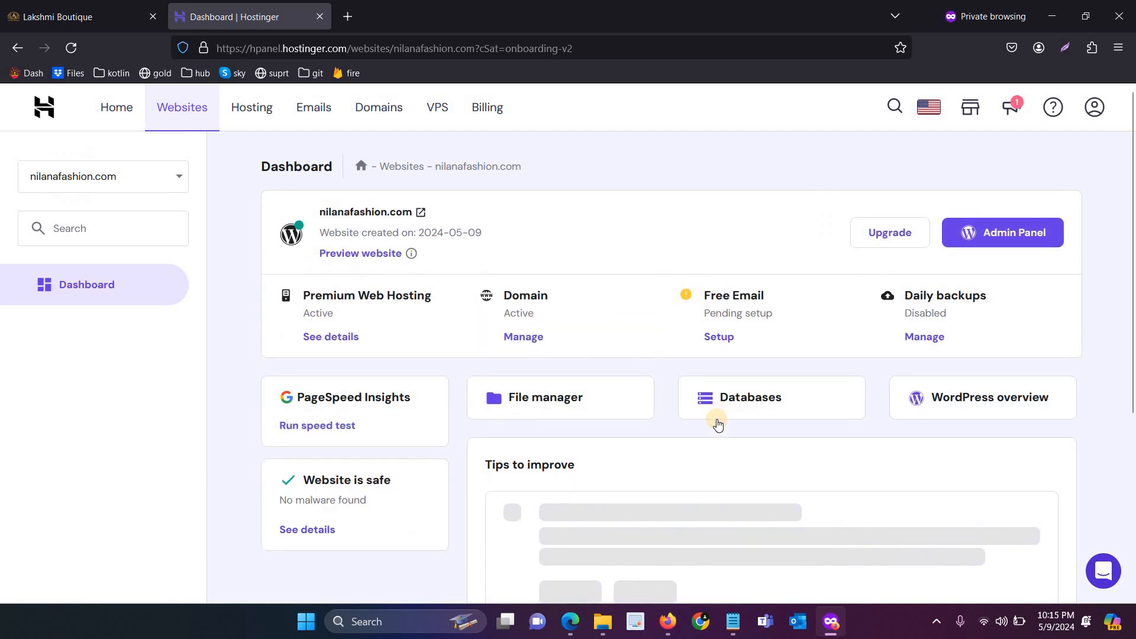
click(356, 213)
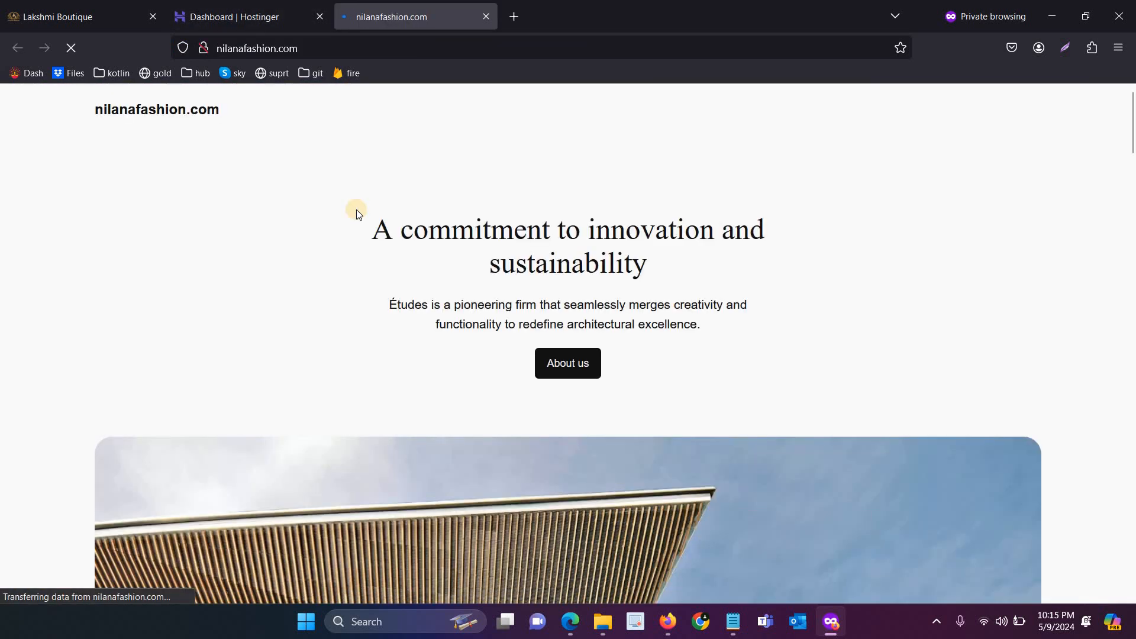
click(219, 15)
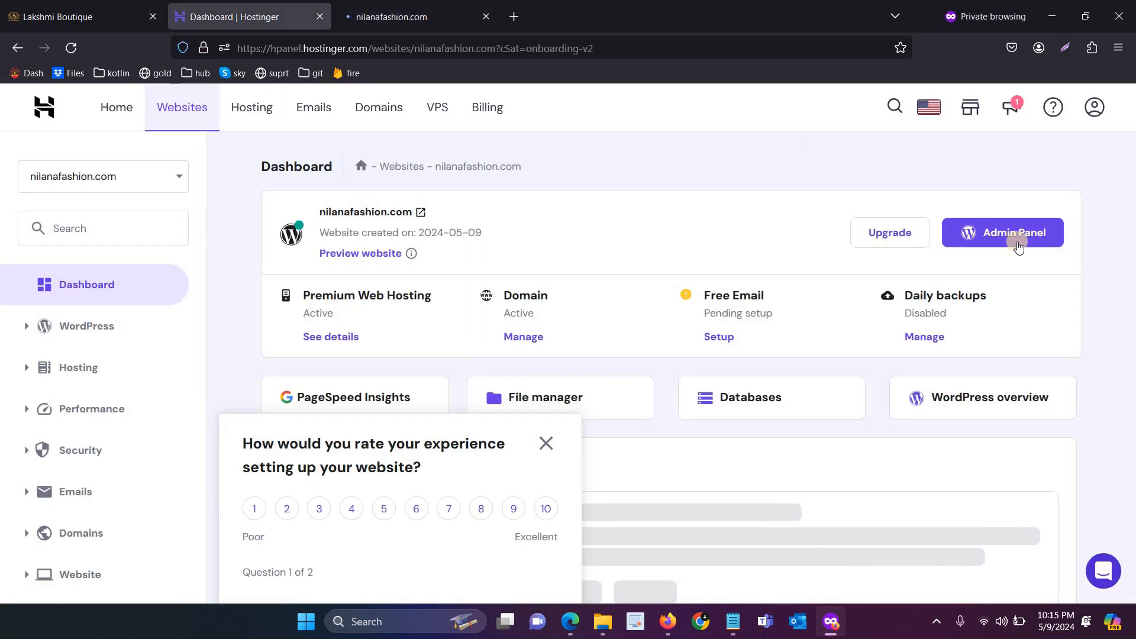
click(1017, 247)
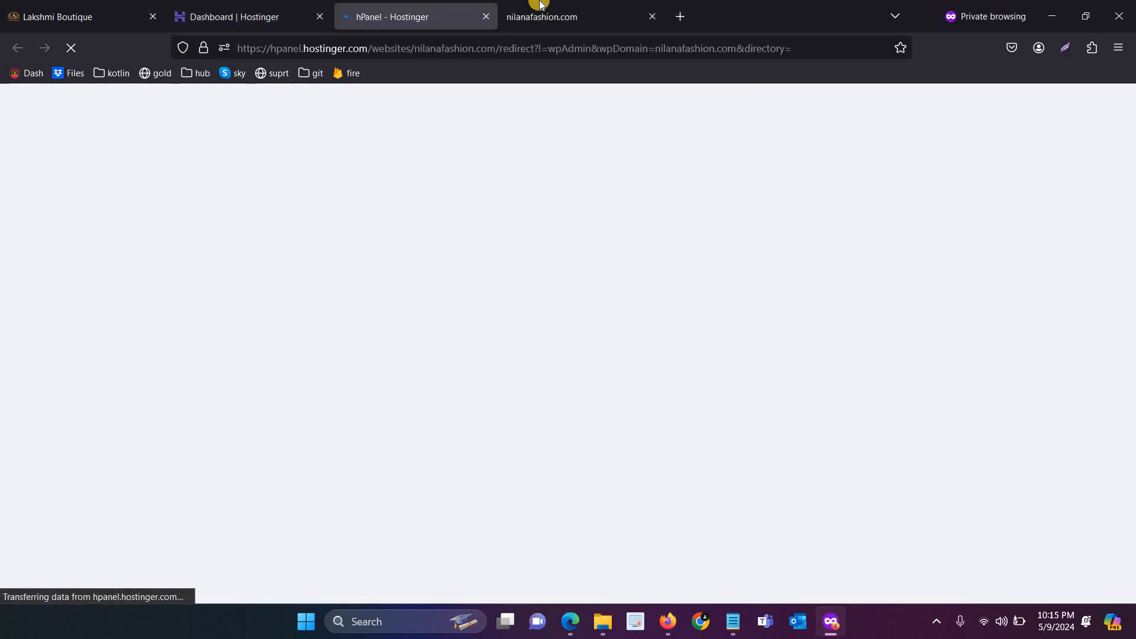
click(651, 17)
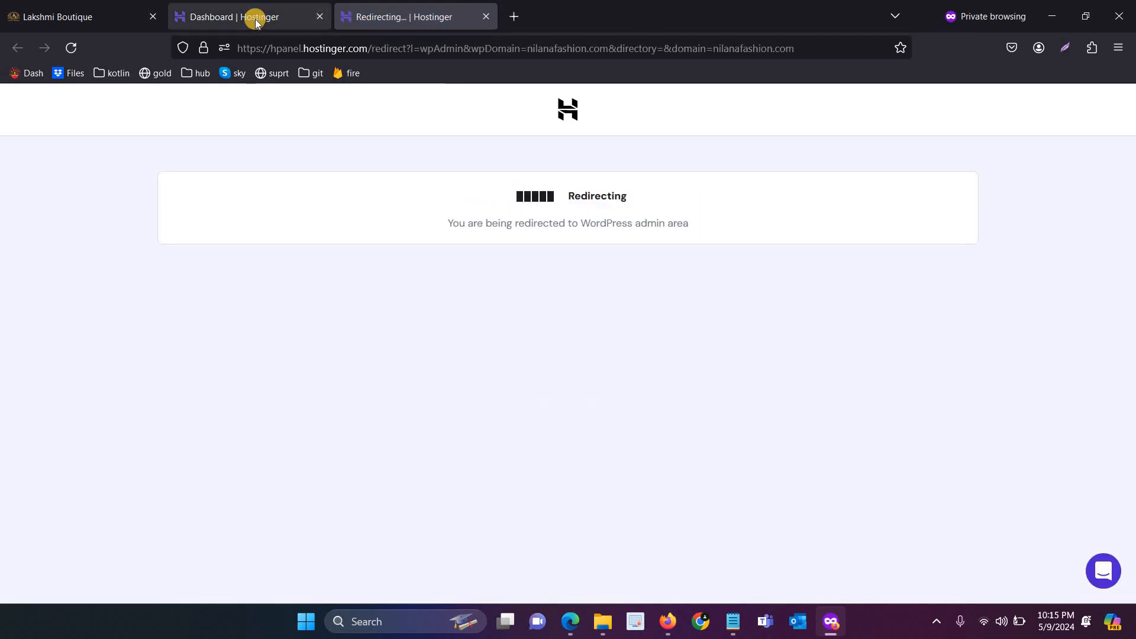
Load nilanafashion.com/wp-admin in a new tab and switch to the WordPress Dashboard tab
click(513, 14)
text(nil)
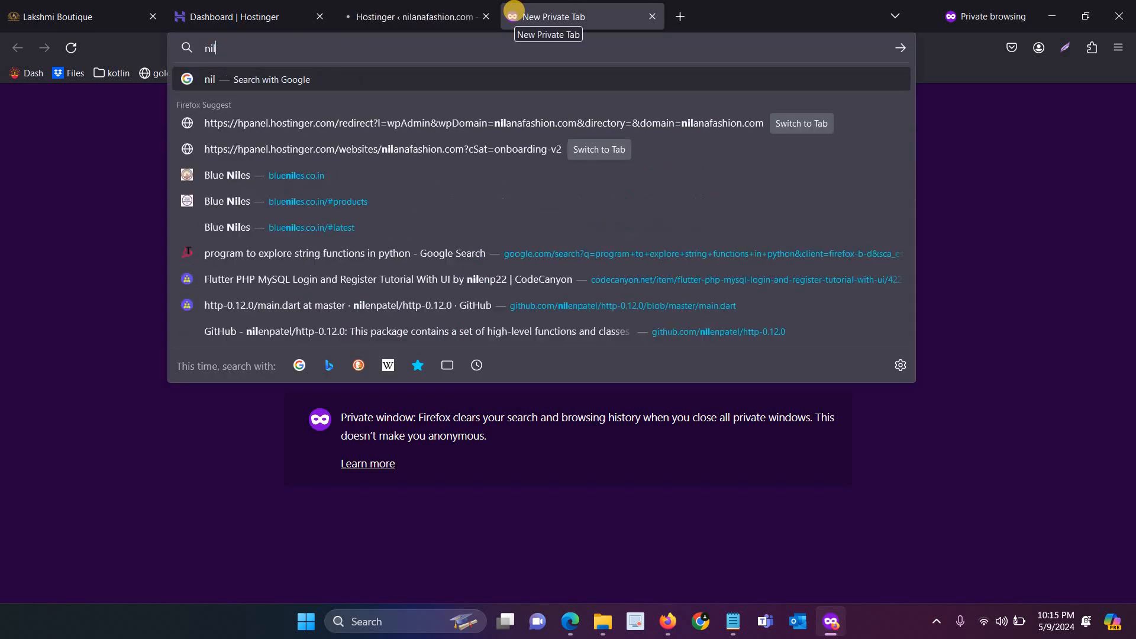
text(anafa)
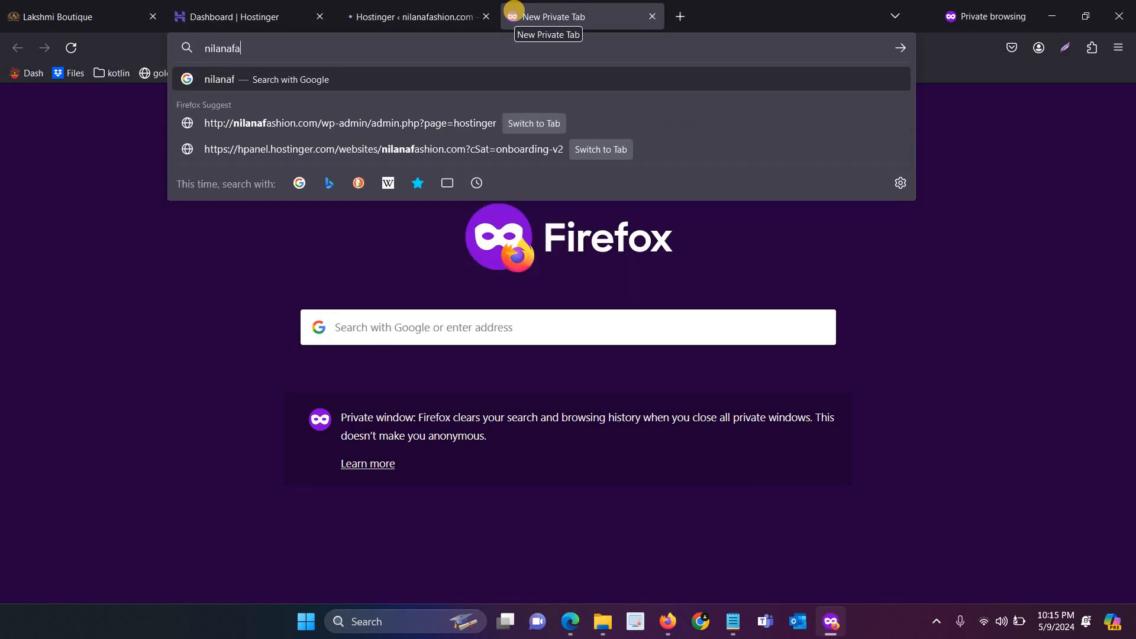
text(shion/c)
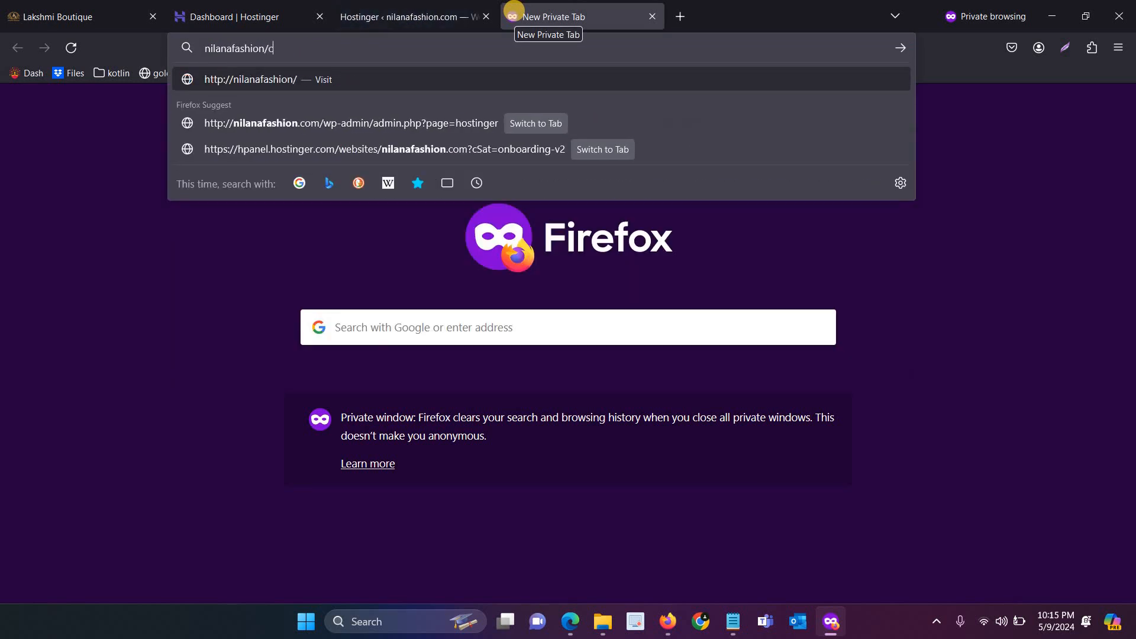
key(BackSpace)
key(BackSpace)
text(.com/wp-admi)
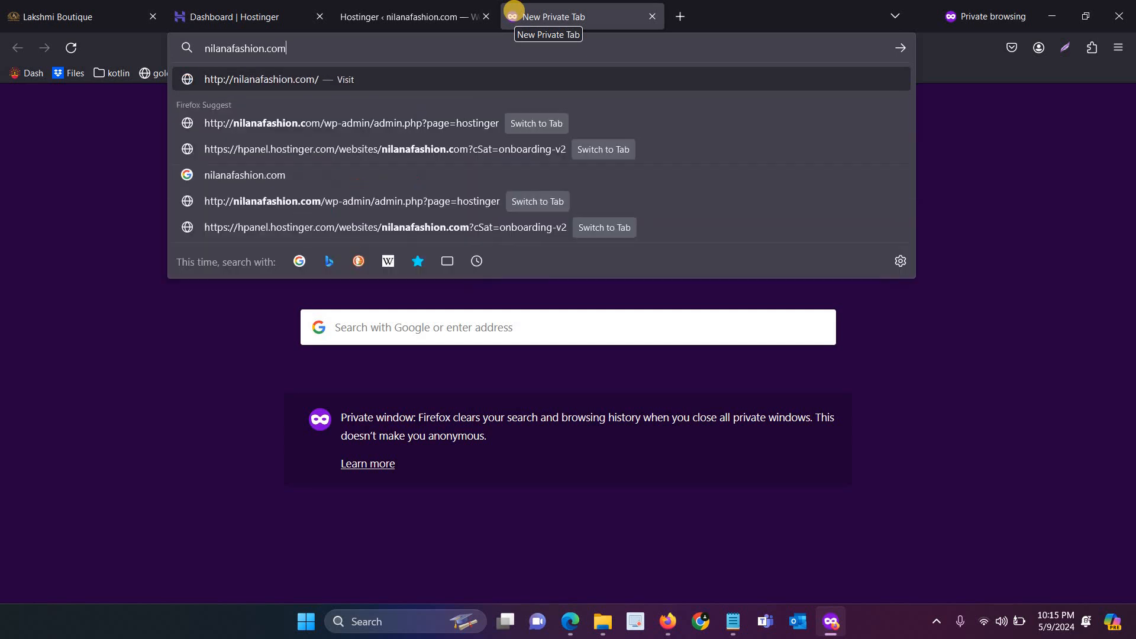
text(n)
key(Return)
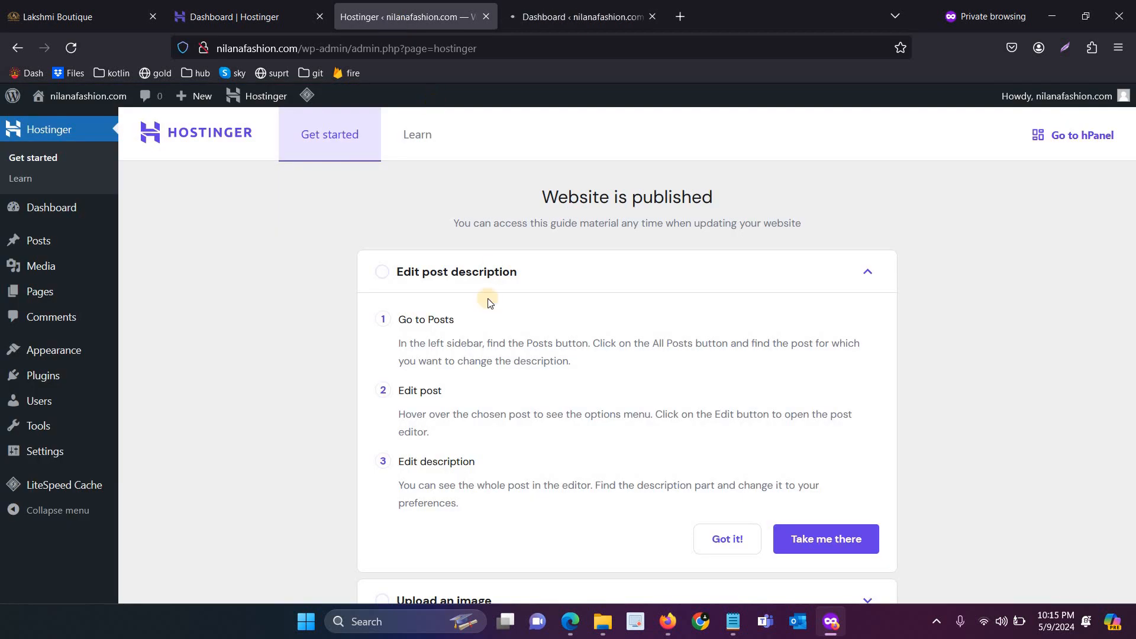
click(628, 5)
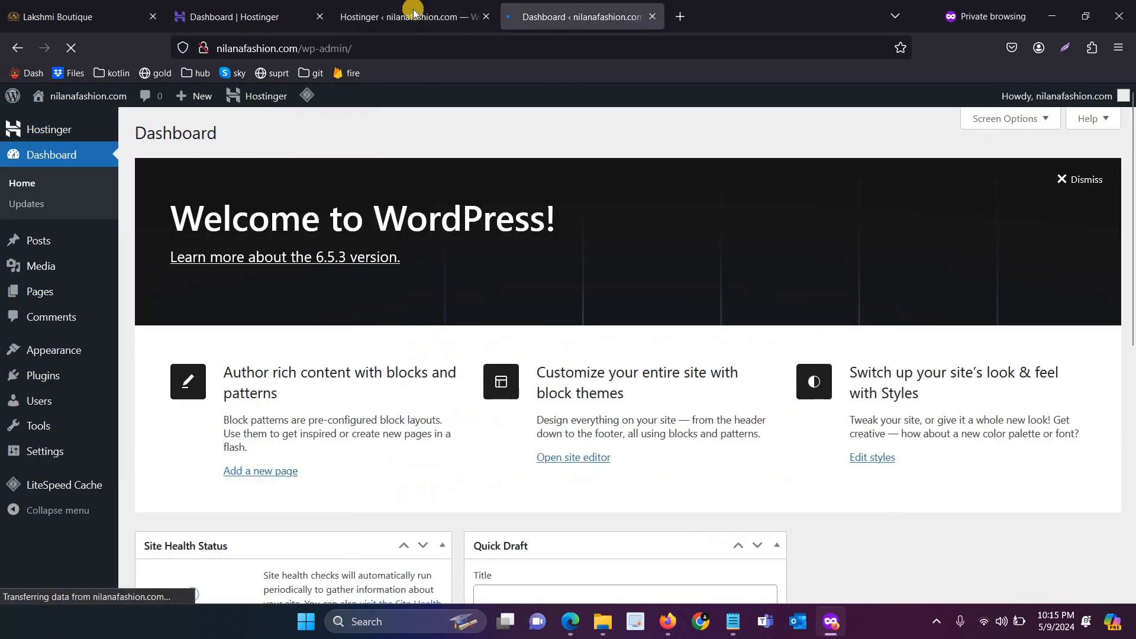
Deactivate and delete the LiteSpeed Cache plugin from the installed plugins list
click(485, 18)
click(20, 390)
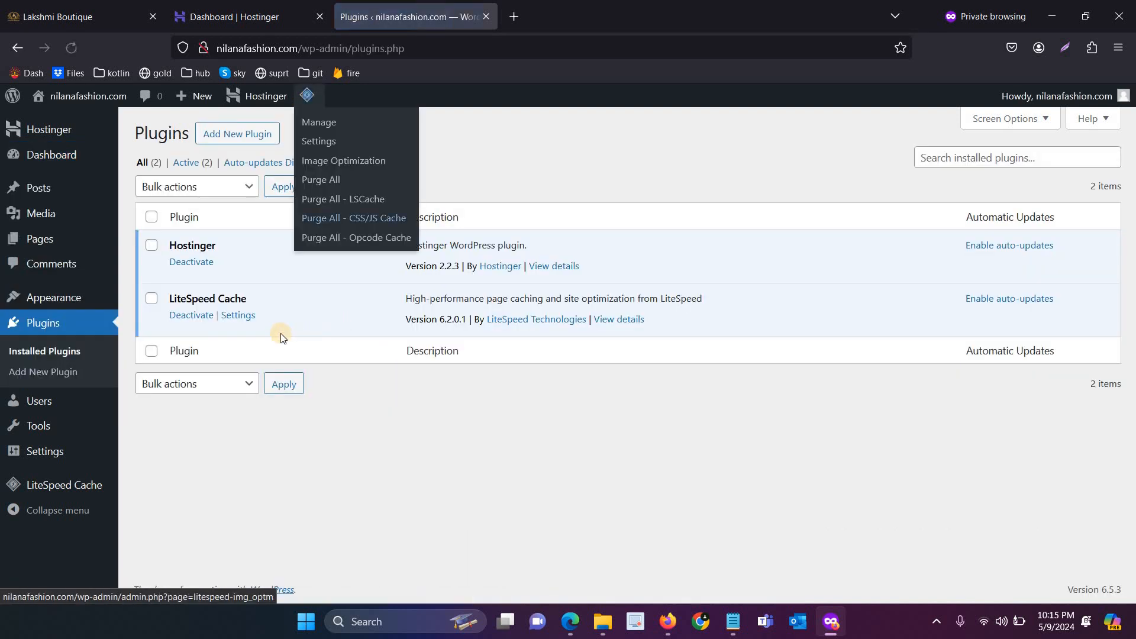
click(205, 320)
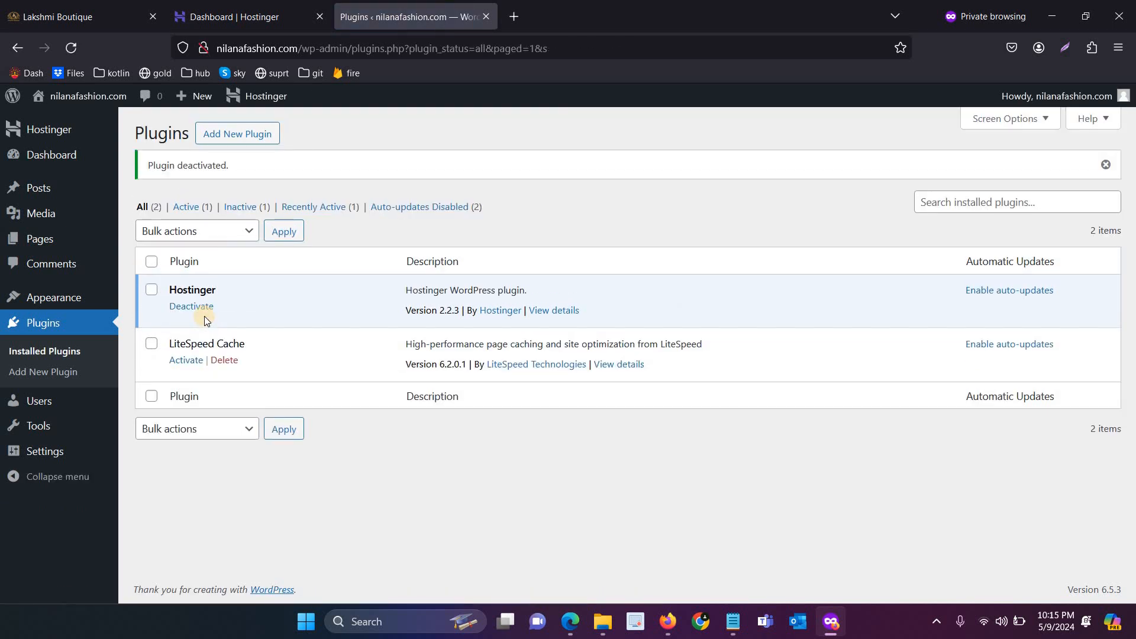
click(222, 360)
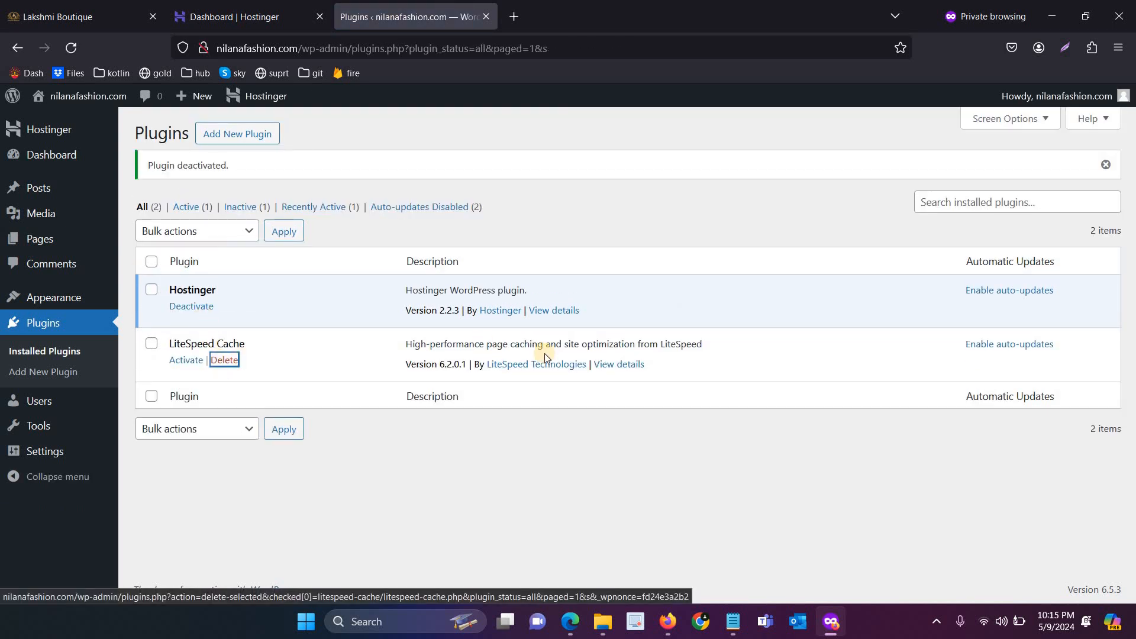
click(636, 369)
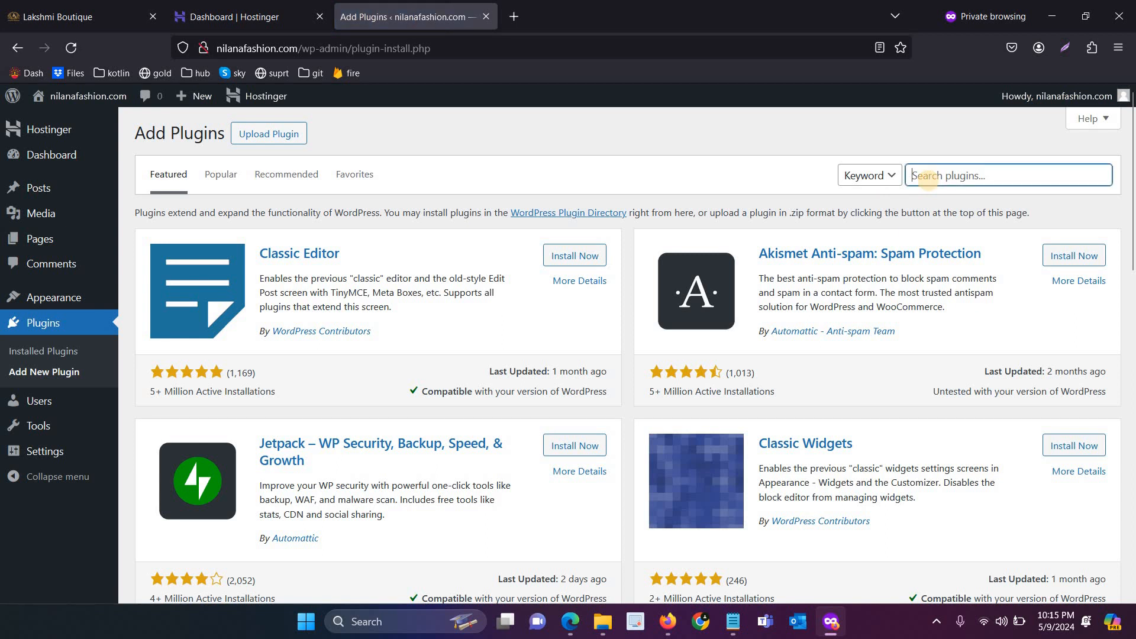
Search plugins for 'w3 fastest cache' and install WP Fastest Cache
text(w3)
key(Down)
key(Return)
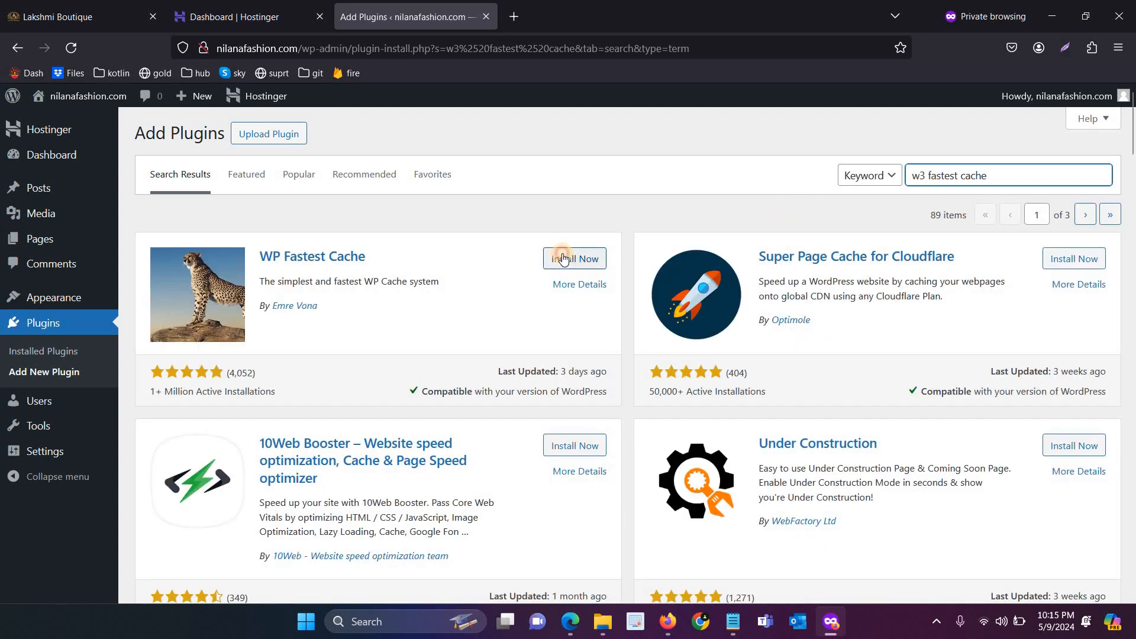
click(563, 258)
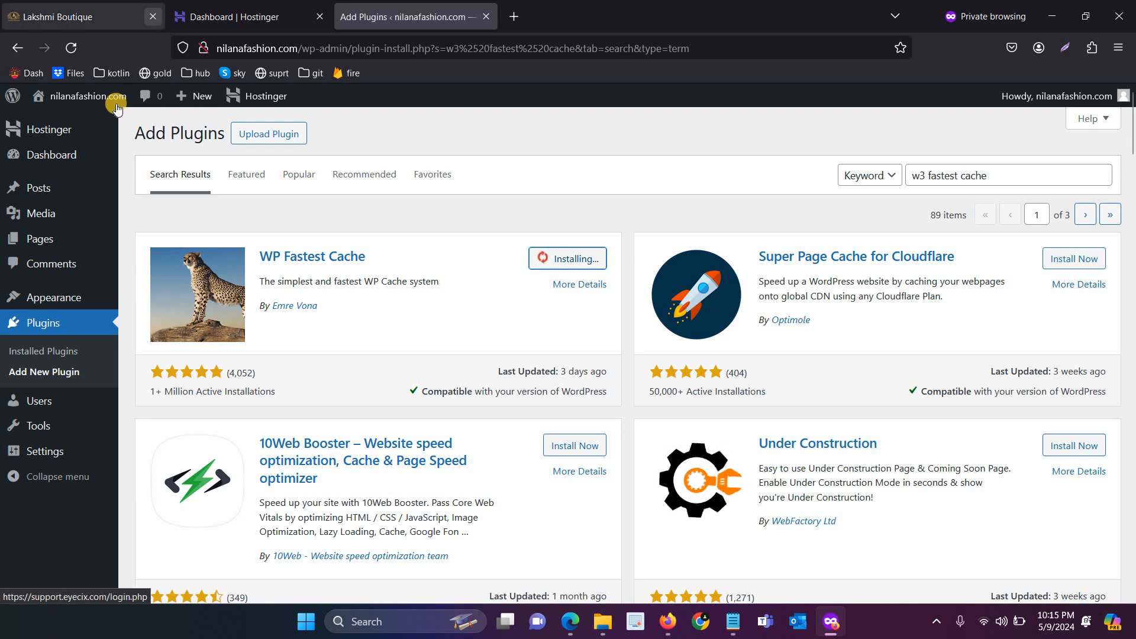
Open the live nilanafashion.com site in a new tab and look it over
ctrl+click(99, 113)
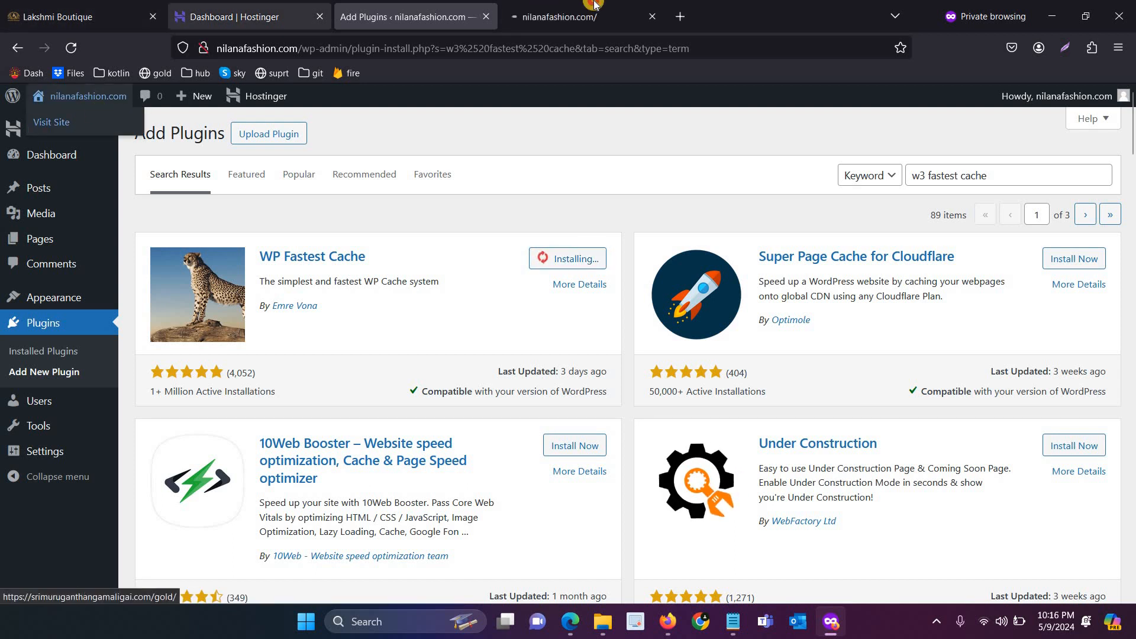
click(595, 5)
scroll(811, 409, down, 10)
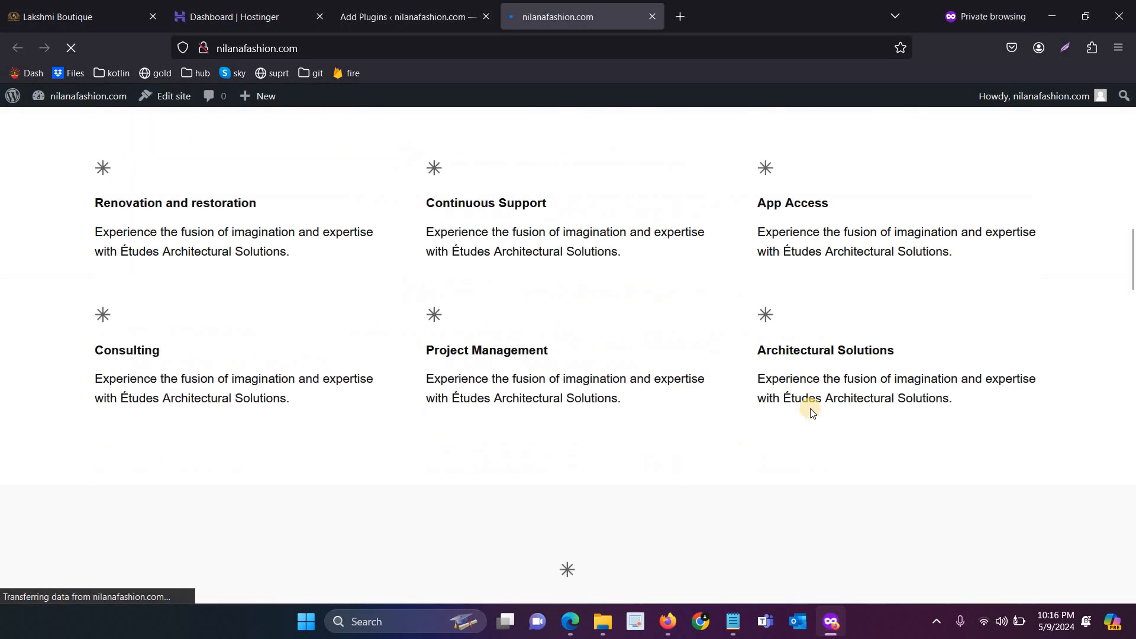
scroll(810, 409, down, 15)
scroll(811, 408, up, 10)
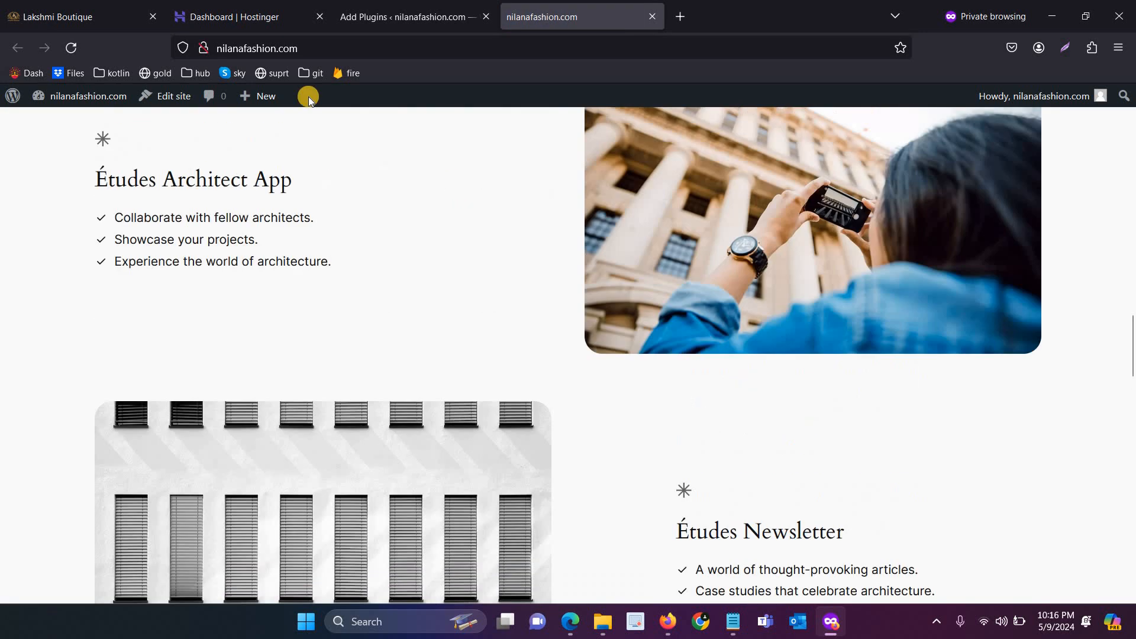
scroll(308, 100, up, 10)
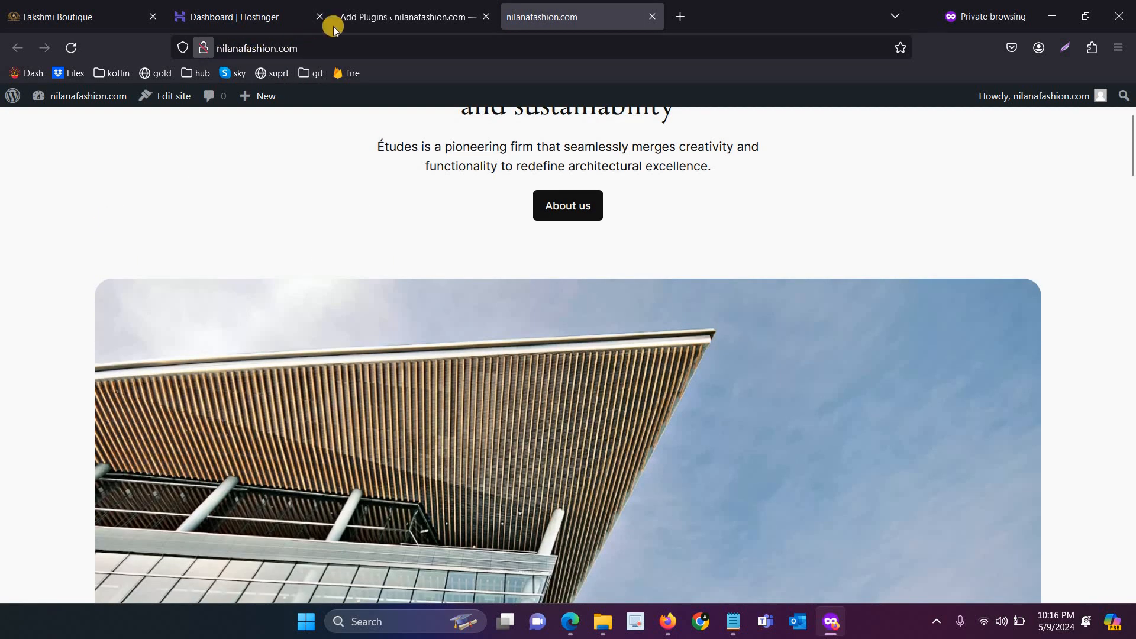
click(254, 12)
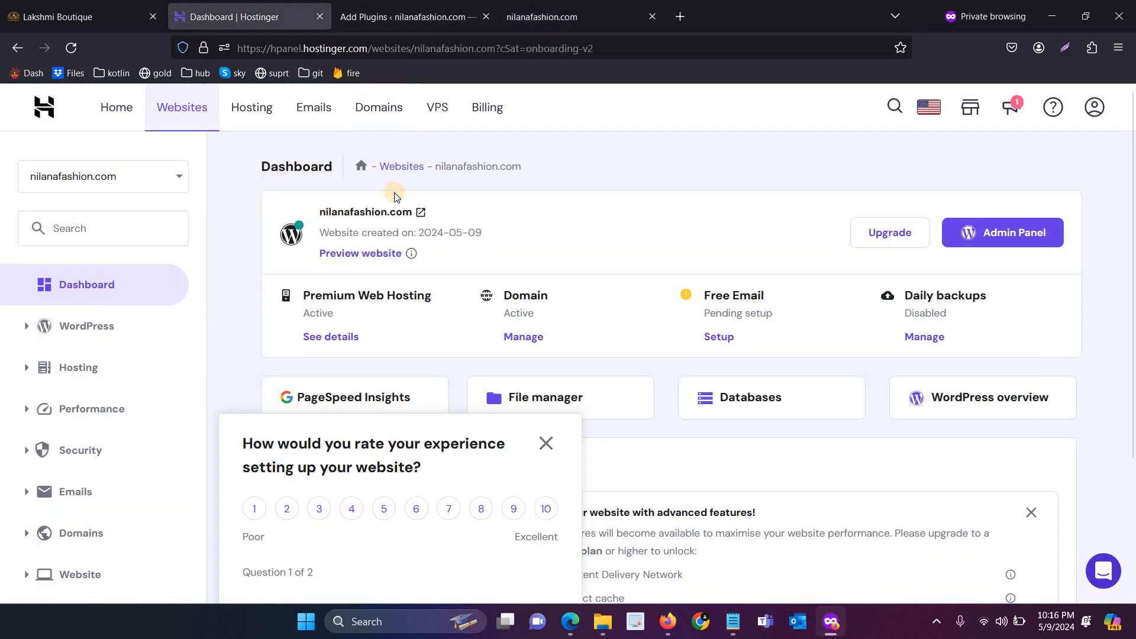
click(397, 26)
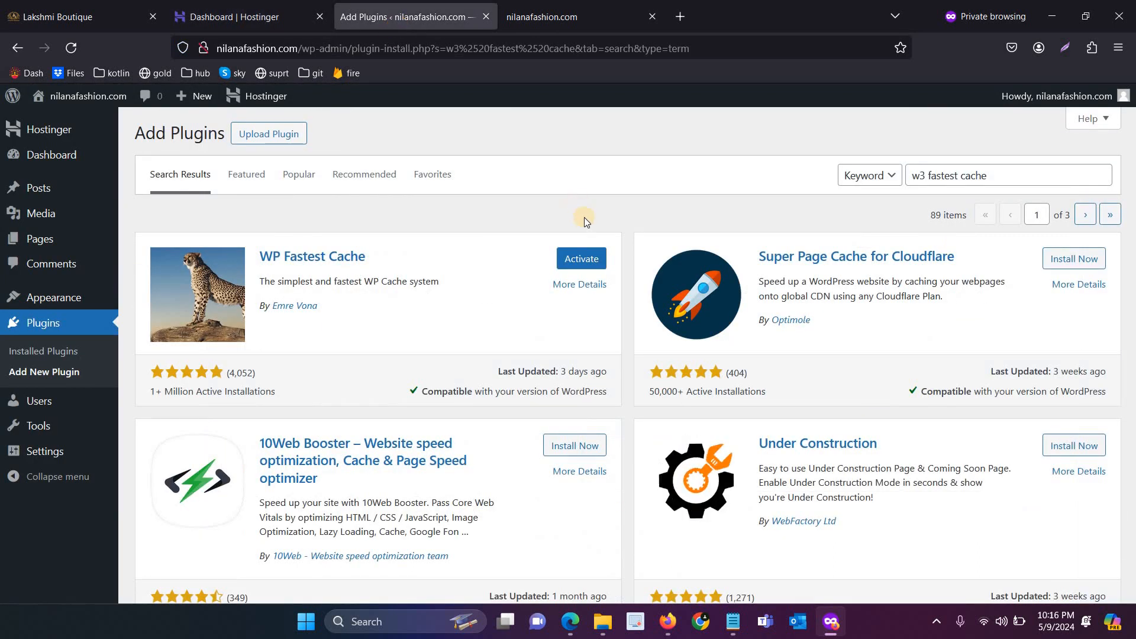
Activate WP Fastest Cache and reload the live site to show Clear Cache
click(582, 259)
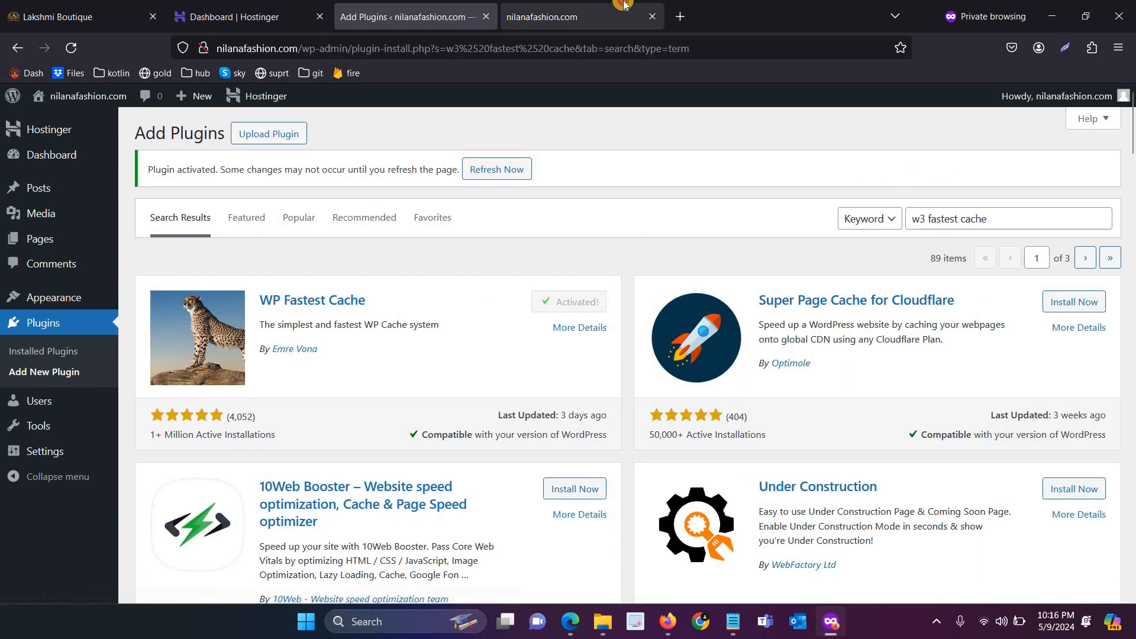
click(615, 13)
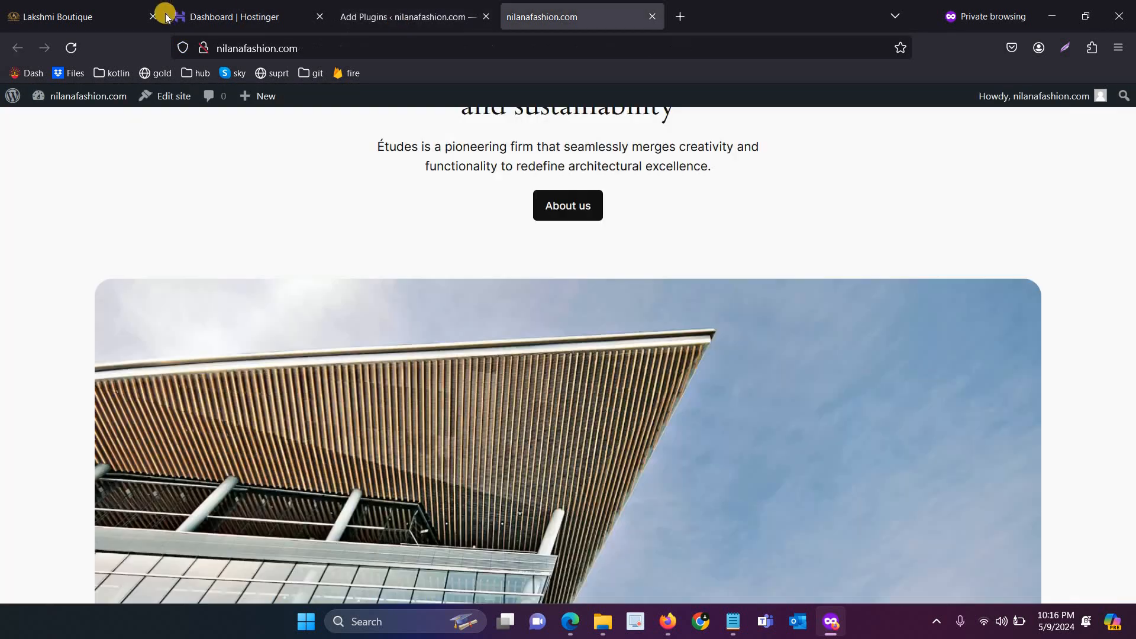
click(69, 48)
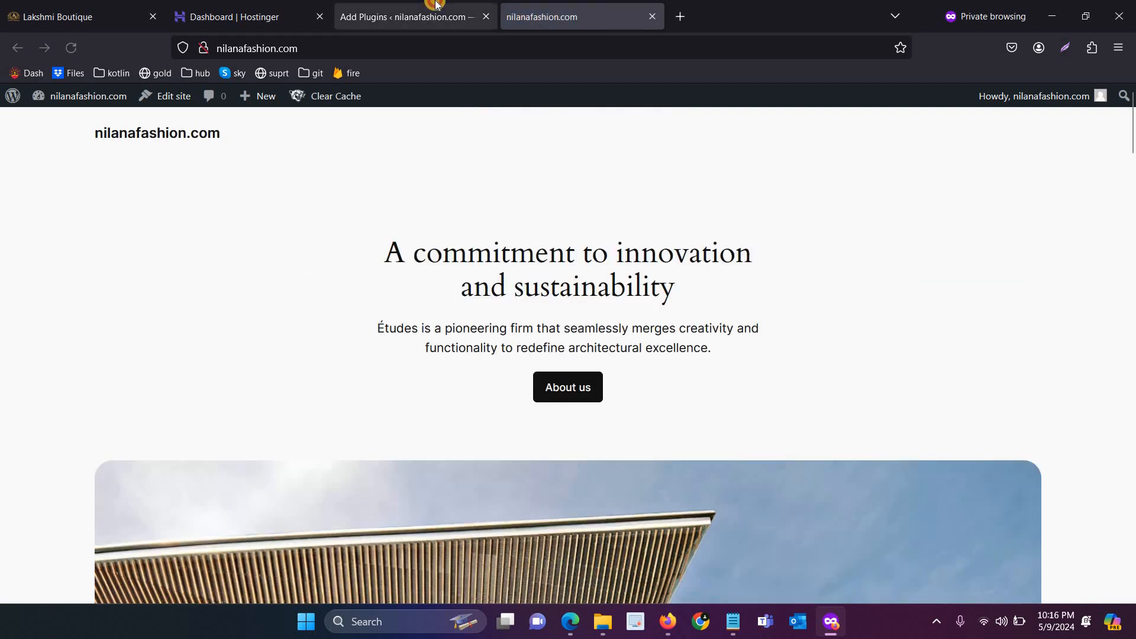
click(436, 12)
scroll(446, 314, down, 4)
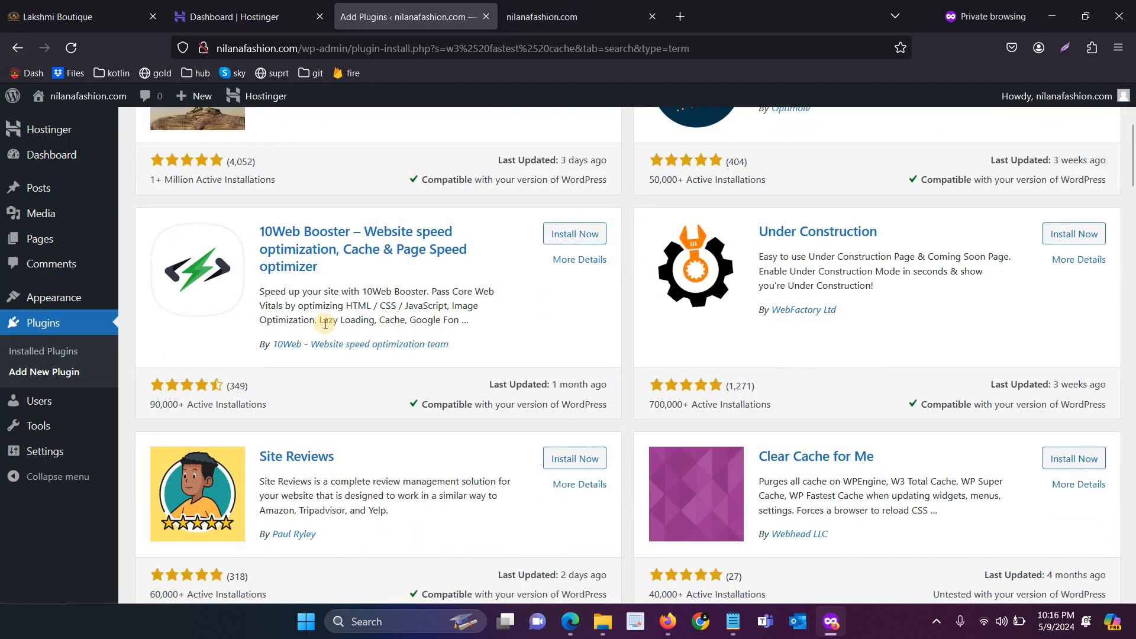
scroll(97, 299, up, 5)
Delete the Twenty Twenty-Three theme from the installed themes
mouse_move(77, 297)
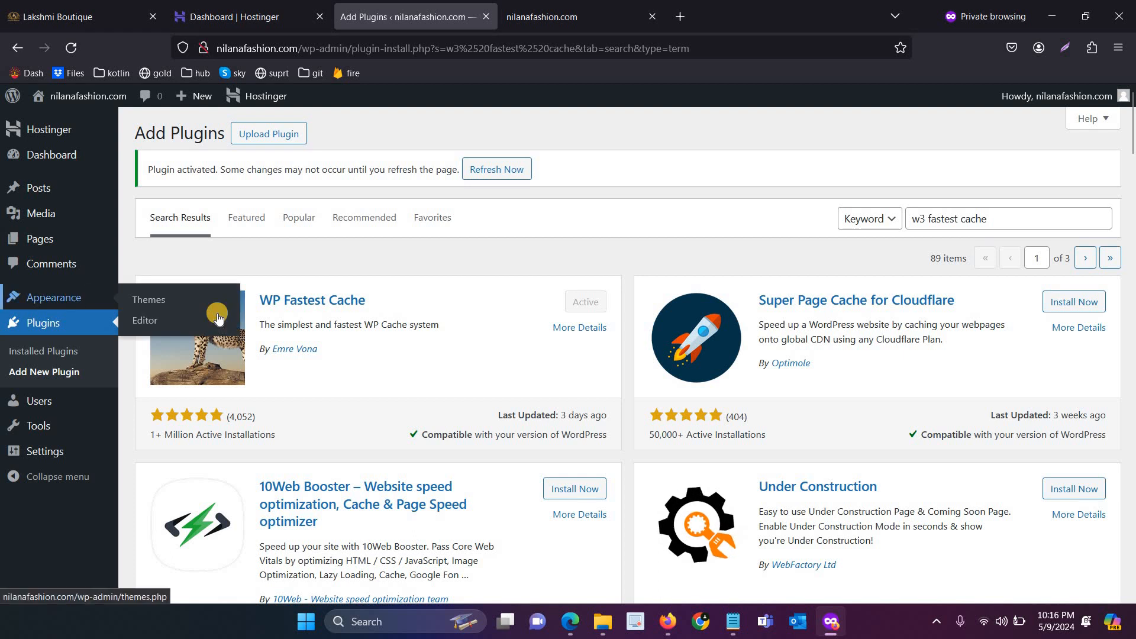
click(181, 304)
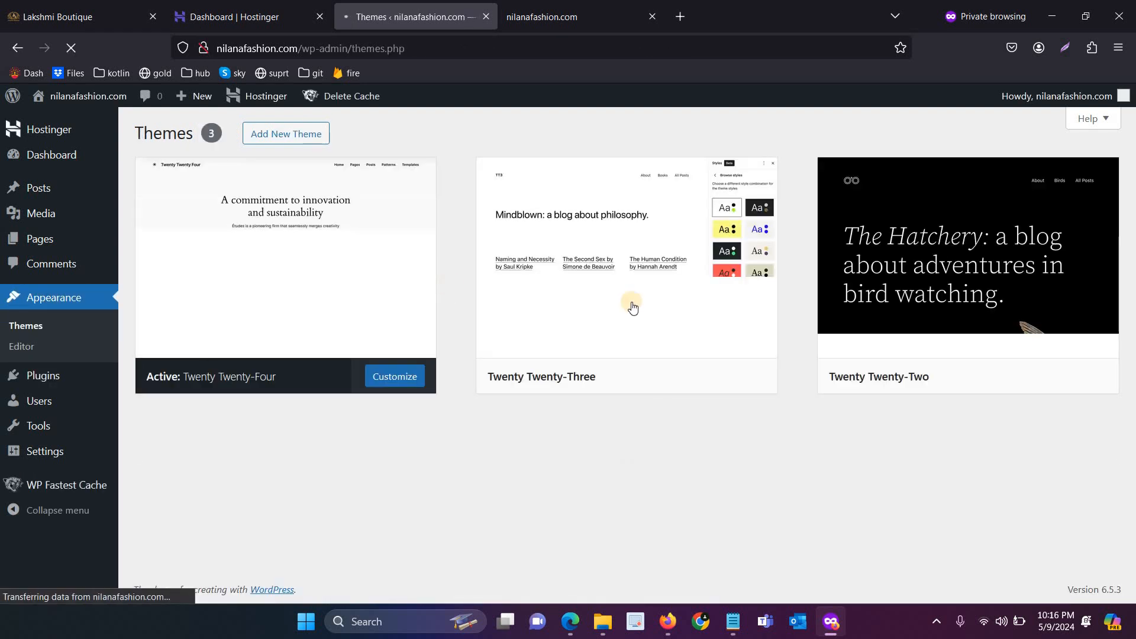
mouse_move(636, 261)
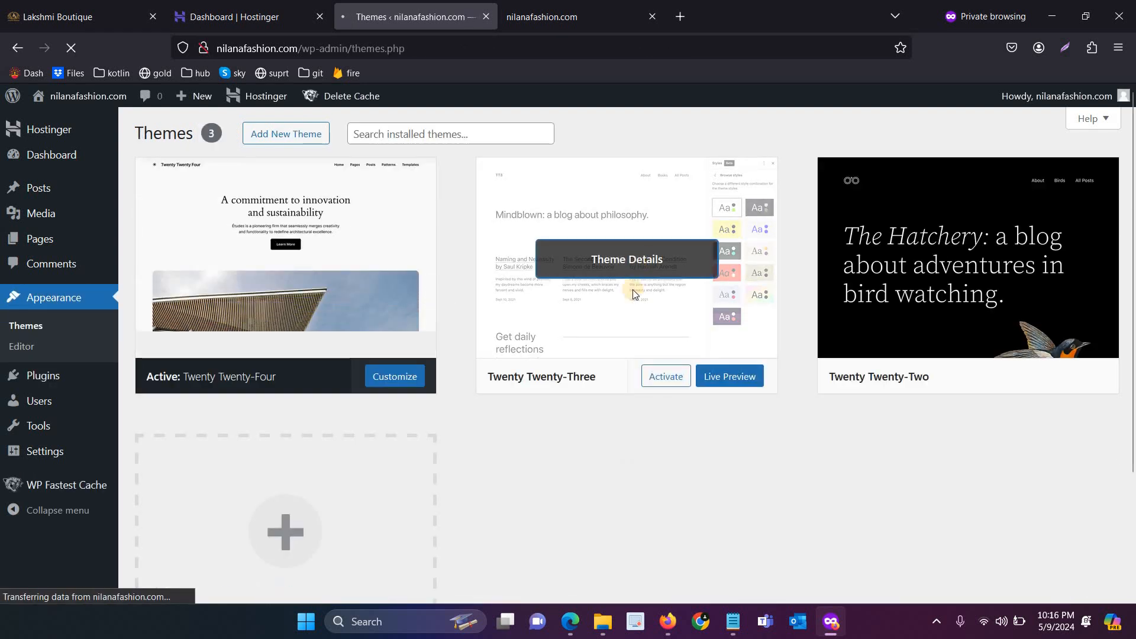
click(634, 290)
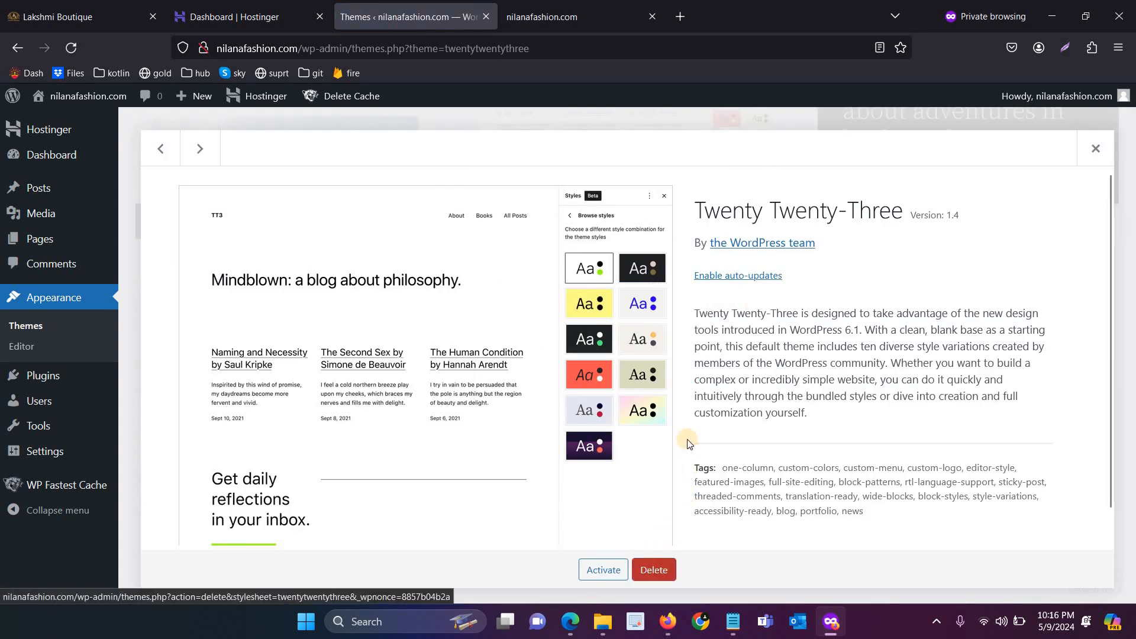
click(654, 569)
click(639, 380)
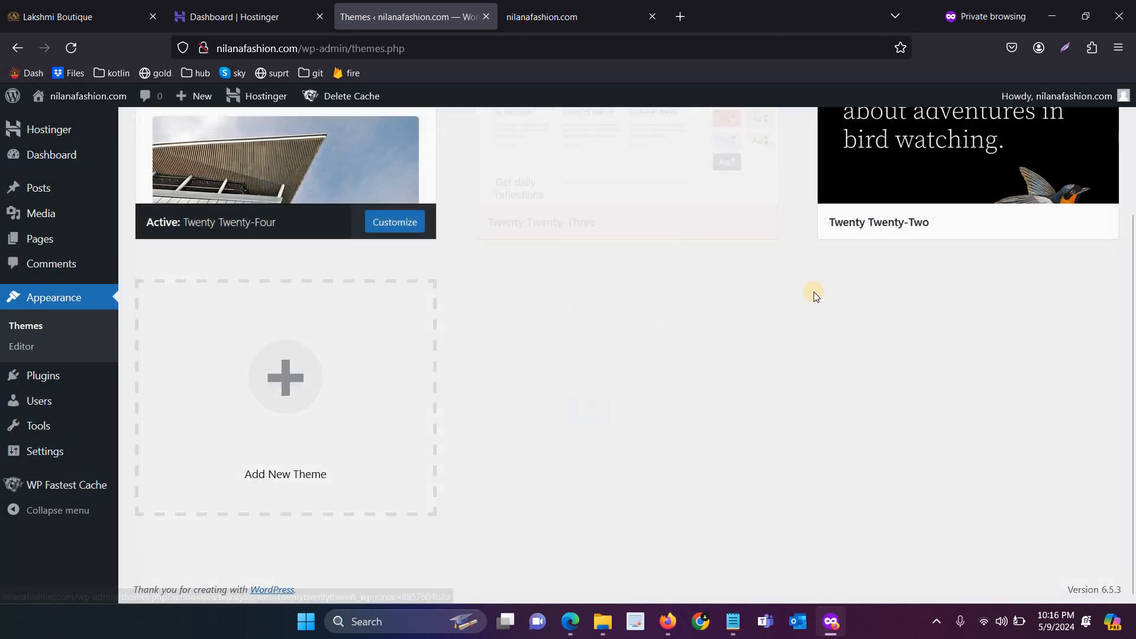
Delete the Twenty Twenty-Two theme as well, leaving only Twenty Twenty-Four
click(618, 269)
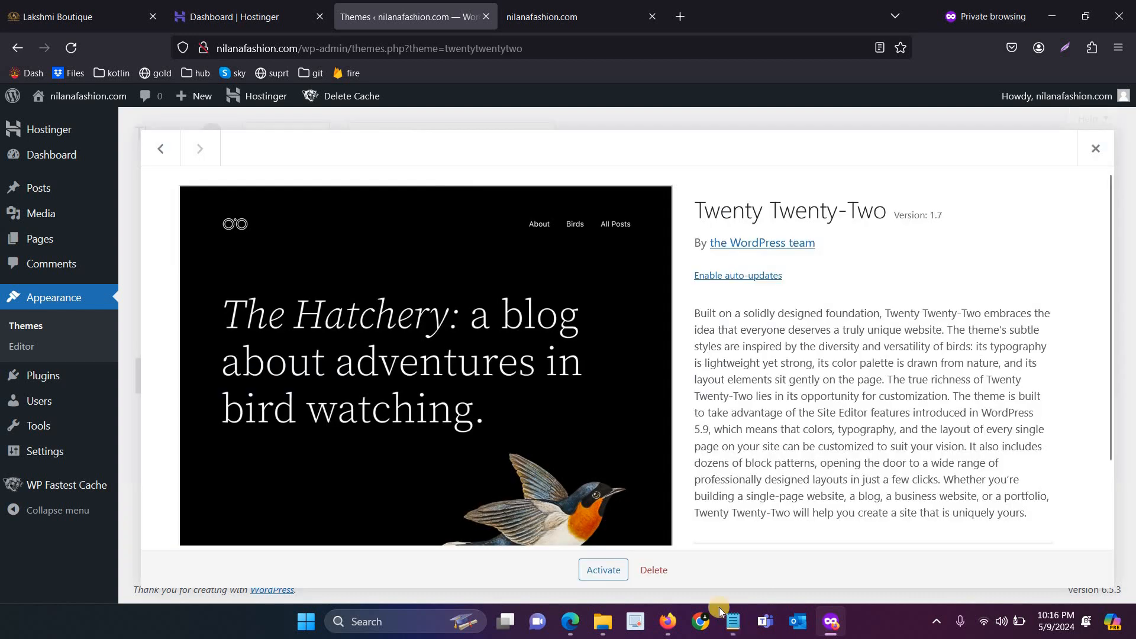
click(656, 570)
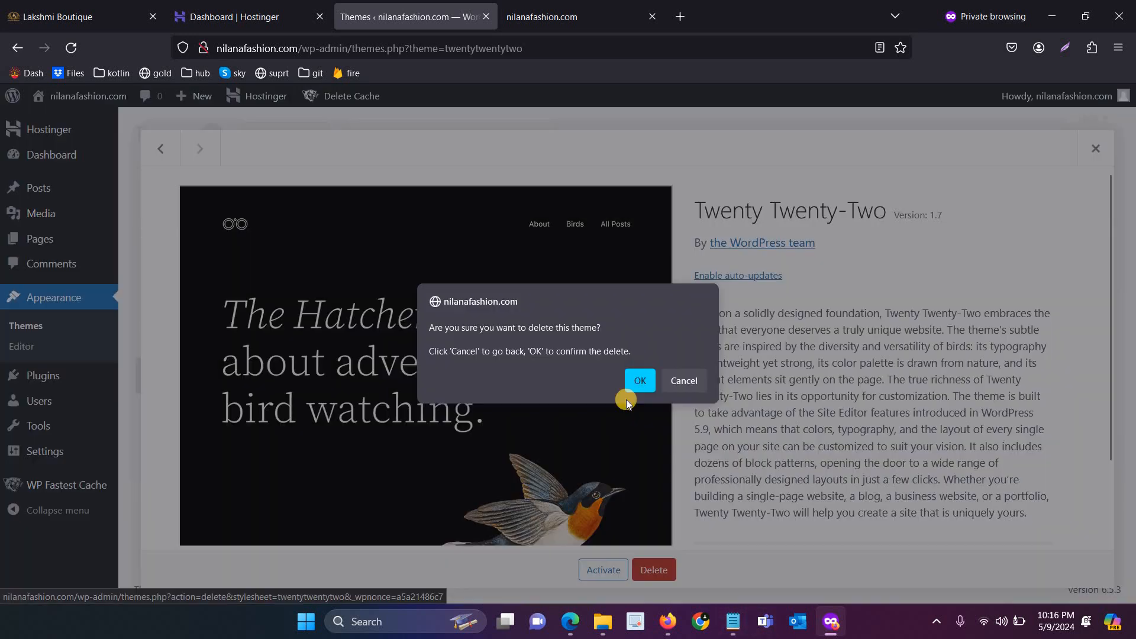
click(636, 382)
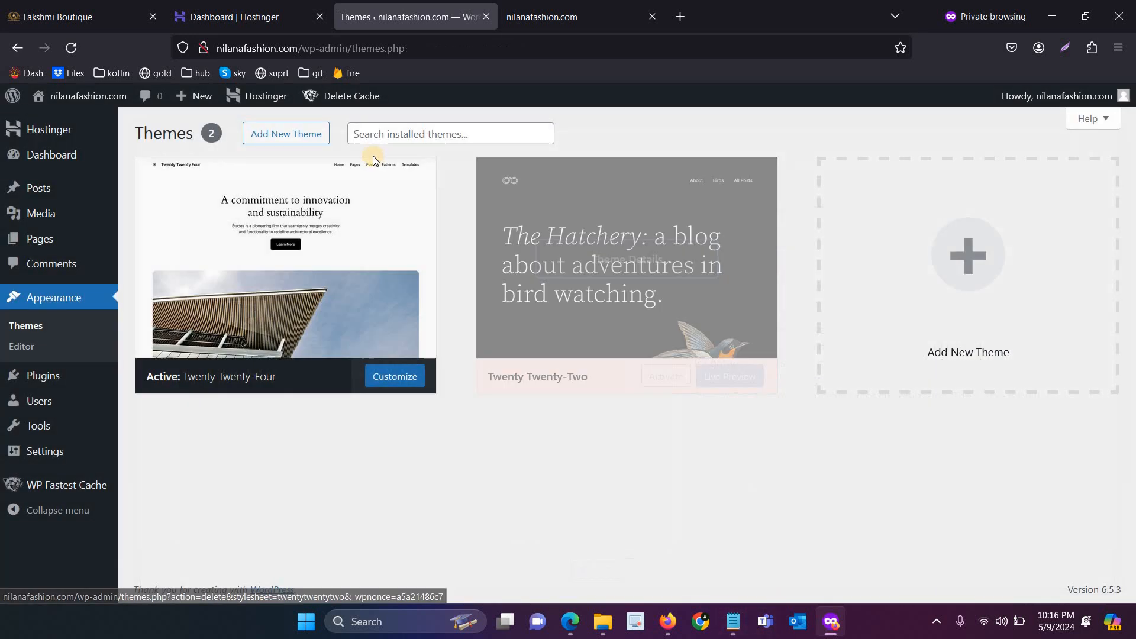
click(373, 155)
scroll(530, 231, up, 2)
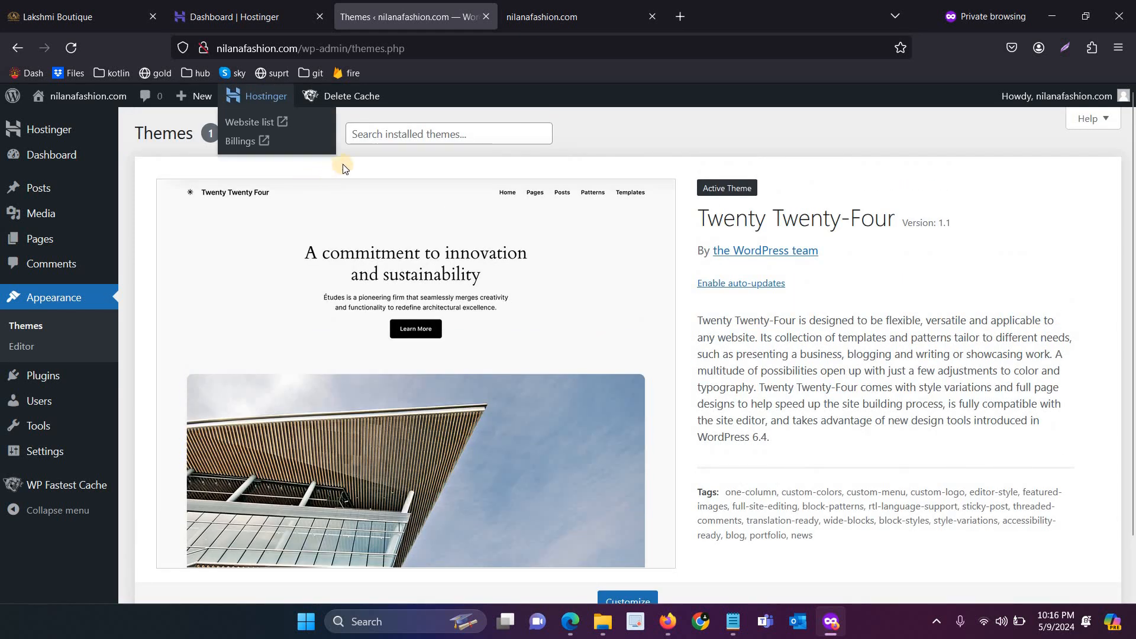
click(299, 140)
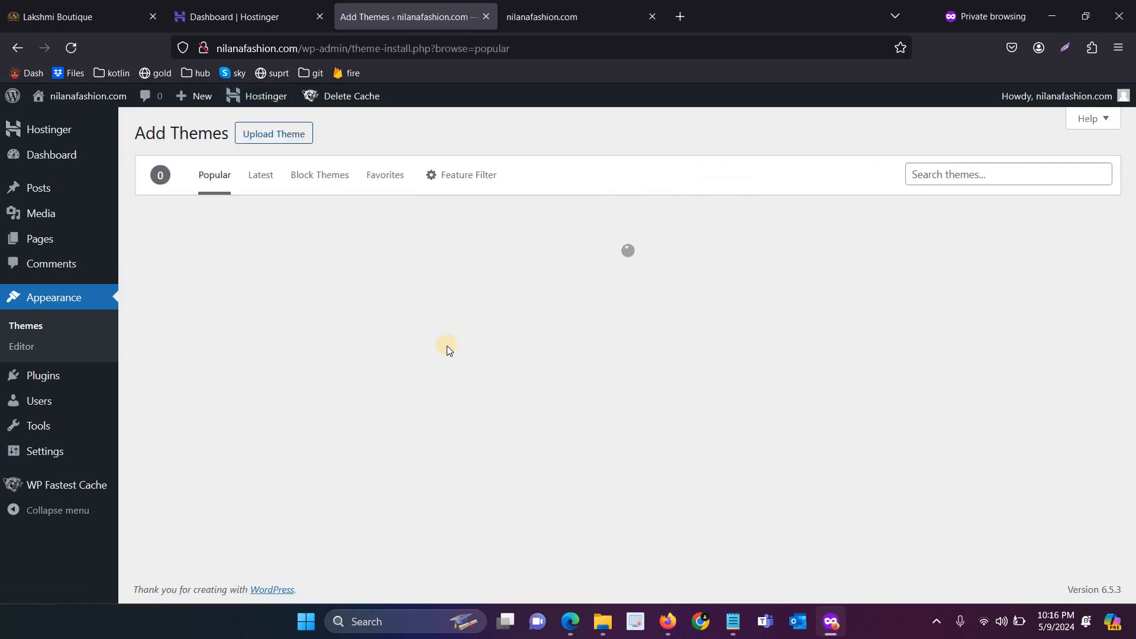
Reveal the theme zip upload form, then search for woostify and preview the Woostify theme
click(265, 137)
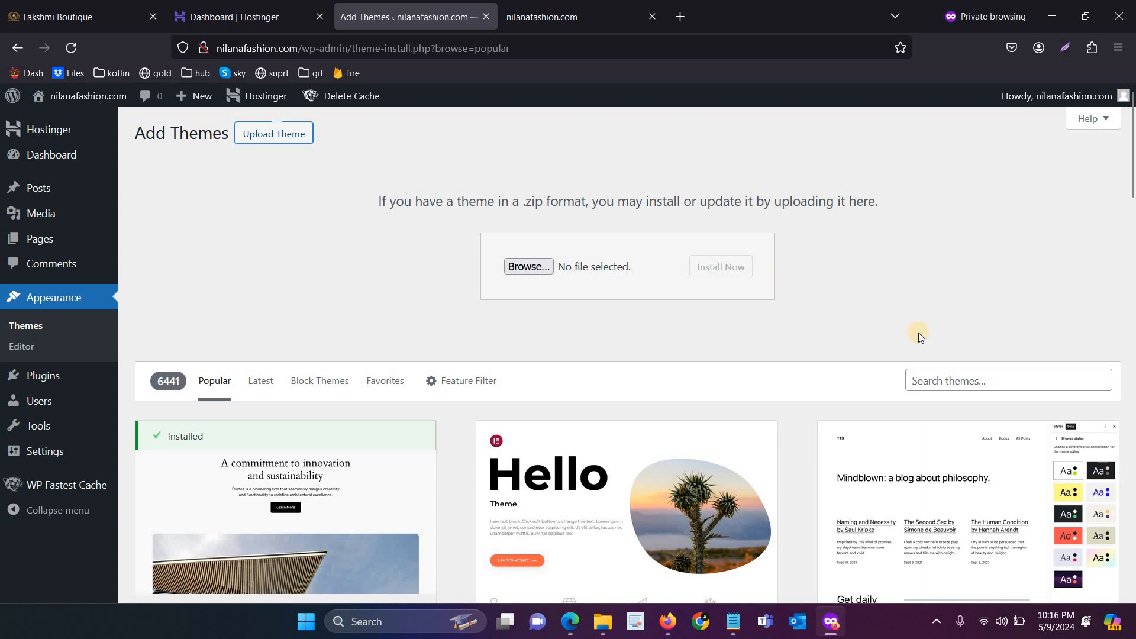
click(922, 380)
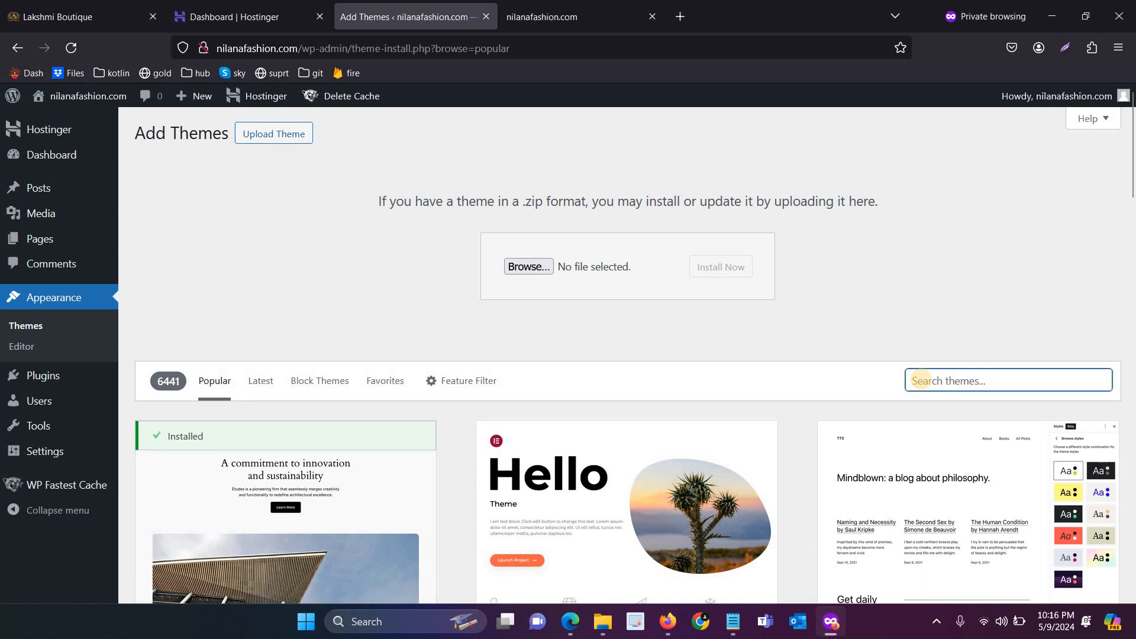
text(woostify)
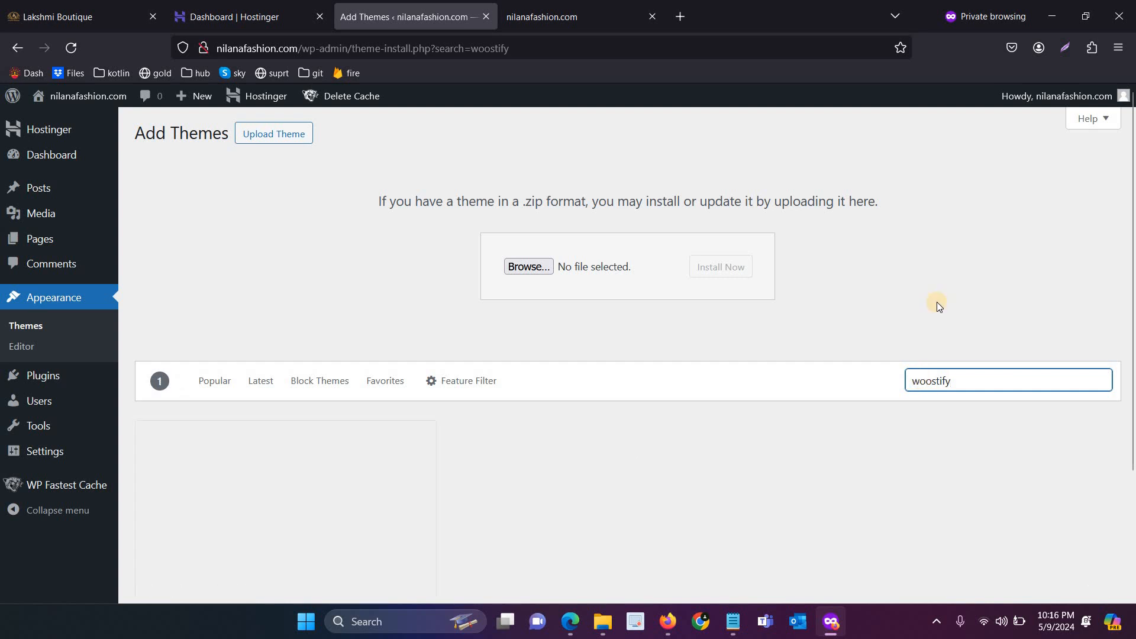
scroll(936, 301, down, 3)
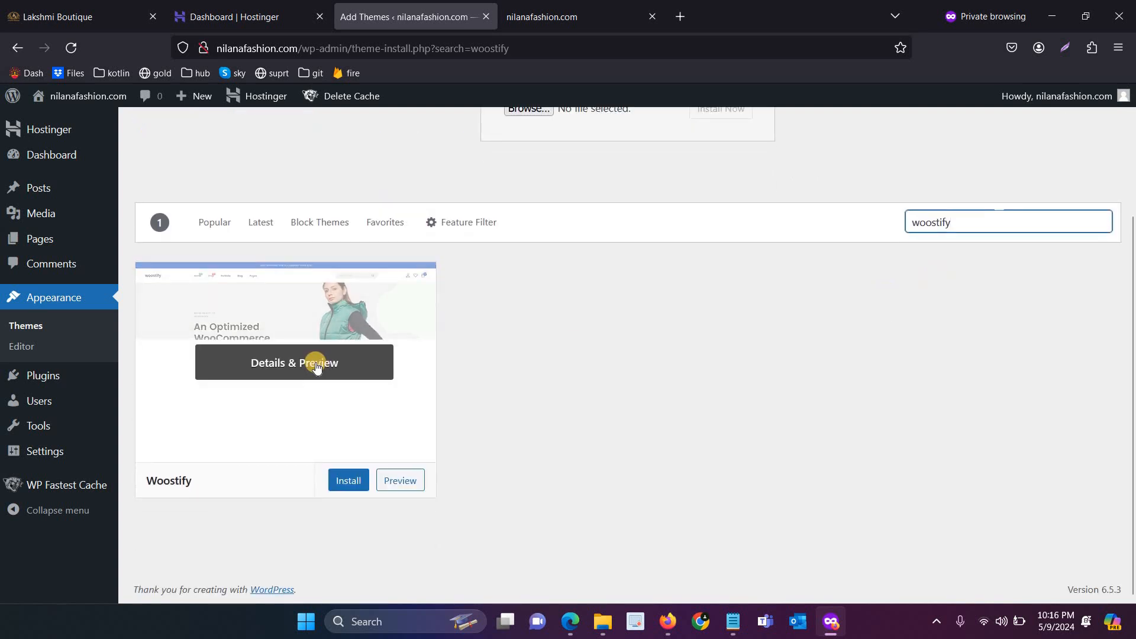
click(316, 364)
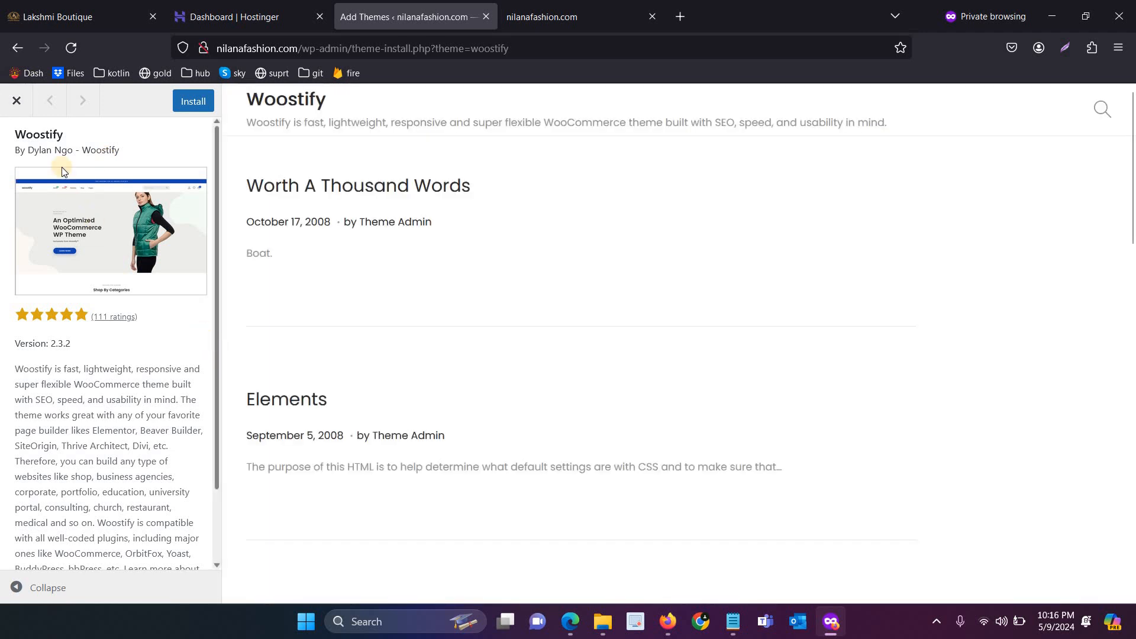
key(Escape)
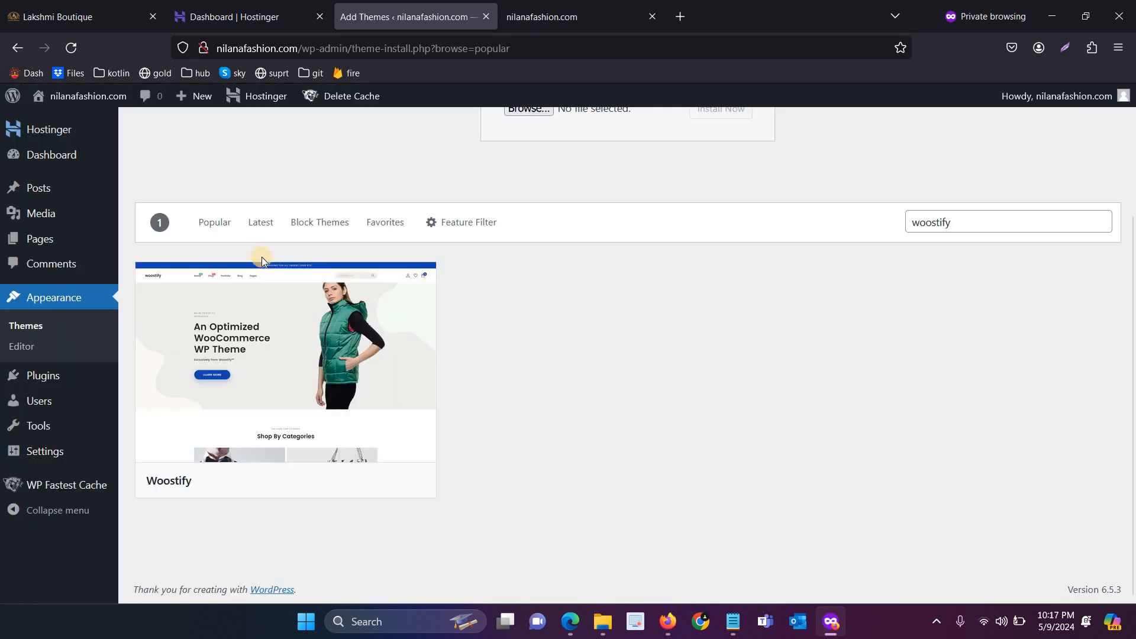
mouse_move(302, 328)
scroll(755, 173, up, 3)
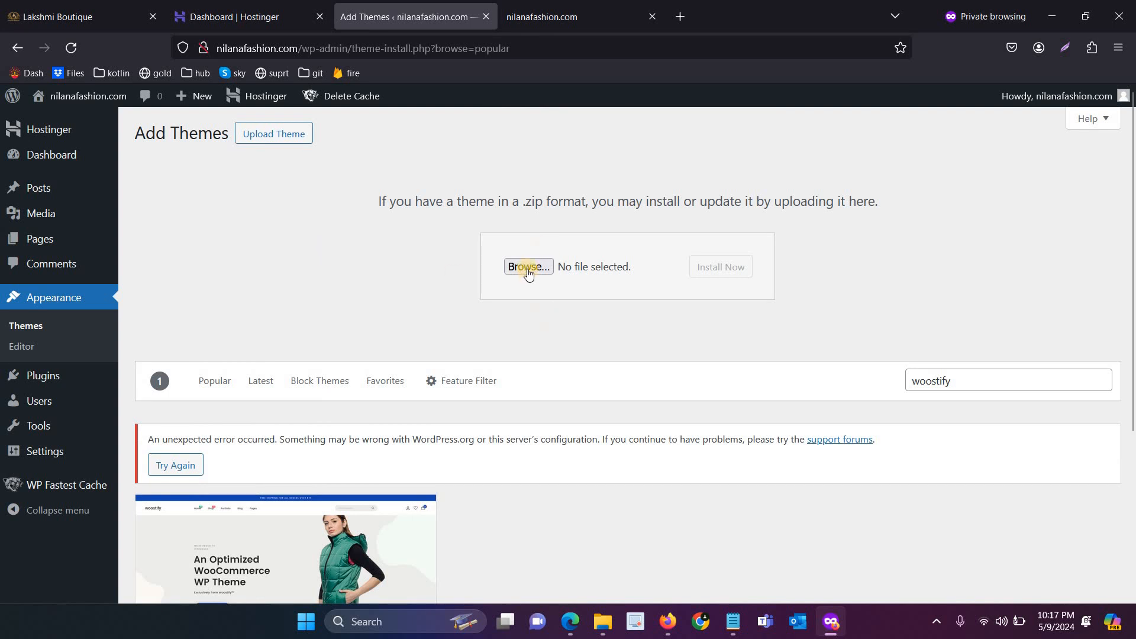
Upload the PressMart themeforest zip from Downloads > images and install it
click(528, 271)
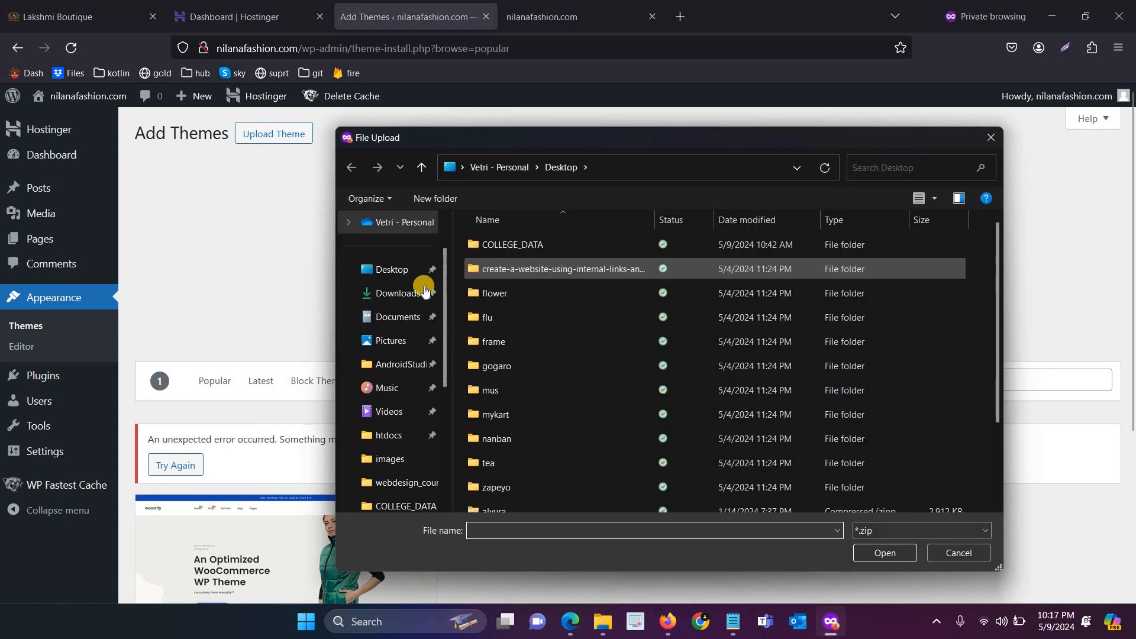
click(423, 290)
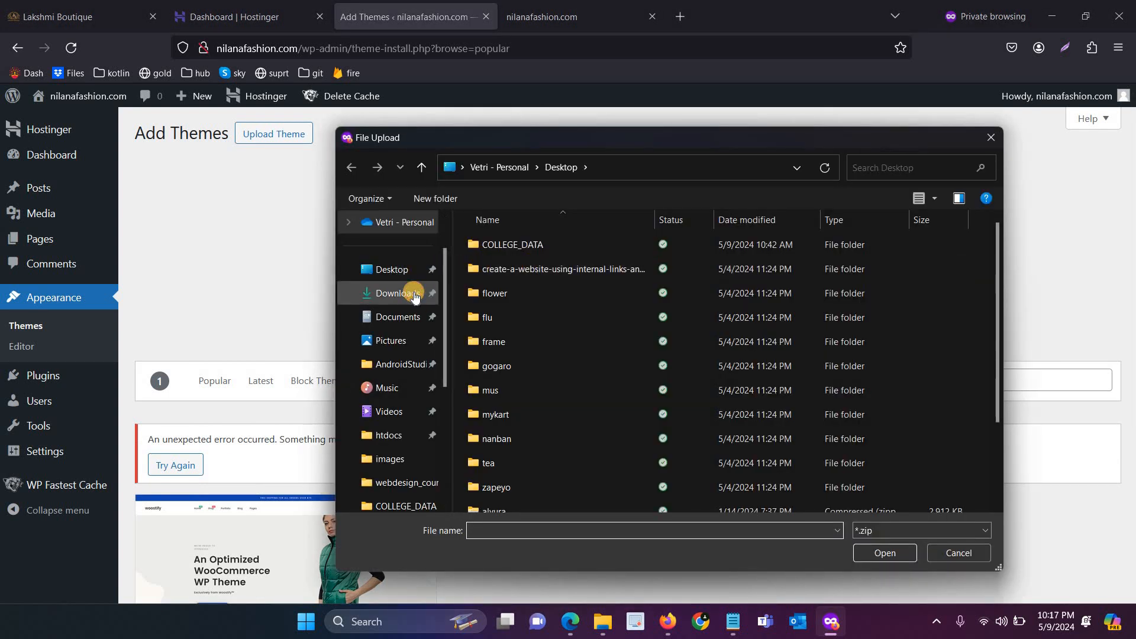
double_click(532, 279)
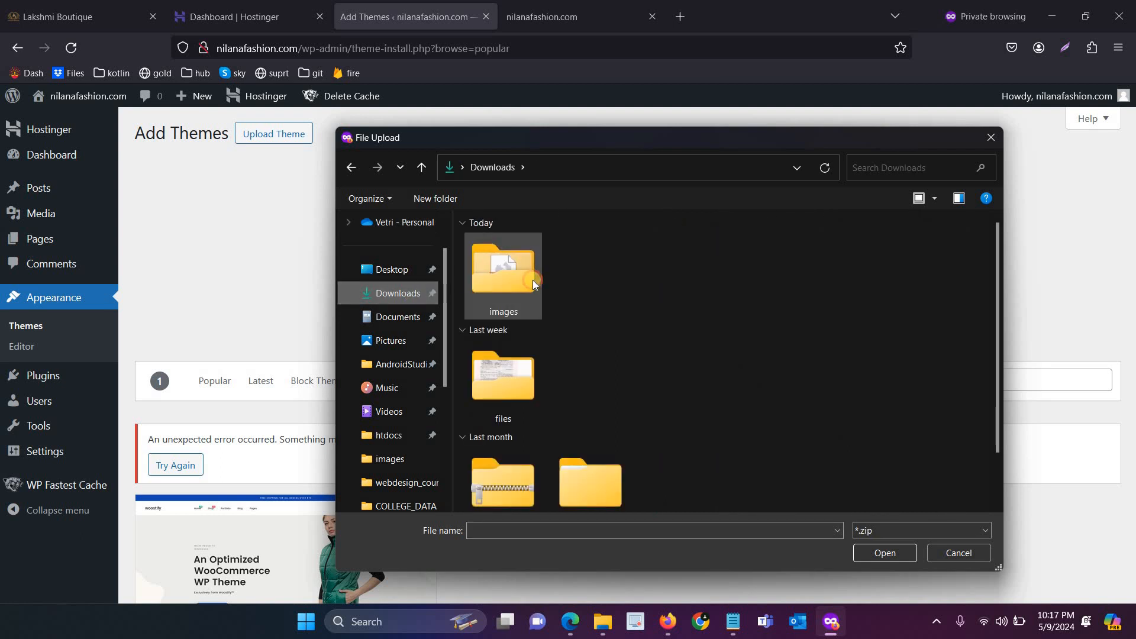
double_click(532, 291)
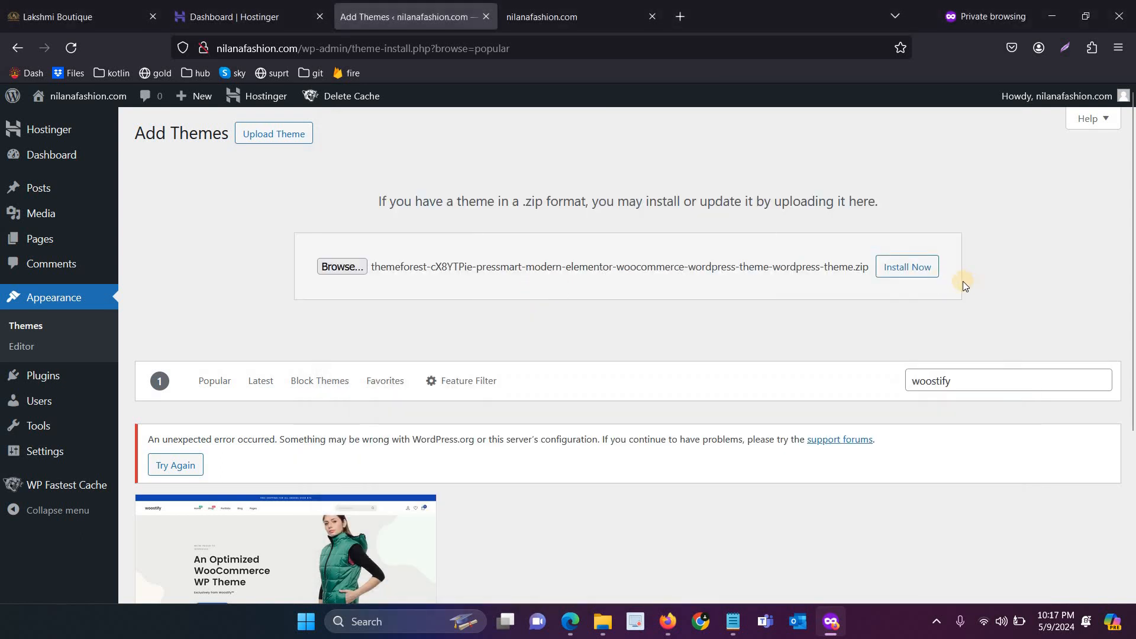
click(920, 274)
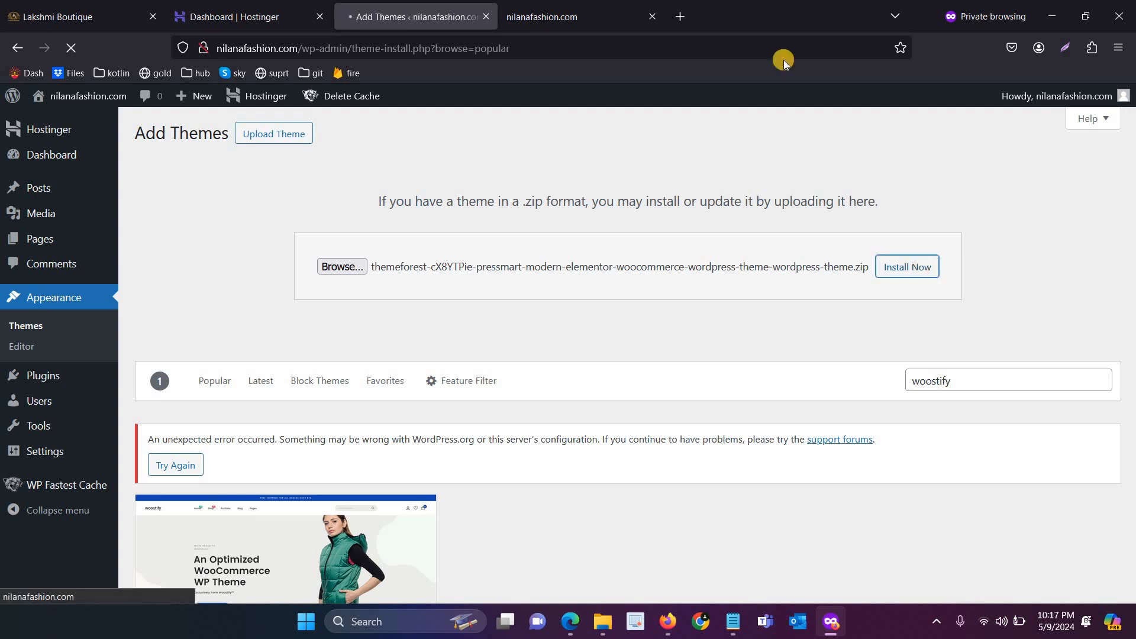
Reload the nilanafashion.com homepage in the site tab
click(569, 13)
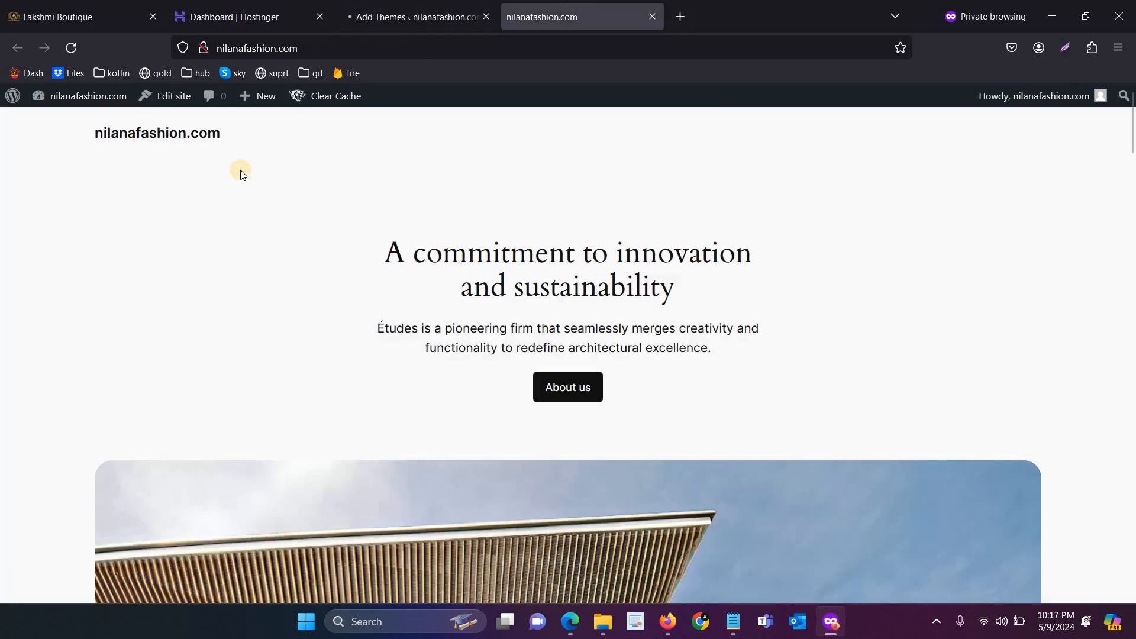
key(ctrl+l)
key(Return)
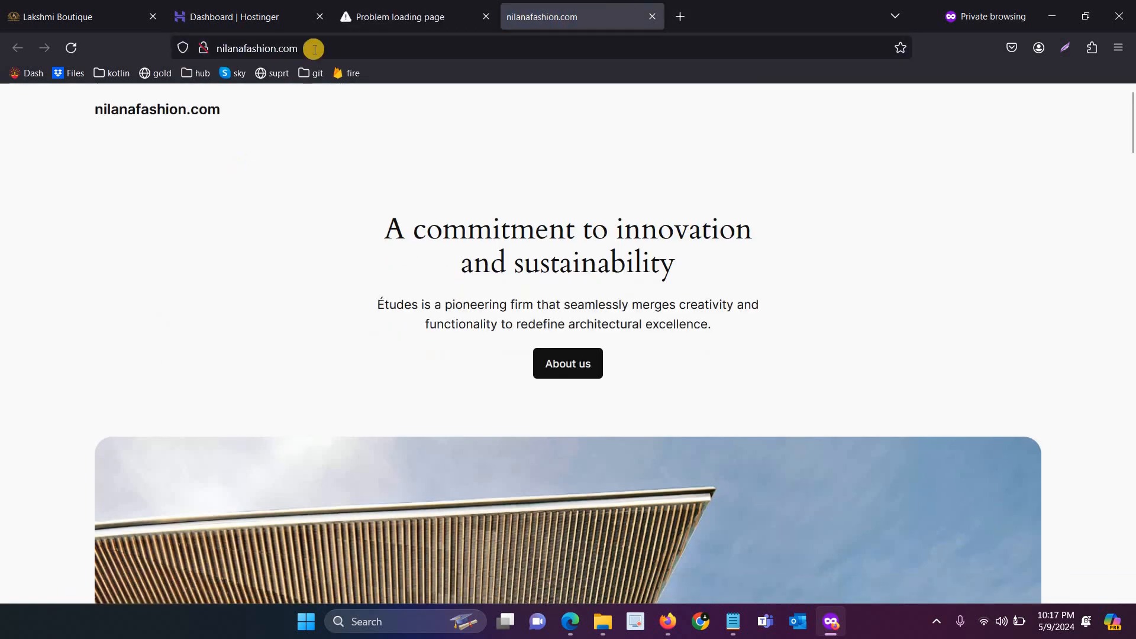
Retry the failed theme upload page, then load the nilanafashion.com site root instead
click(360, 20)
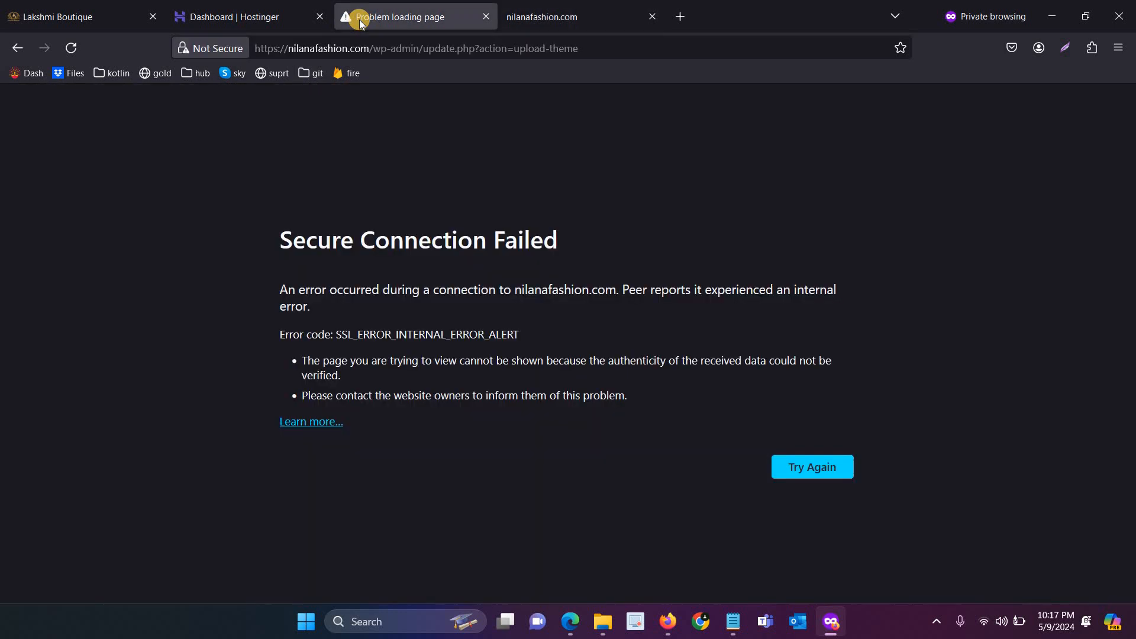
click(441, 52)
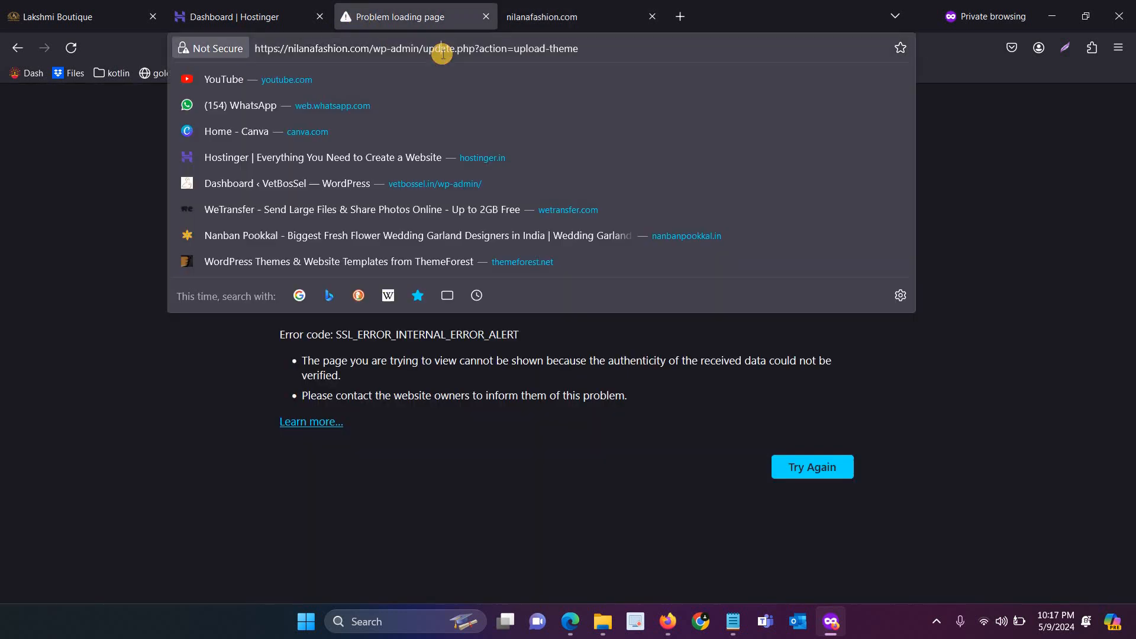
key(Return)
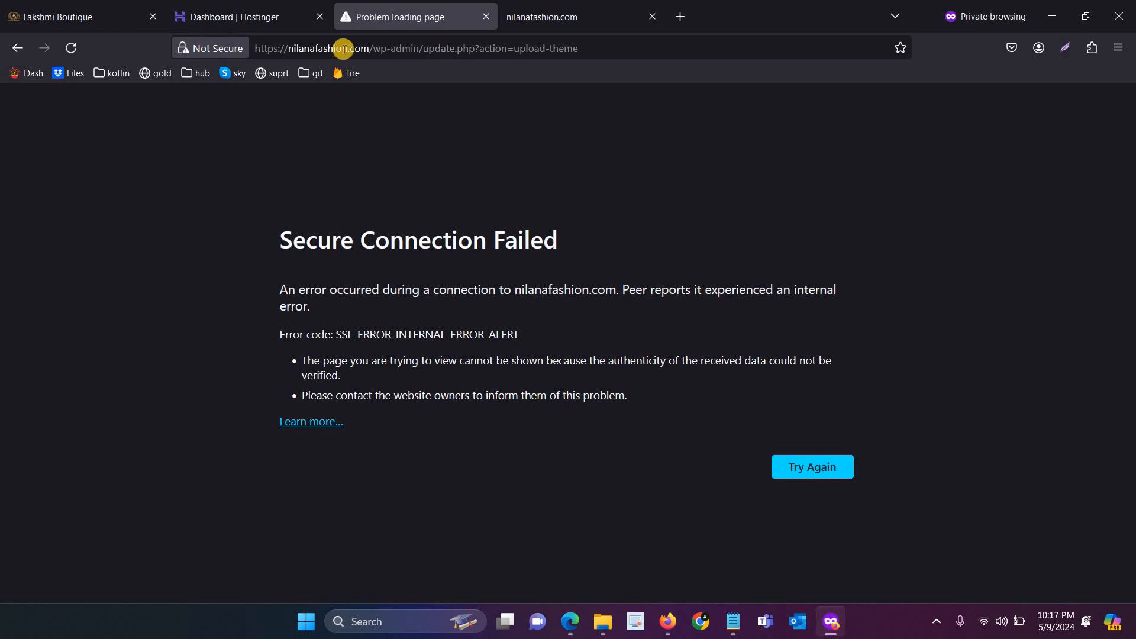
click(371, 49)
key(shift+End)
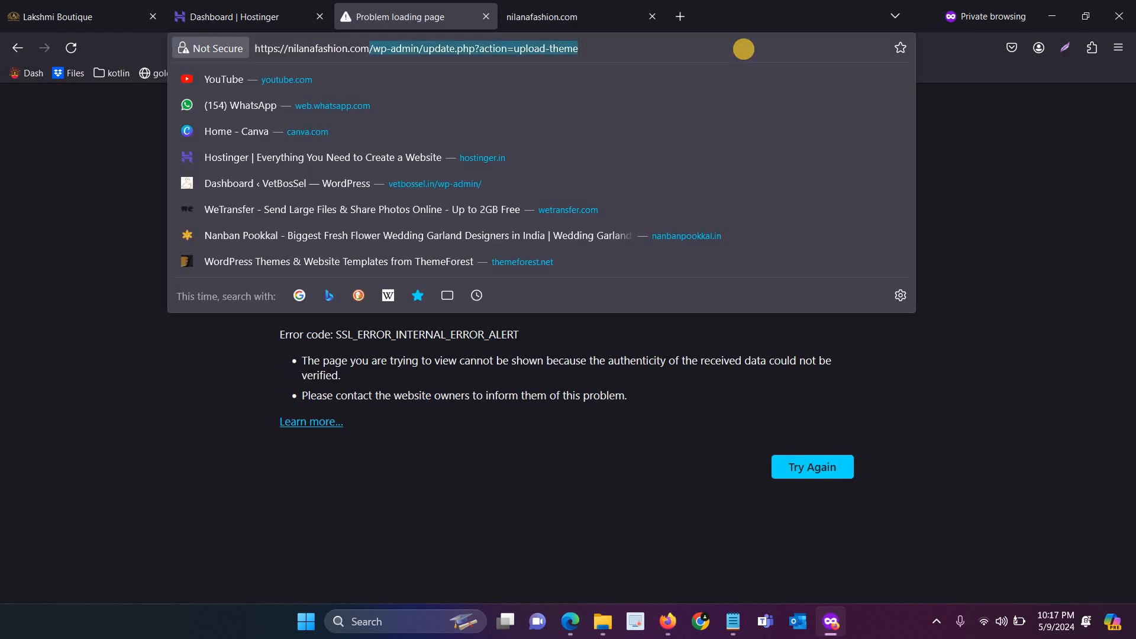
key(BackSpace)
key(Return)
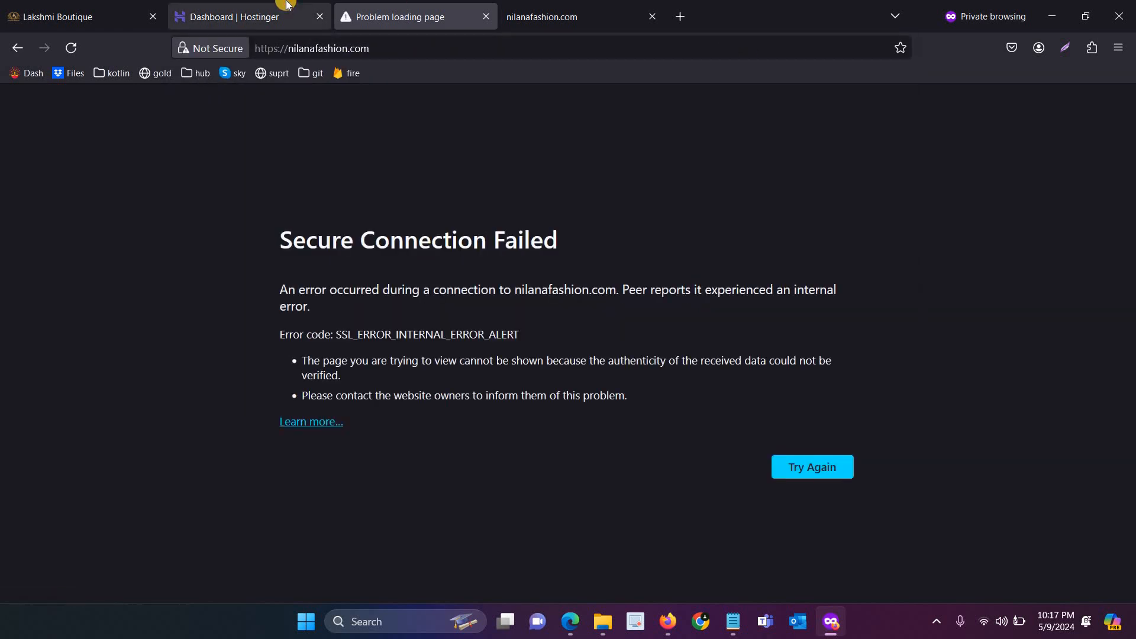
Open nilanafashion.com from Hostinger in a new tab, compare the site tabs, and return to Hostinger
click(288, 5)
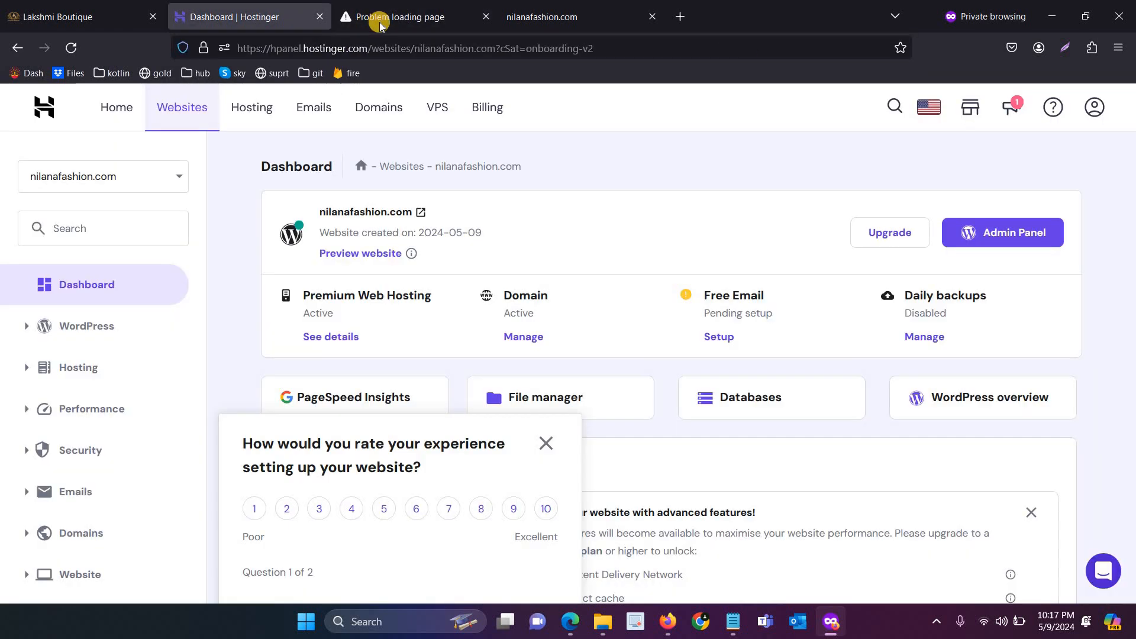
click(388, 212)
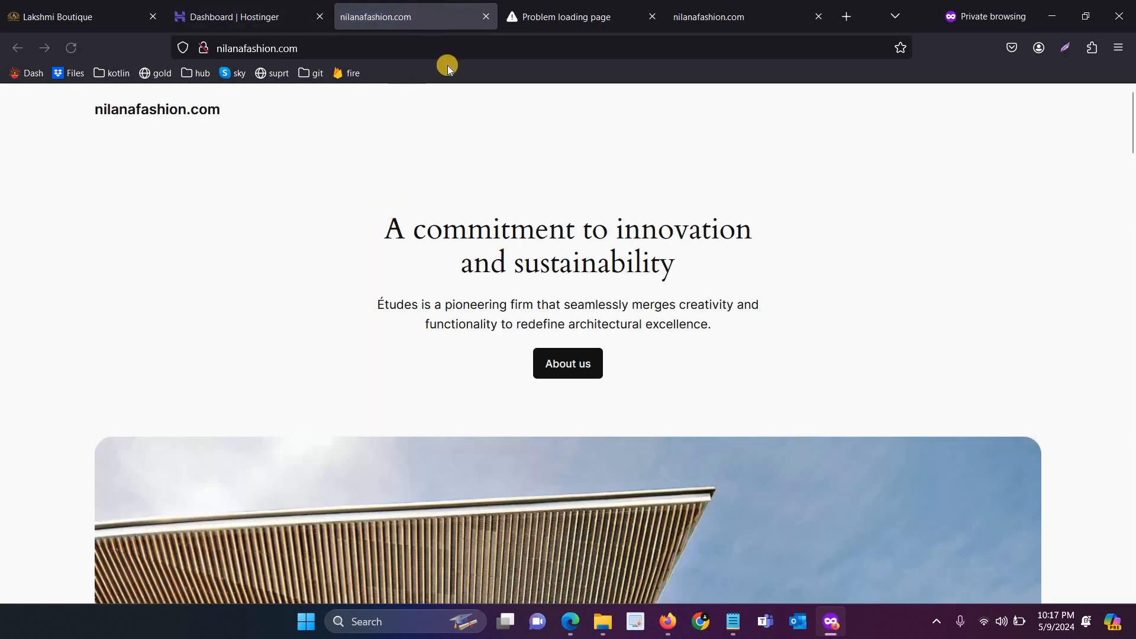
click(743, 5)
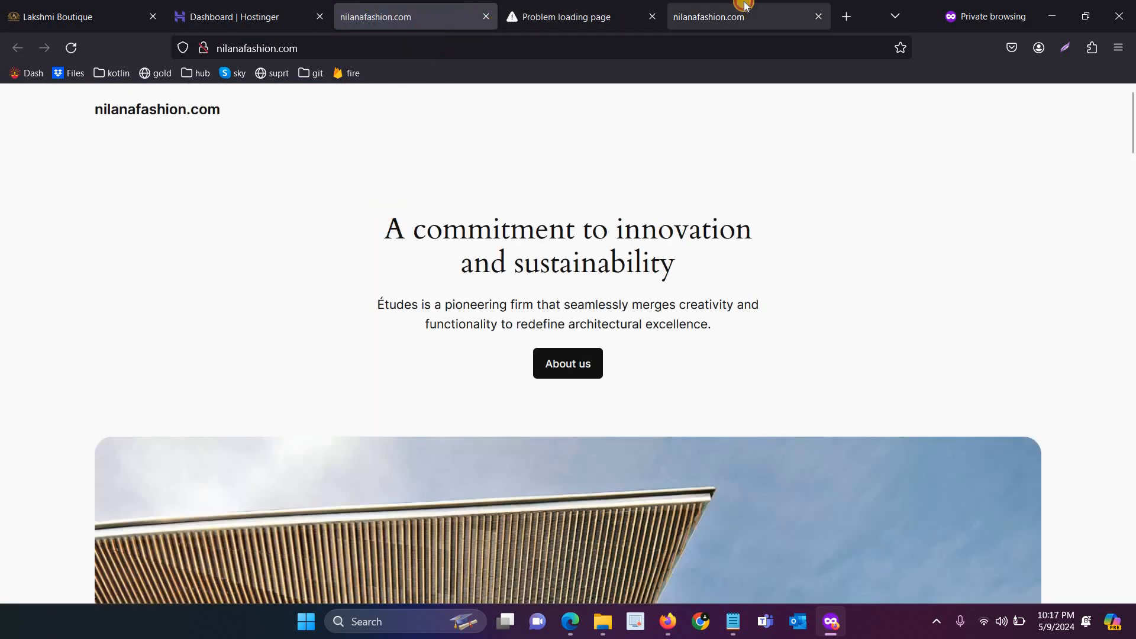
click(401, 7)
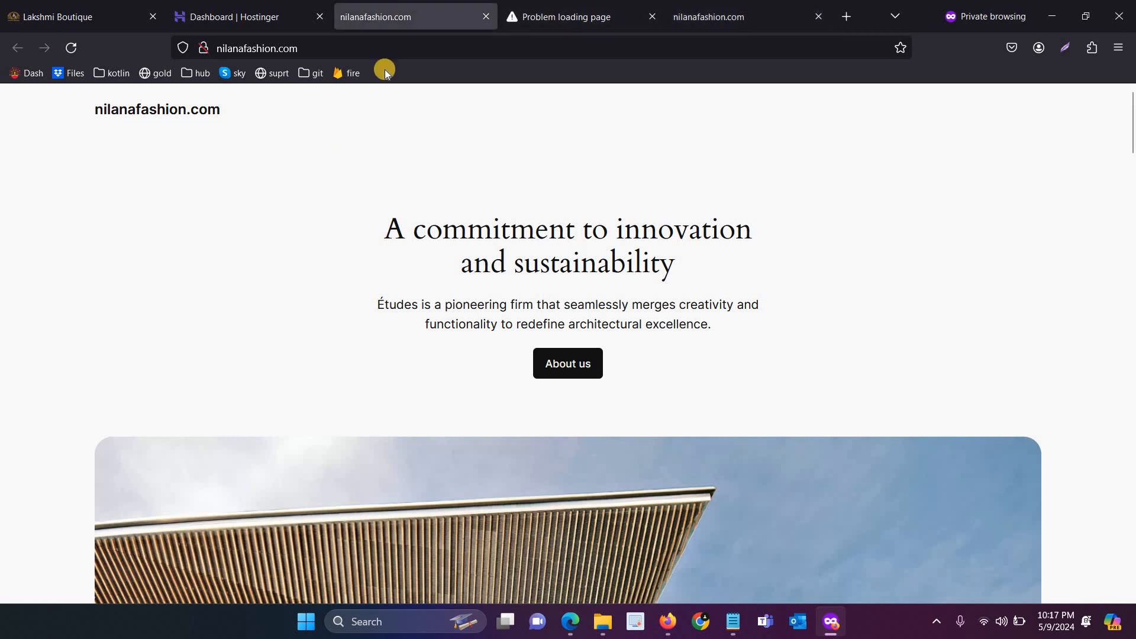
click(366, 56)
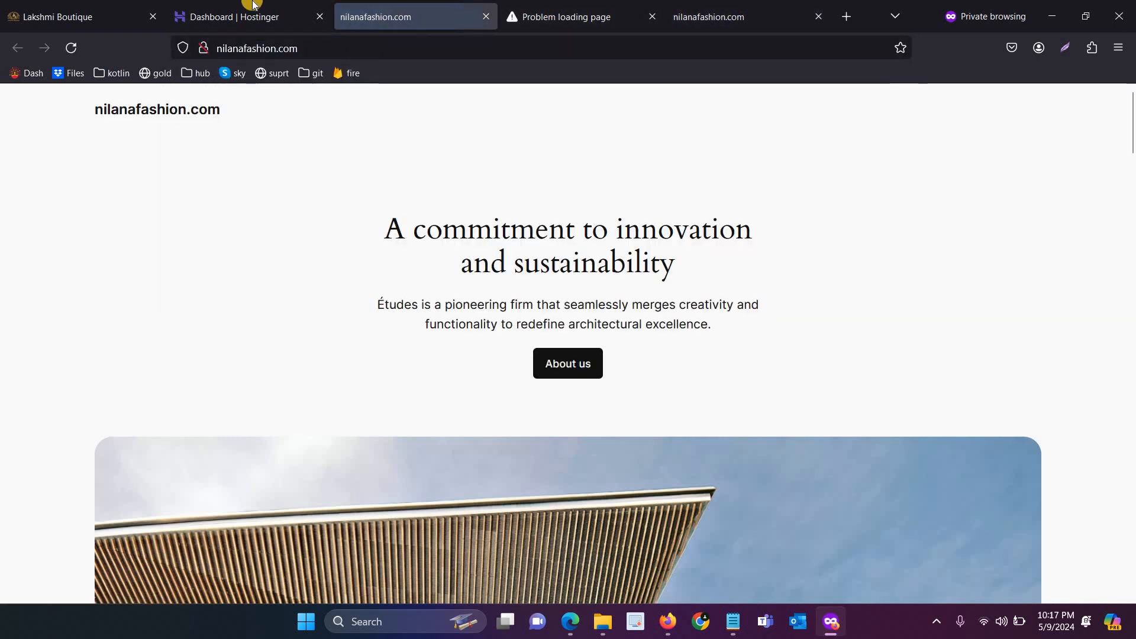
click(253, 7)
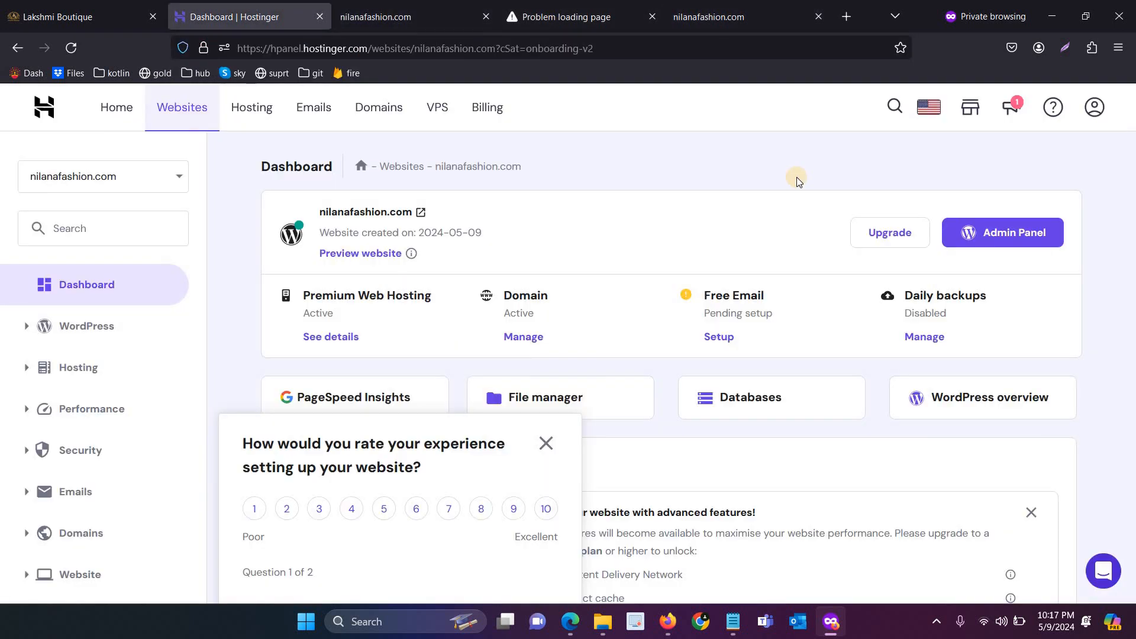
Use the Hostinger Admin Panel button to open nilanafashion.com's WordPress admin in a new tab
click(991, 233)
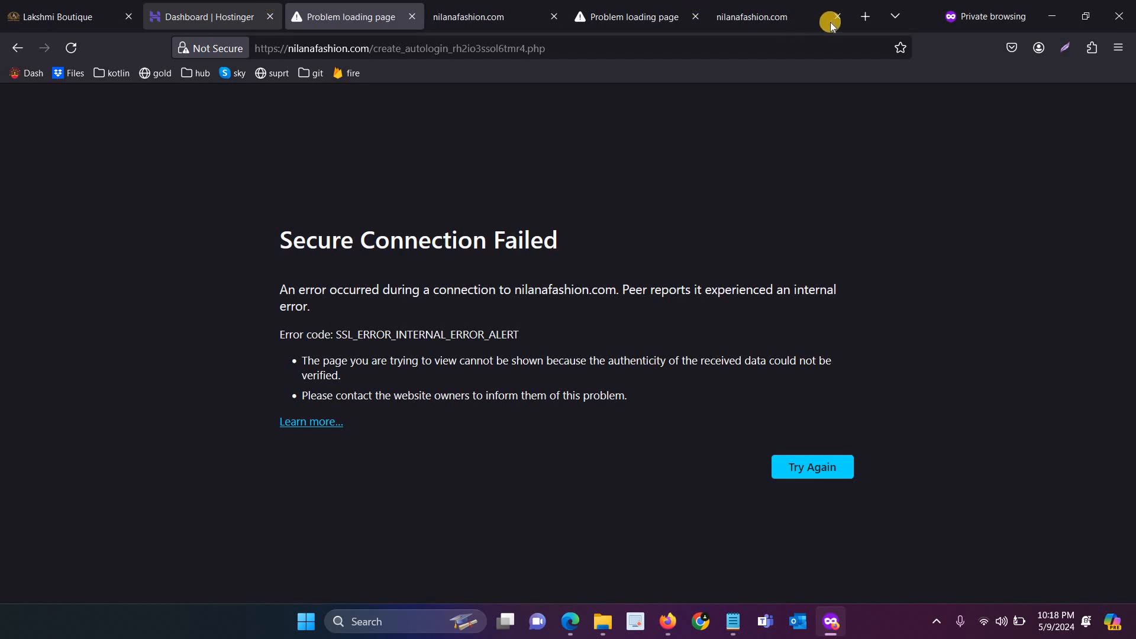
Open vetbossel.in in a new tab and select the contact phone number in its footer
click(863, 18)
text(vetbossel.in/)
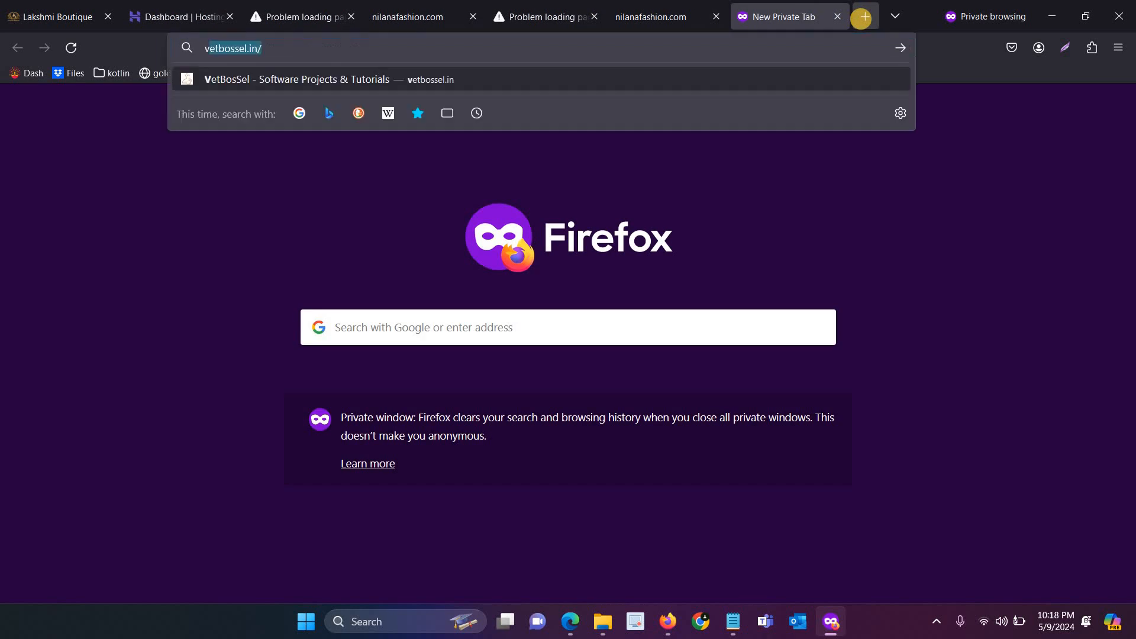
key(Return)
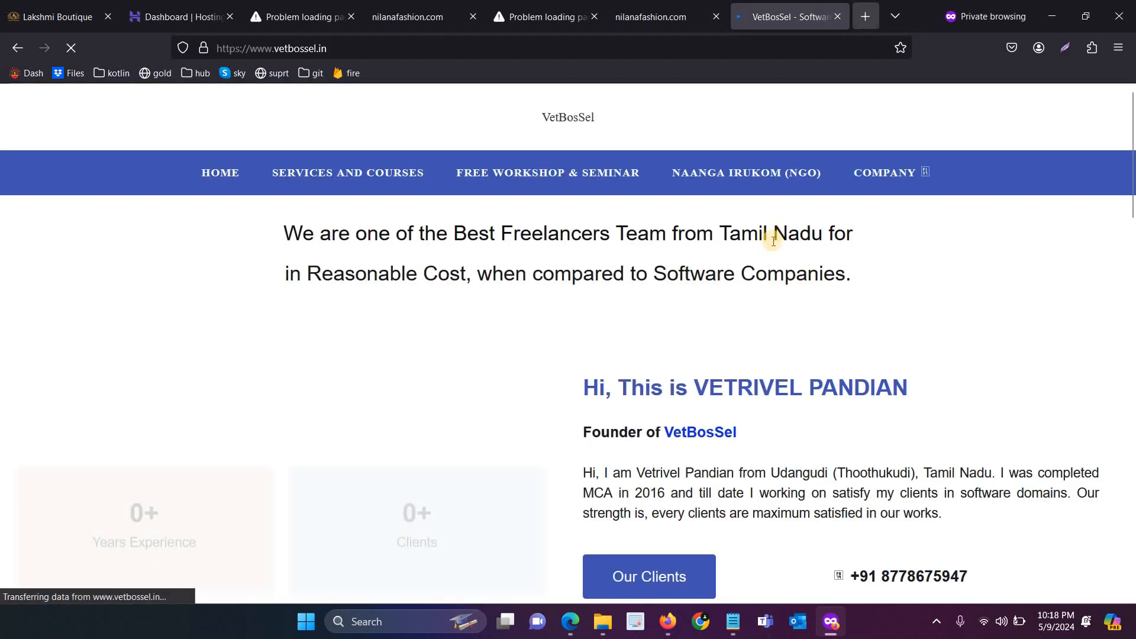
scroll(772, 240, down, 15)
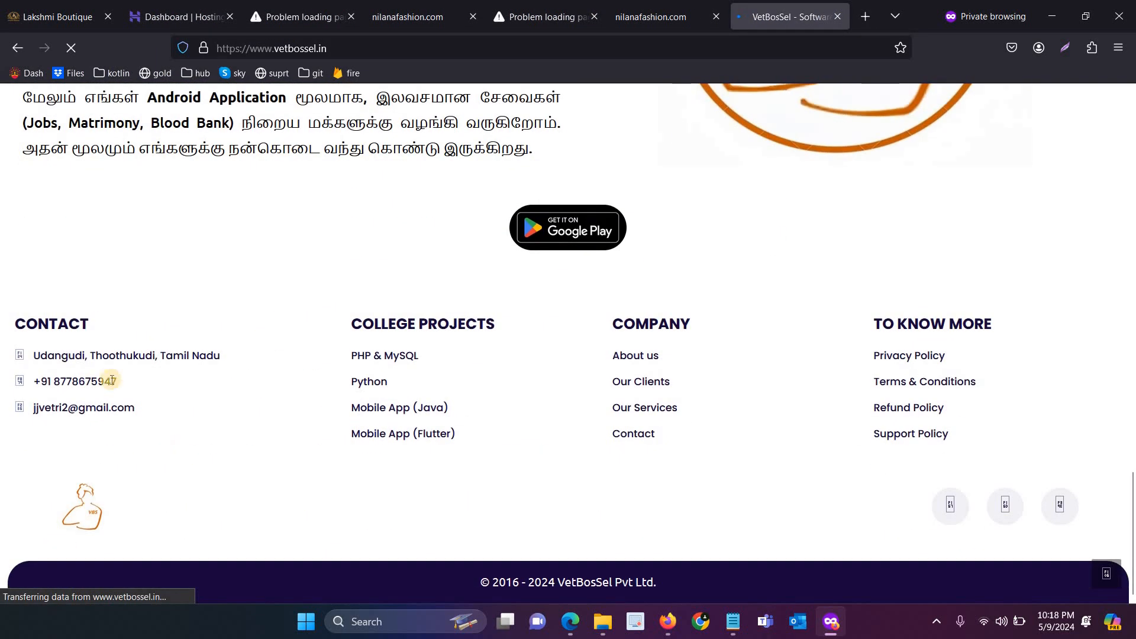
triple_click(47, 379)
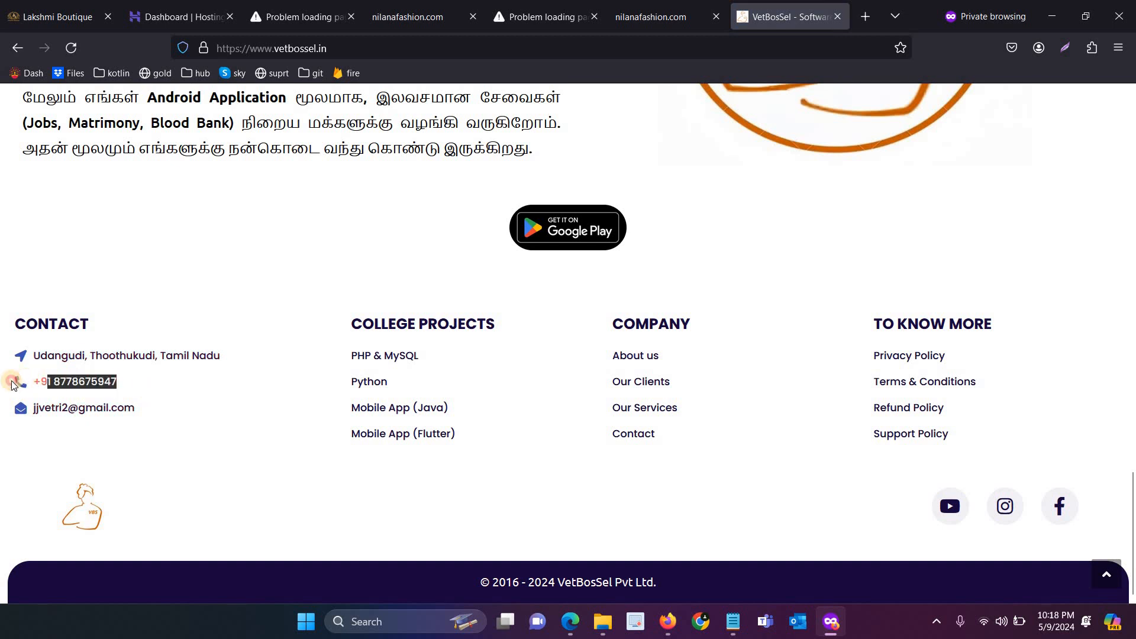
click(244, 431)
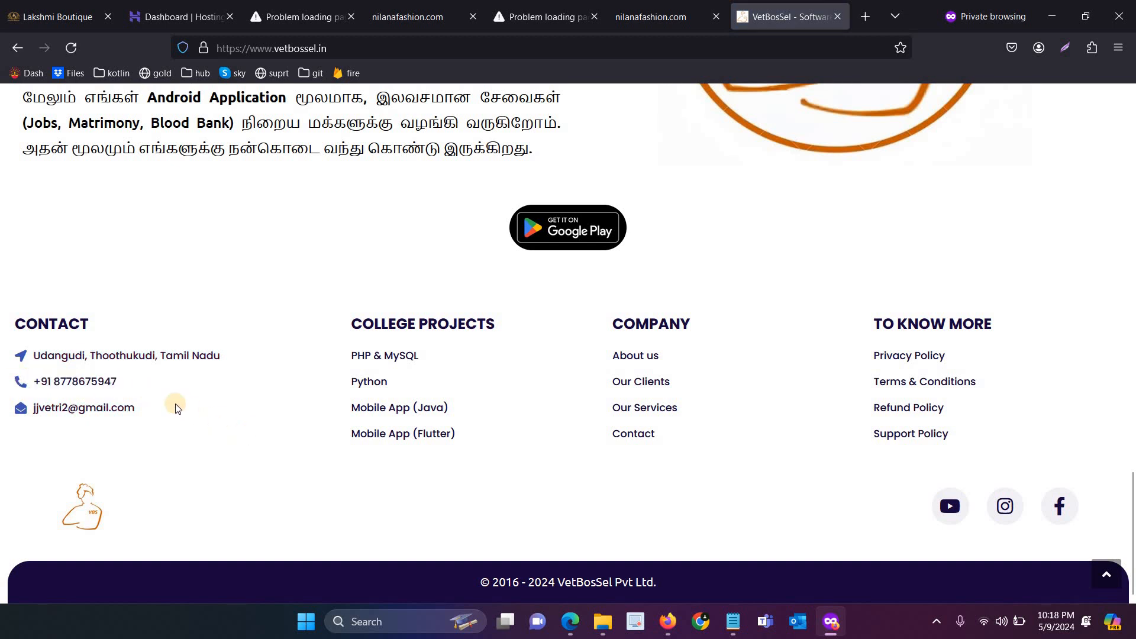
drag(116, 382, 33, 383)
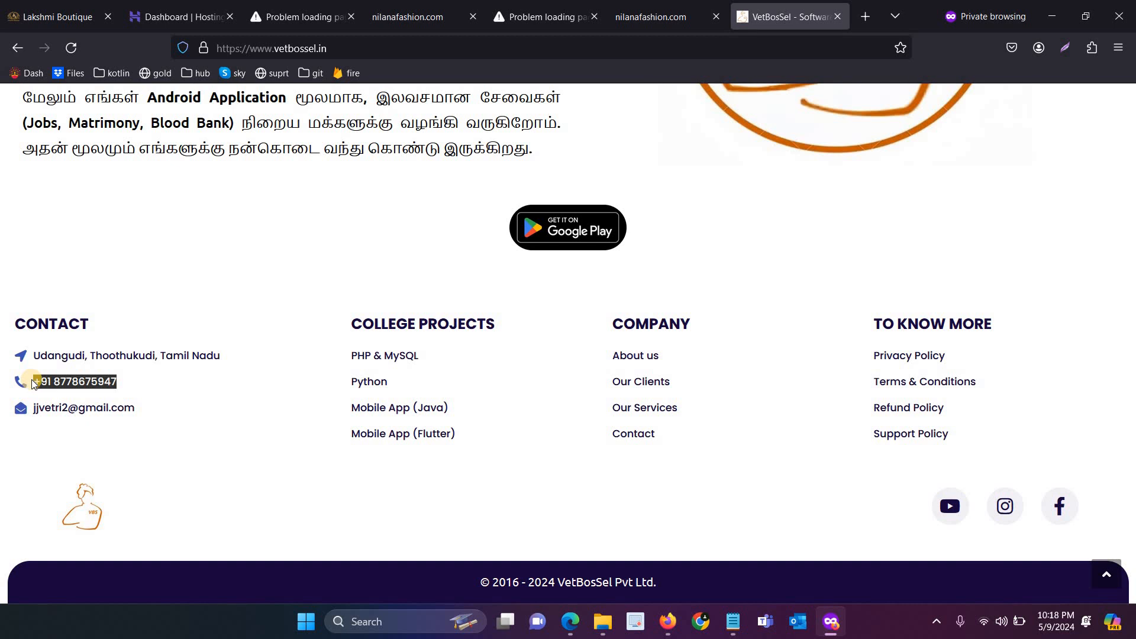
Retry loading the two nilanafashion.com tabs that showed connection errors
click(280, 18)
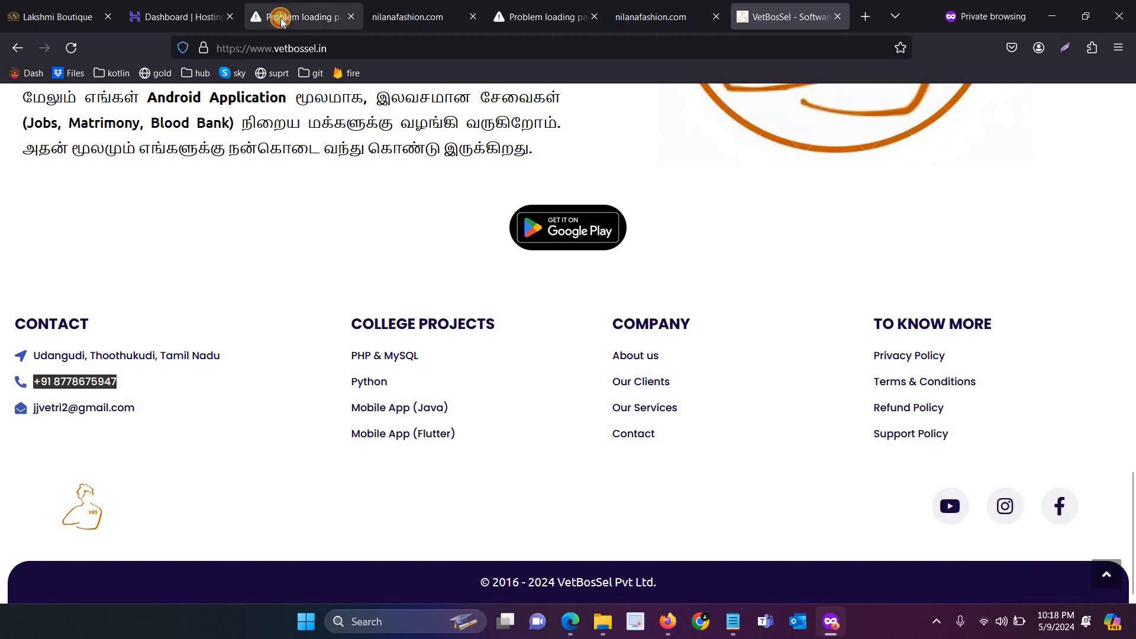
click(73, 54)
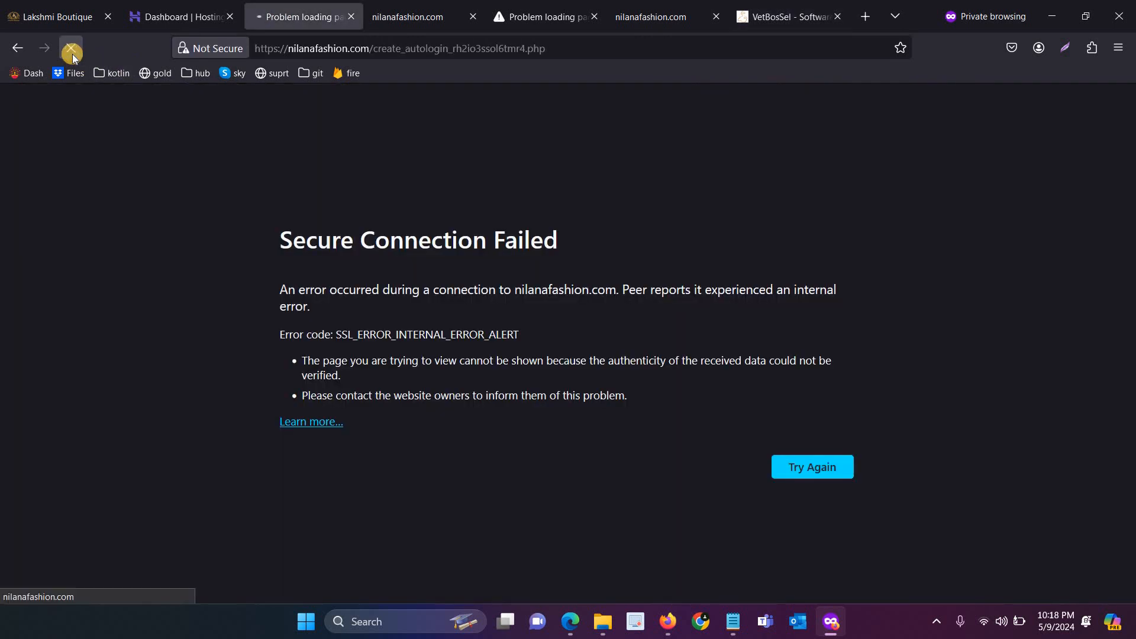
click(575, 9)
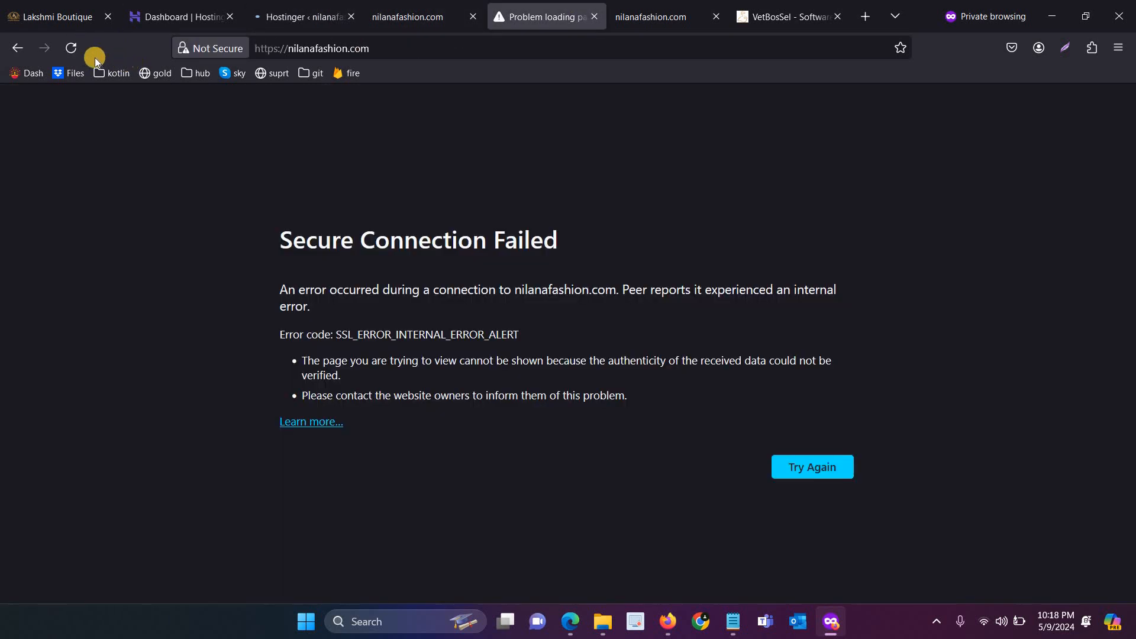
click(71, 48)
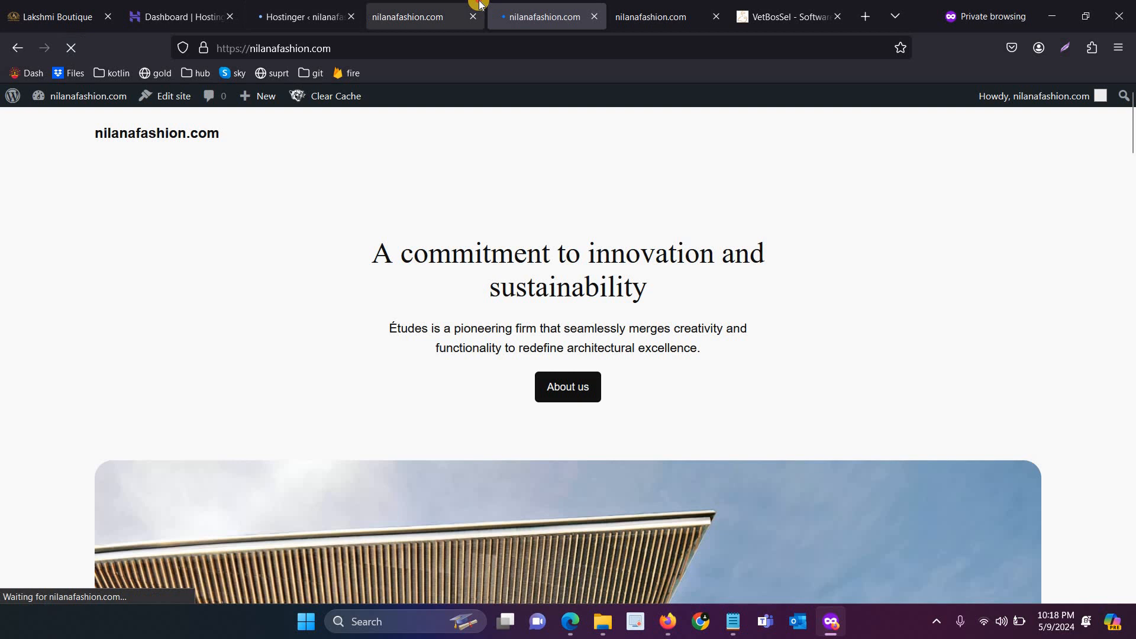
Reload the live site logged in and open the Dashboard from the admin bar
click(477, 5)
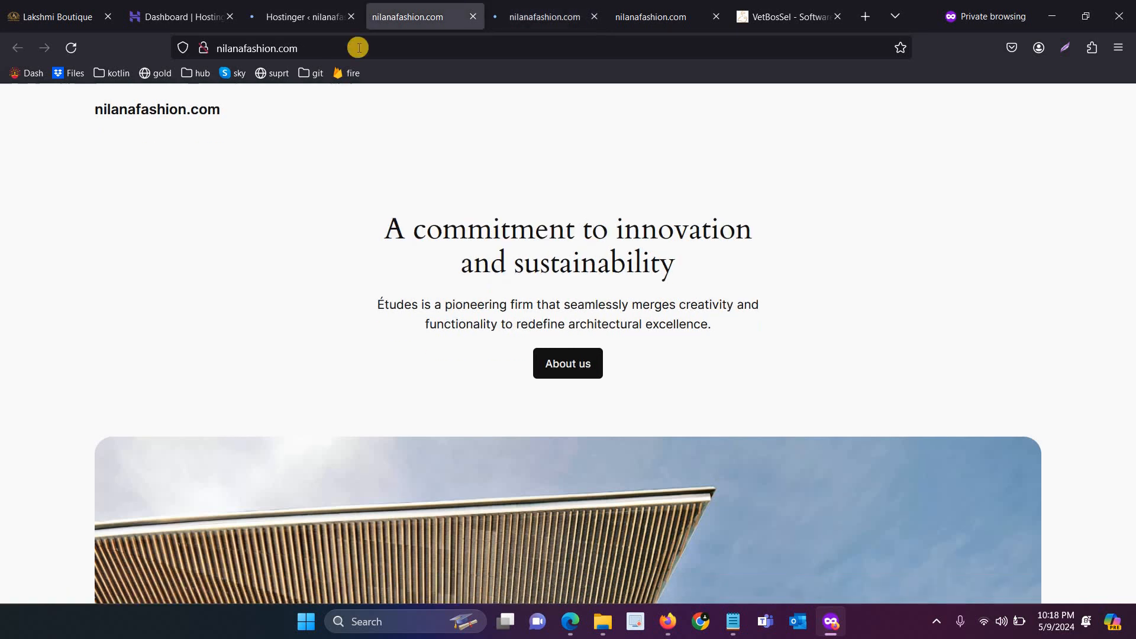
click(82, 52)
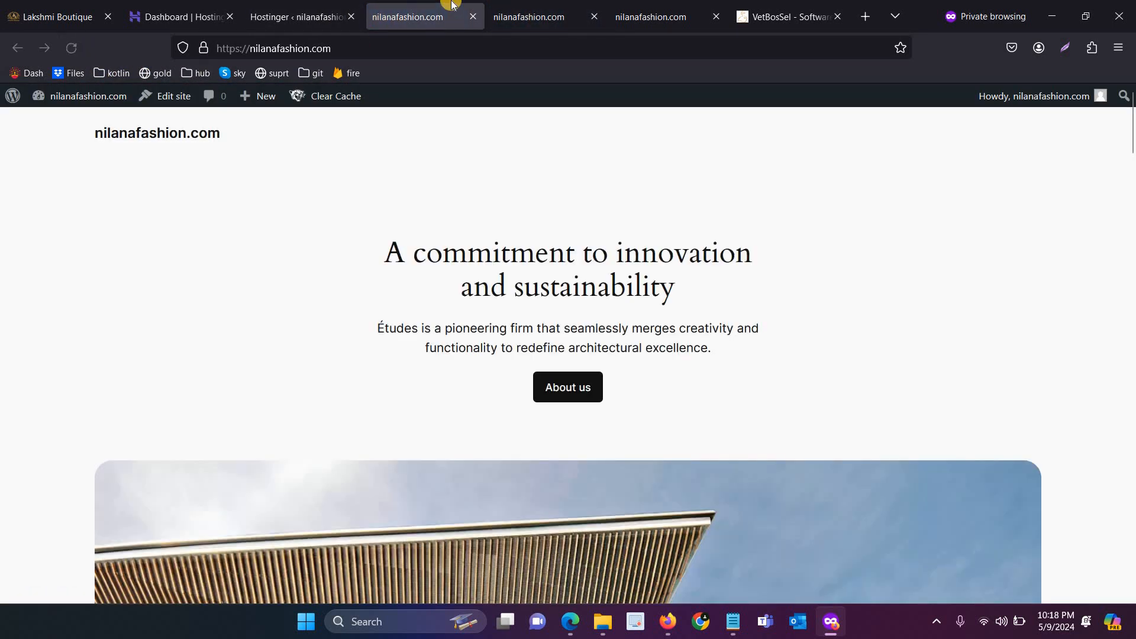
mouse_move(95, 101)
click(87, 128)
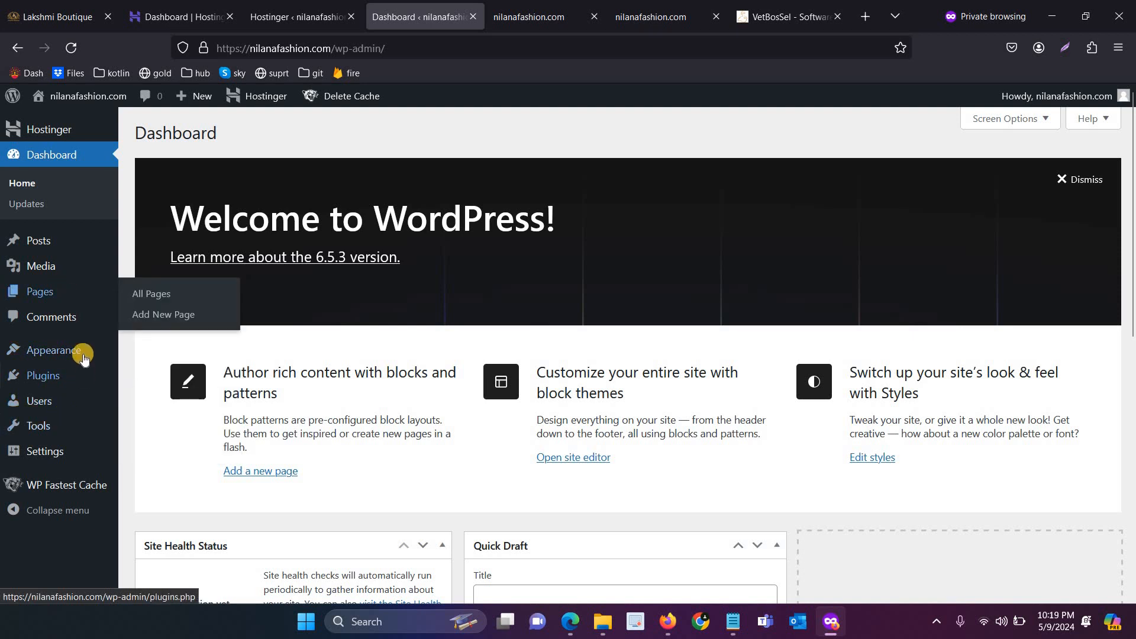
Upload the PressMart themeforest zip via Themes > Add New Theme and start installing it
click(155, 352)
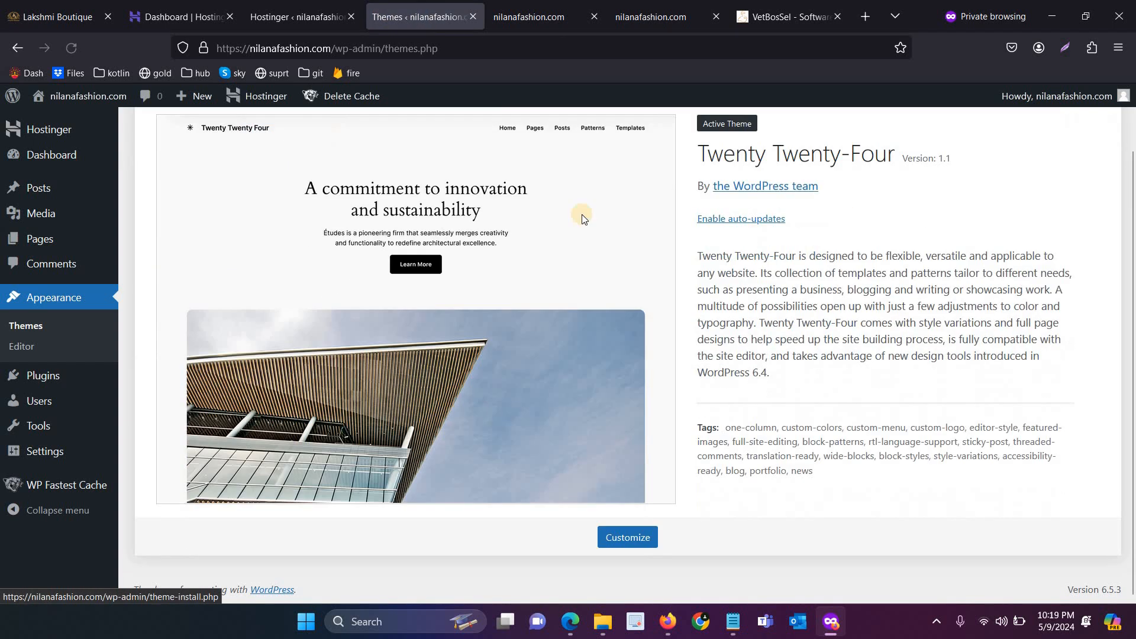
scroll(248, 89, up, 2)
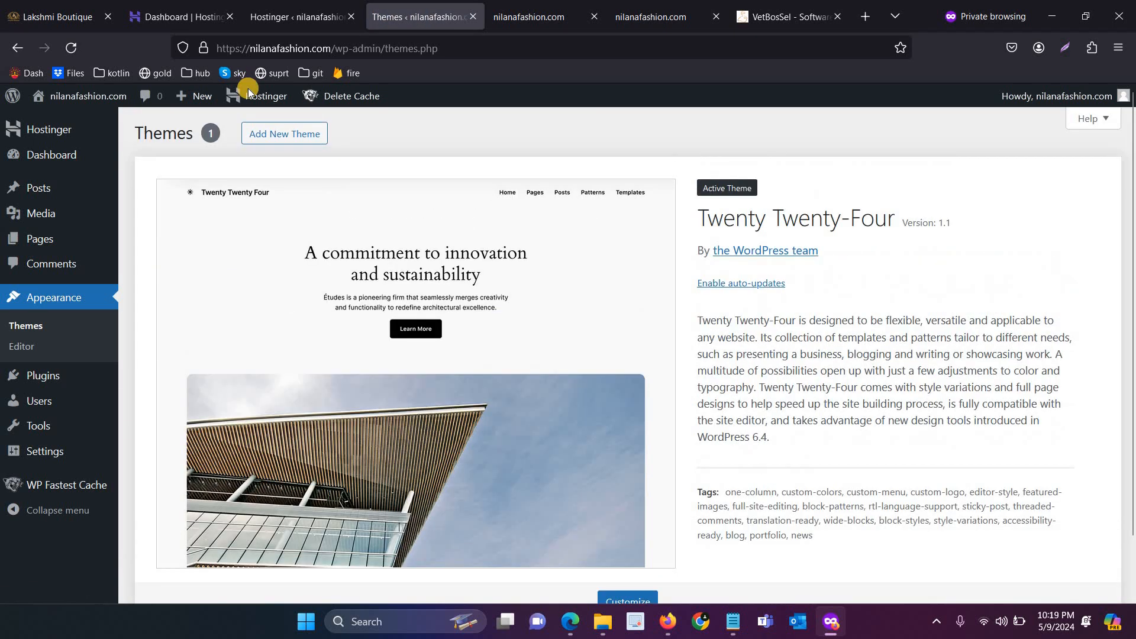
click(296, 133)
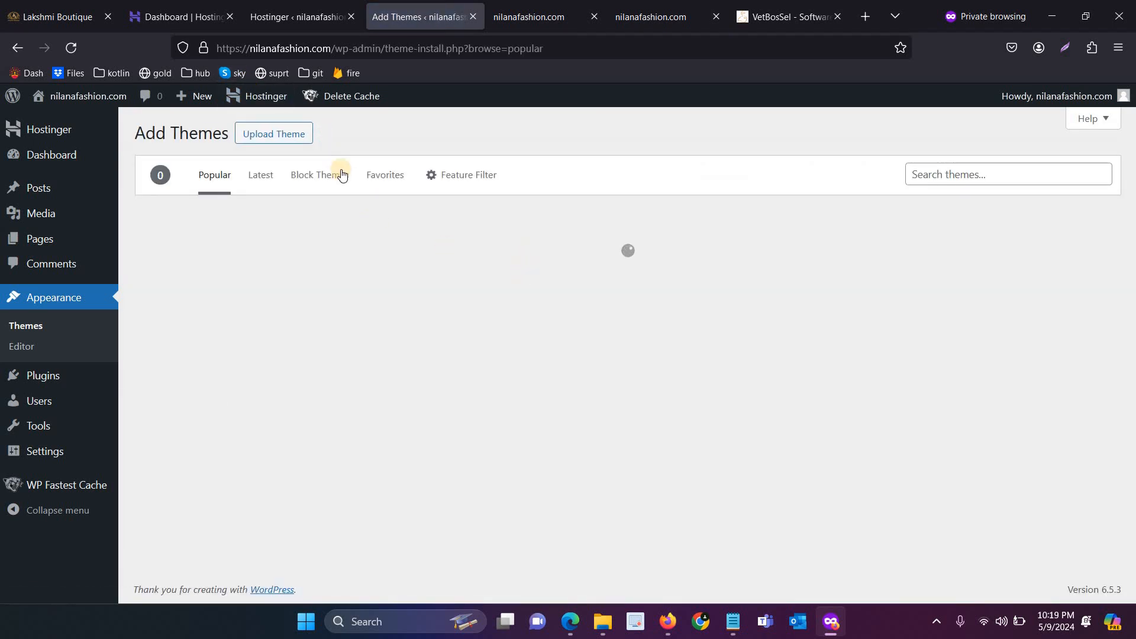
click(299, 138)
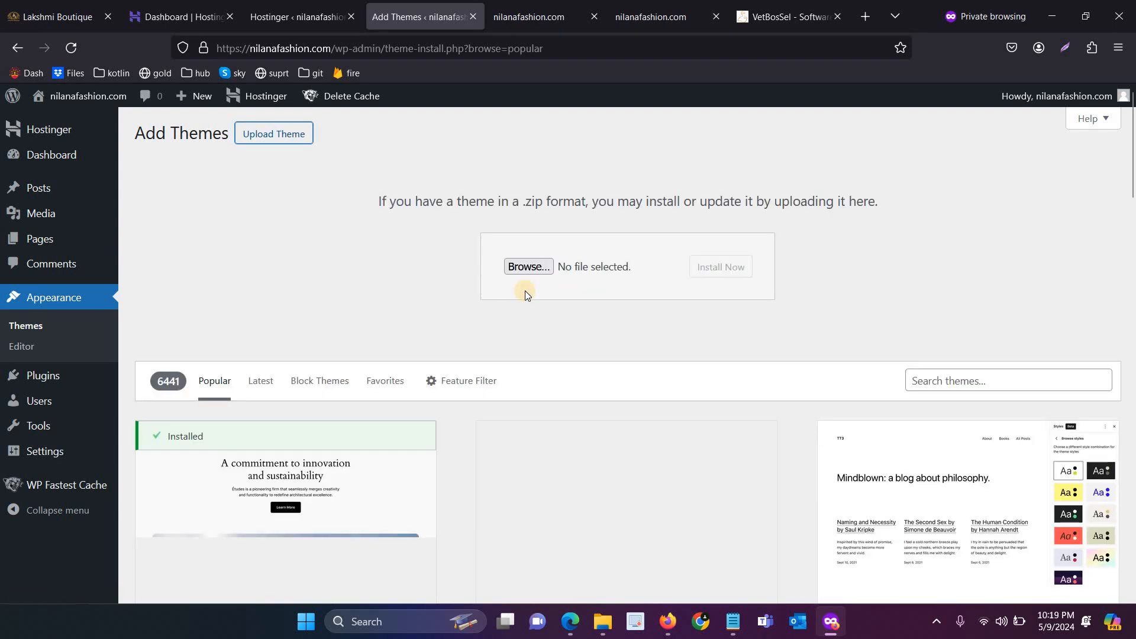
click(545, 268)
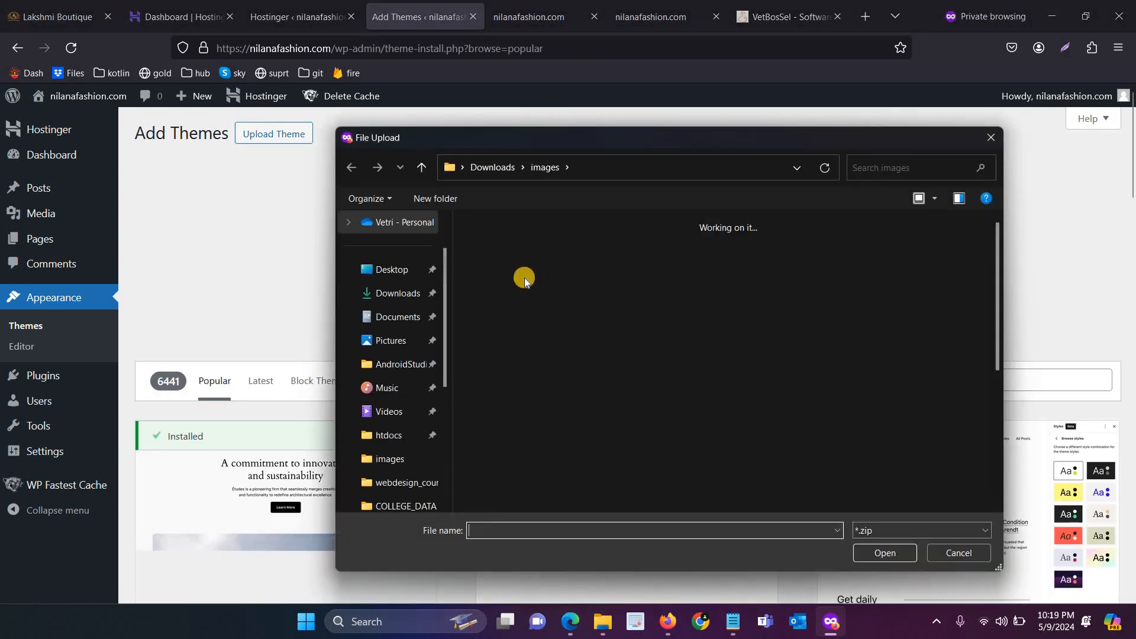
double_click(513, 279)
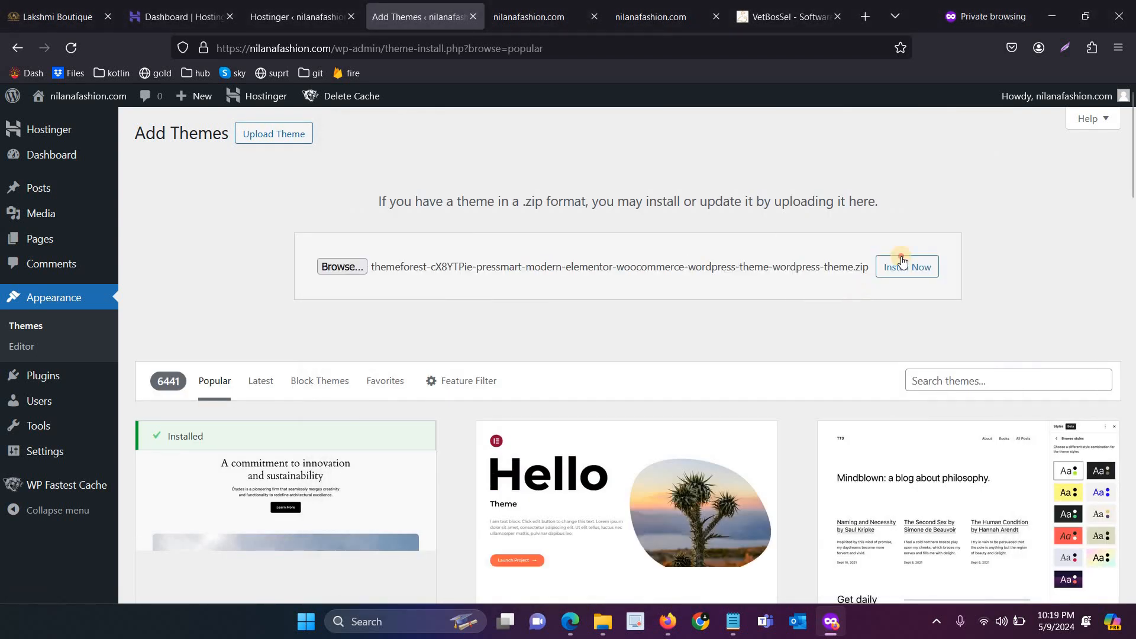
click(901, 260)
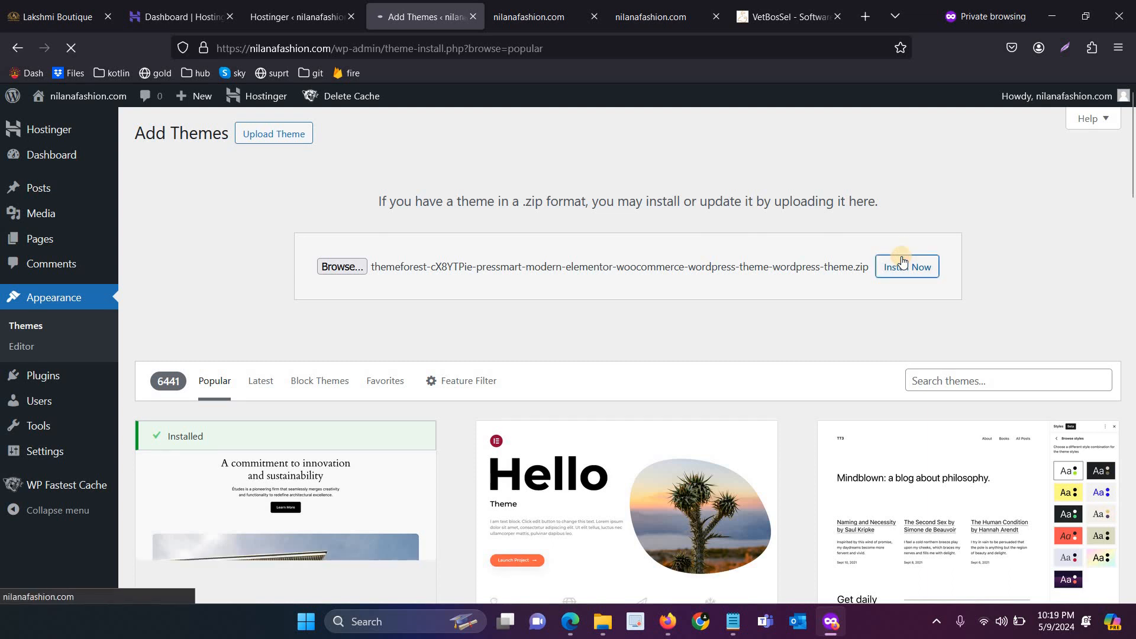